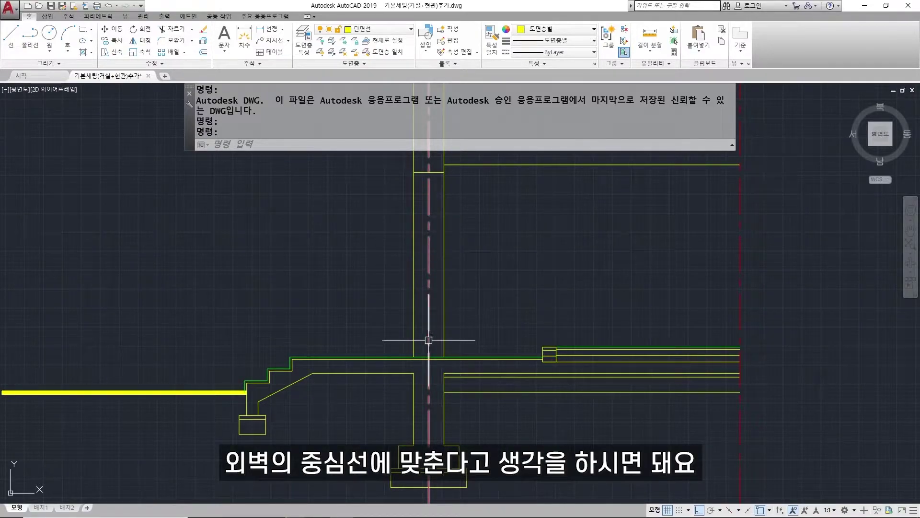
# Step: Offset the green entrance floor finish line upward by 2100 to mark the door height
pyautogui.scroll(3, 427, 354)
pyautogui.moveTo(422, 364)
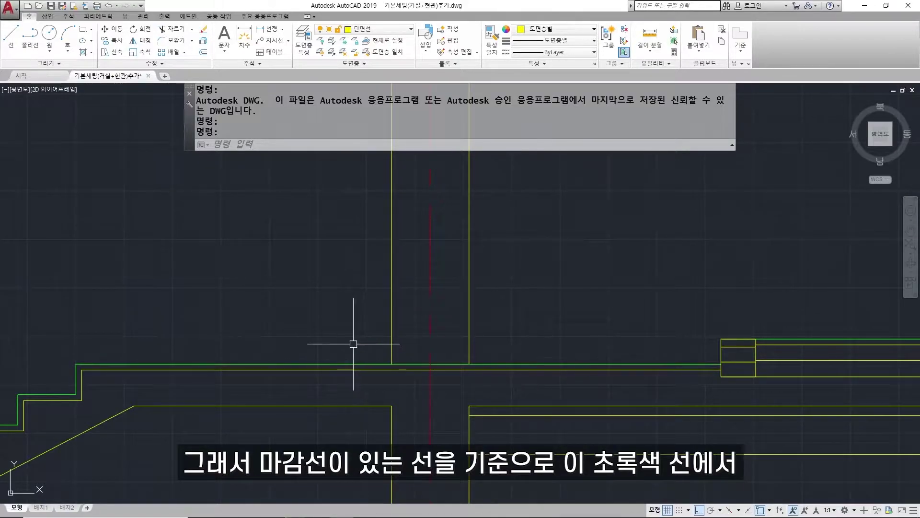
pyautogui.write('o')
pyautogui.press('Return')
pyautogui.write('2100')
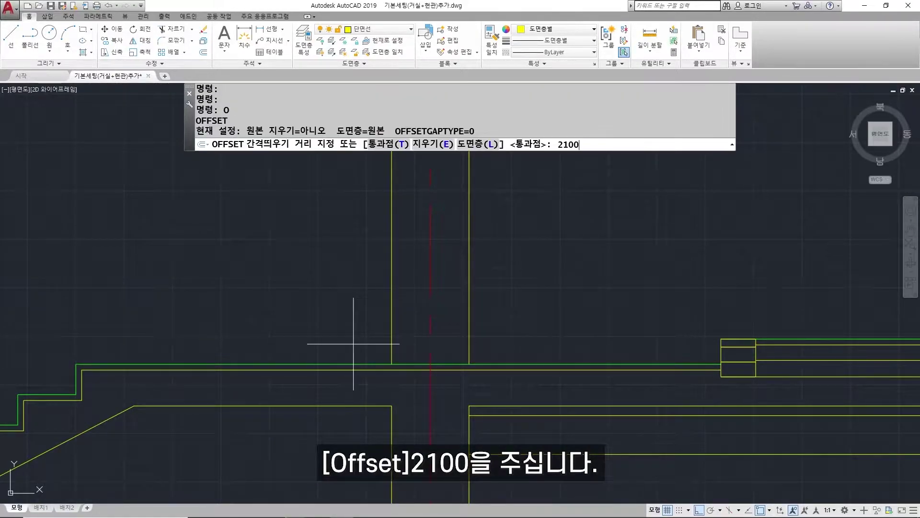
pyautogui.press('Return')
pyautogui.click(350, 364)
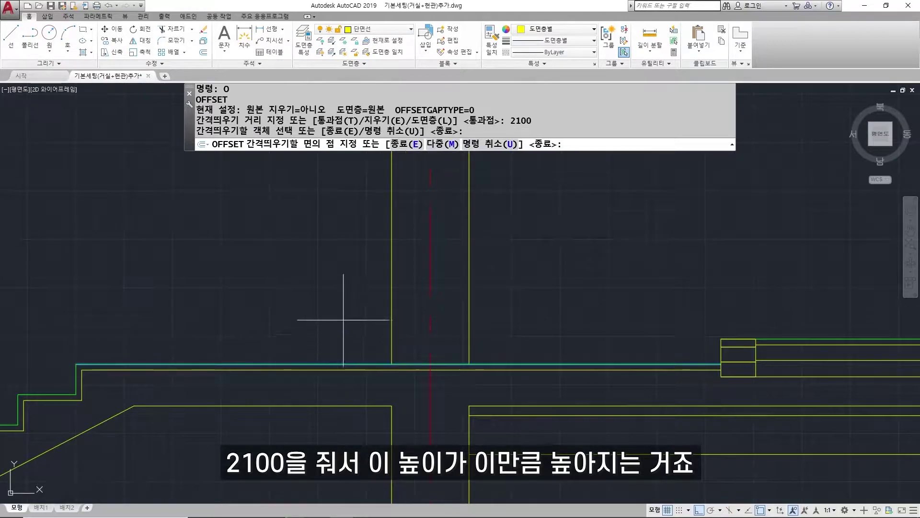
pyautogui.click(345, 287)
pyautogui.scroll(-5, 360, 335)
pyautogui.scroll(4, 374, 249)
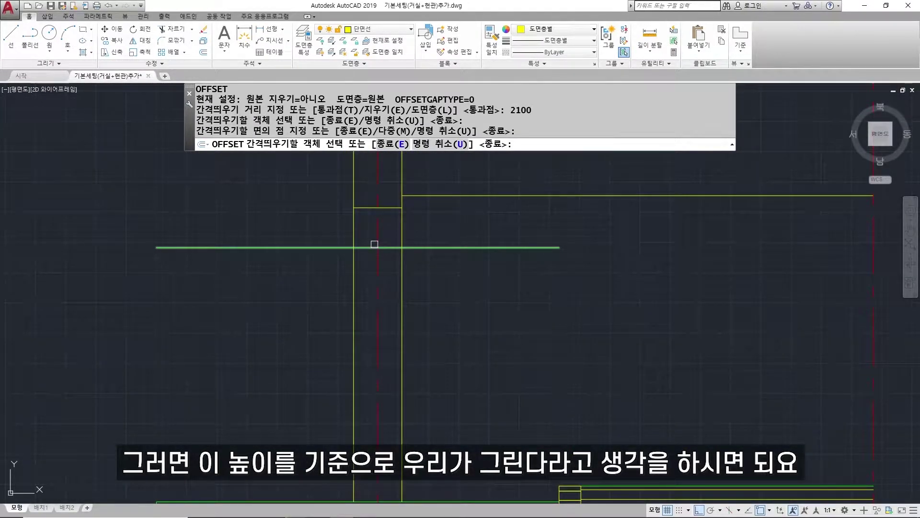
# Step: Offset the red wall centerline by 75 to both sides
pyautogui.scroll(-3, 374, 244)
pyautogui.scroll(1, 374, 244)
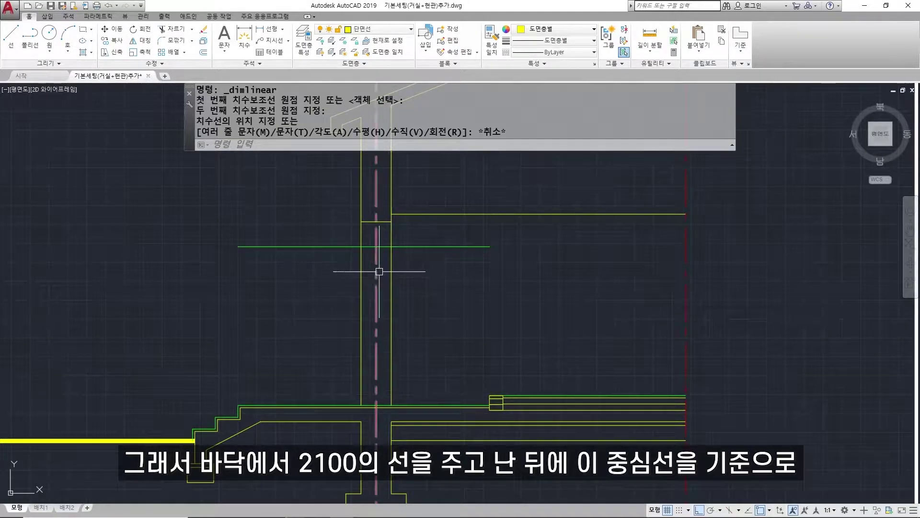
pyautogui.write('o')
pyautogui.press('Return')
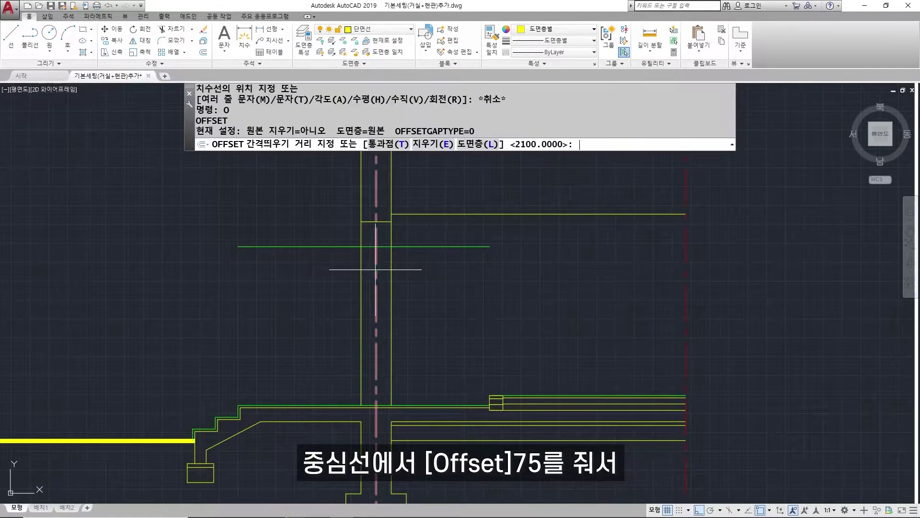
pyautogui.press('Return')
pyautogui.click(376, 270)
pyautogui.click(368, 269)
pyautogui.click(375, 269)
pyautogui.click(385, 269)
pyautogui.scroll(4, 376, 259)
pyautogui.moveTo(376, 243)
pyautogui.mouseDown(button='middle')
pyautogui.moveTo(364, 250)
pyautogui.moveTo(366, 274)
pyautogui.mouseUp(button='middle')
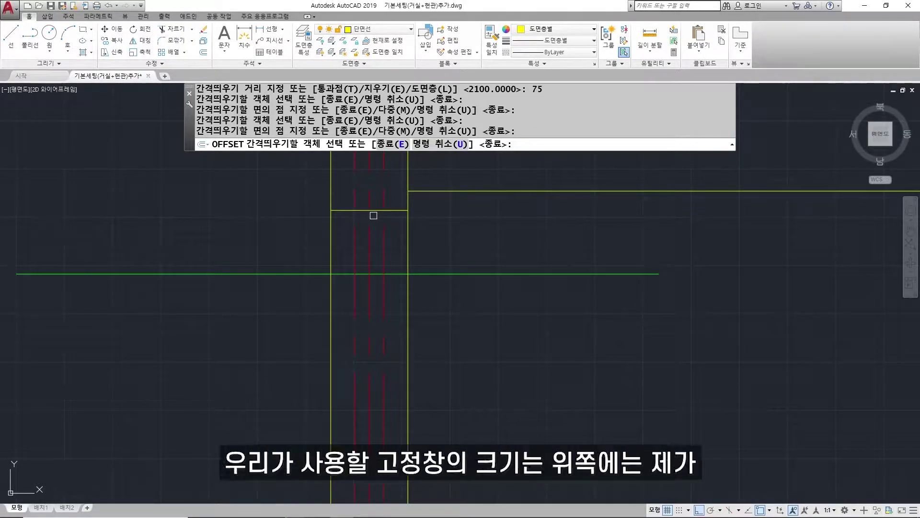
pyautogui.press('Escape')
# Step: Draw a 150 by 30 rectangle down from where the left offset line meets the underside of the wall opening
pyautogui.write('REC')
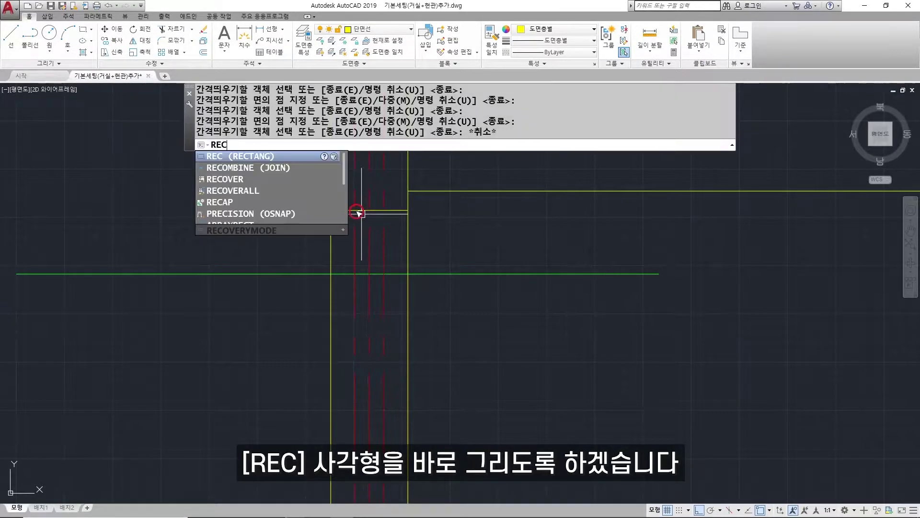
pyautogui.press('Return')
pyautogui.click(355, 210)
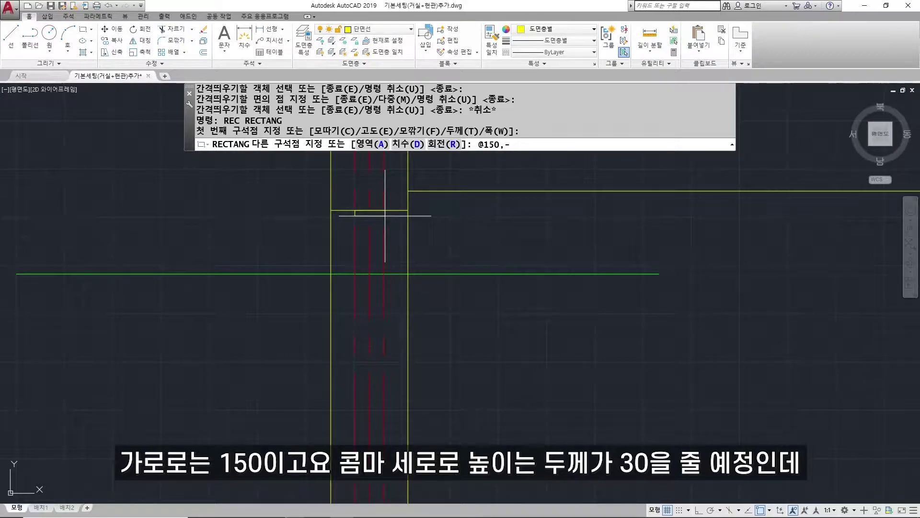
pyautogui.press('Return')
pyautogui.scroll(4, 385, 216)
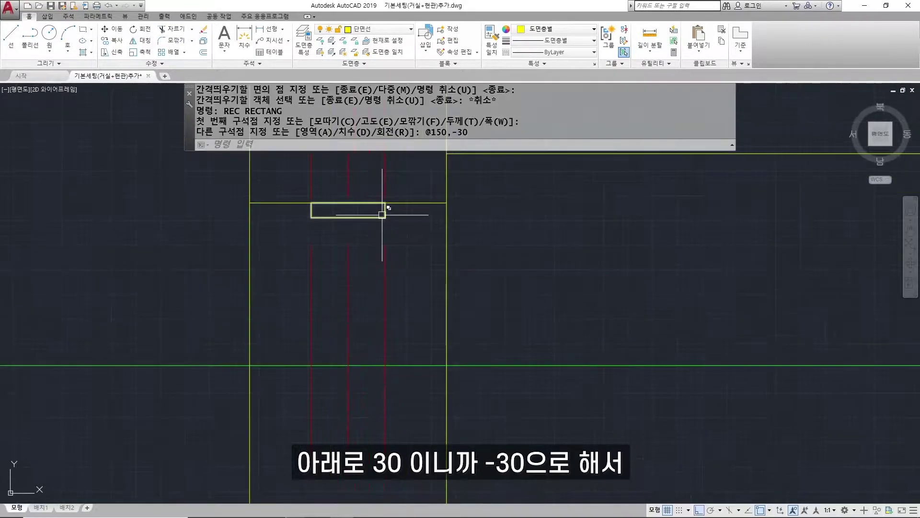
pyautogui.click(373, 219)
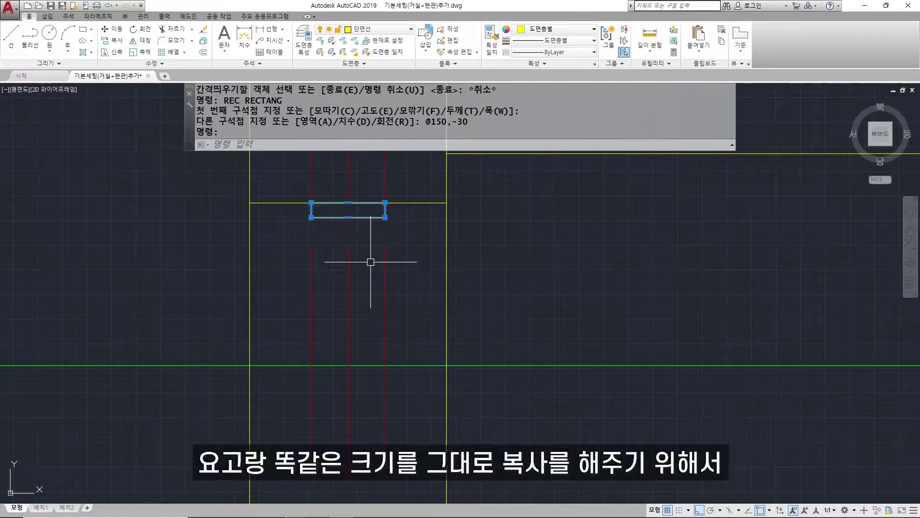
pyautogui.press('Escape')
# Step: Copy the 150 by 30 frame rectangle straight down so its top edge sits on the green height line
pyautogui.write('c')
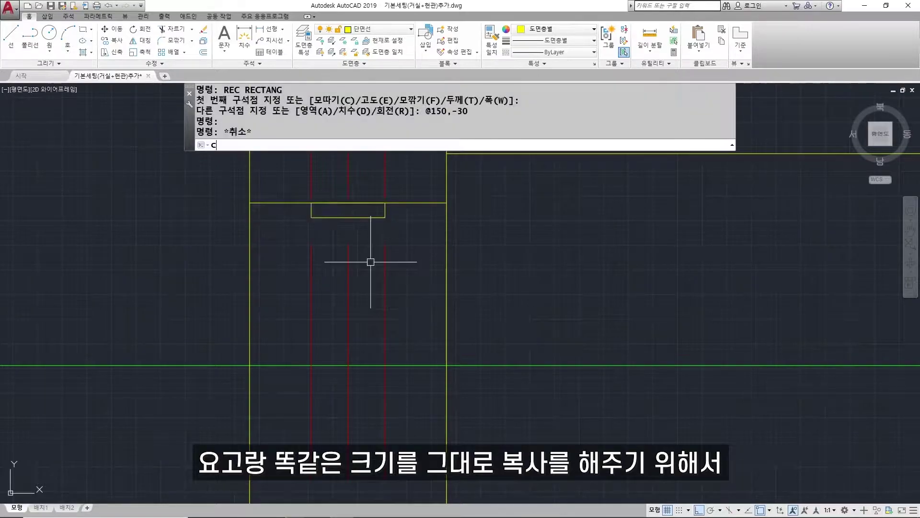
pyautogui.write('o')
pyautogui.press('Return')
pyautogui.click(348, 217)
pyautogui.press('Return')
pyautogui.click(314, 209)
pyautogui.click(311, 373)
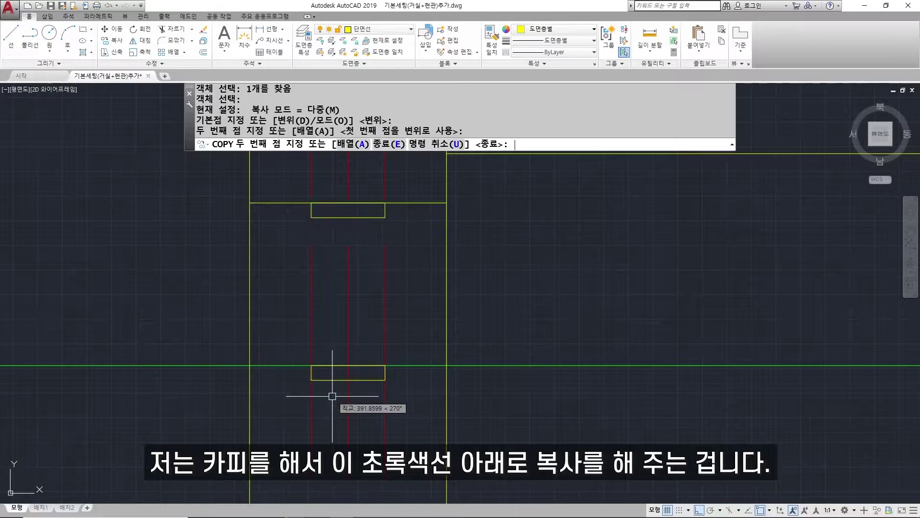
pyautogui.press('Return')
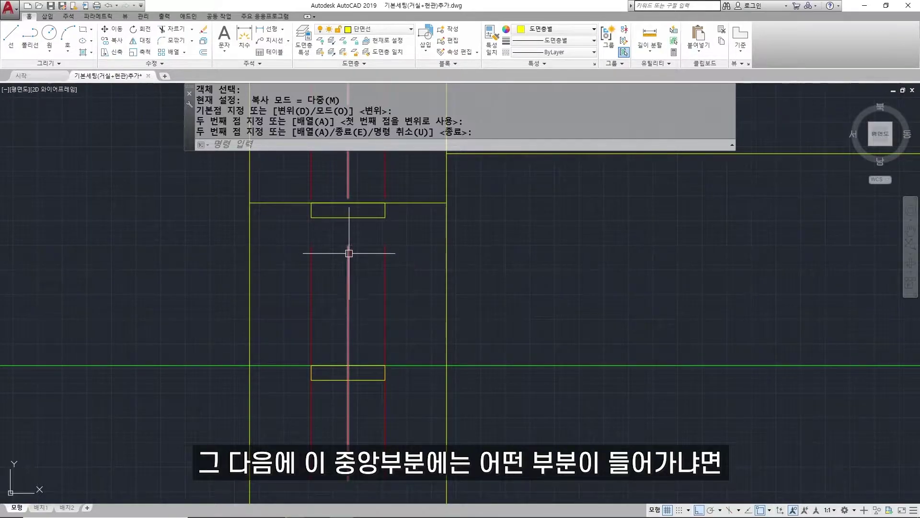
# Step: Draw a 30 by 60 rectangle in the empty area to the right of the wall
pyautogui.write('rec')
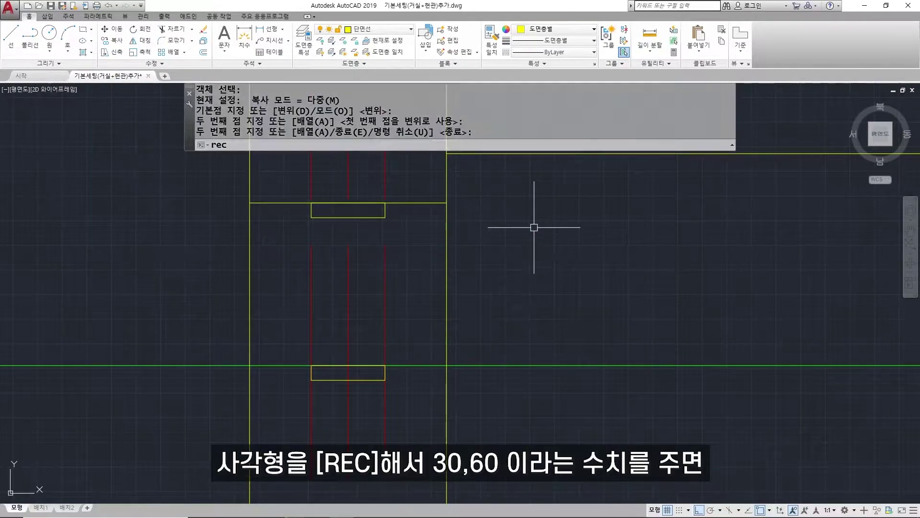
pyautogui.press('Return')
pyautogui.click(536, 199)
pyautogui.write('@30,60')
pyautogui.press('Return')
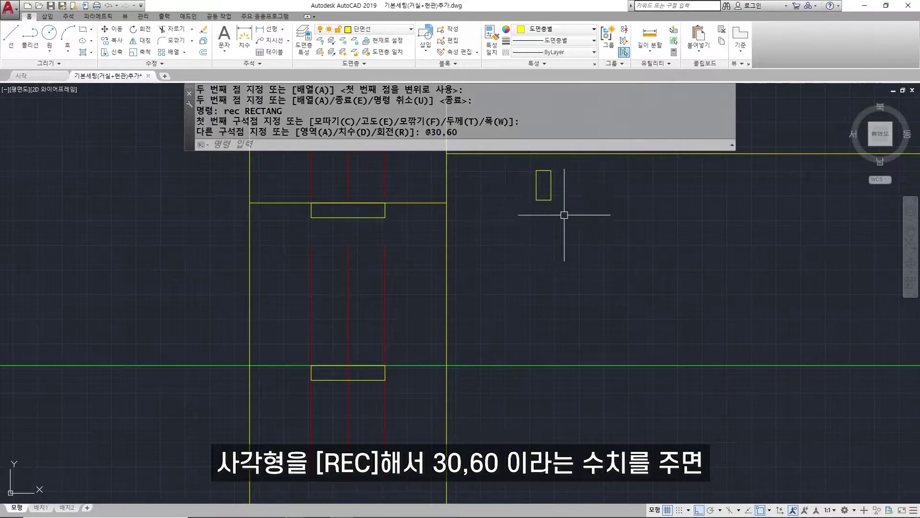
# Step: Move the 30 by 60 rectangle by its top midpoint to the bottom midpoint of the upper frame rectangle
pyautogui.write('m')
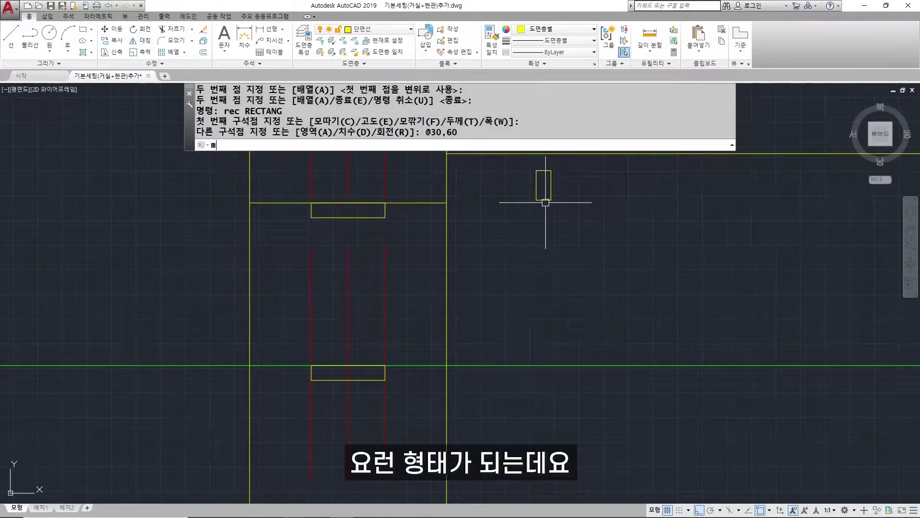
pyautogui.press('Return')
pyautogui.click(550, 182)
pyautogui.press('Return')
pyautogui.click(543, 185)
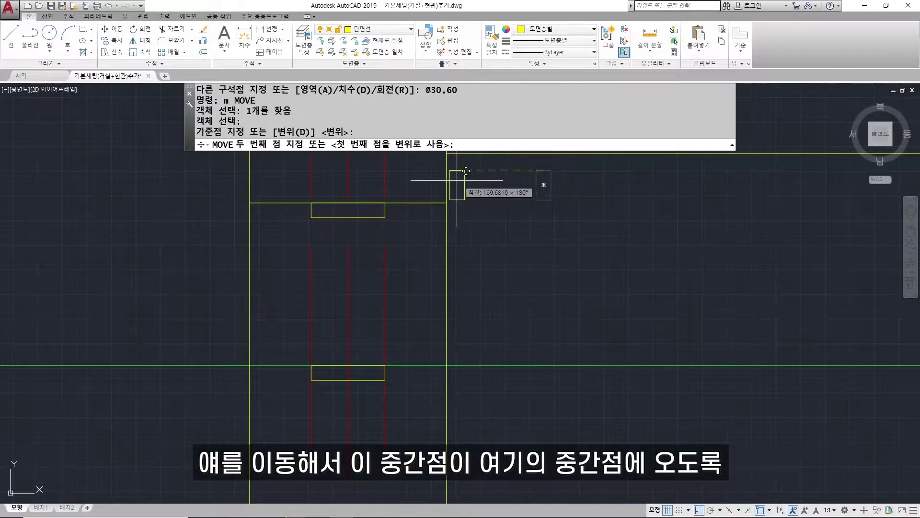
pyautogui.click(362, 205)
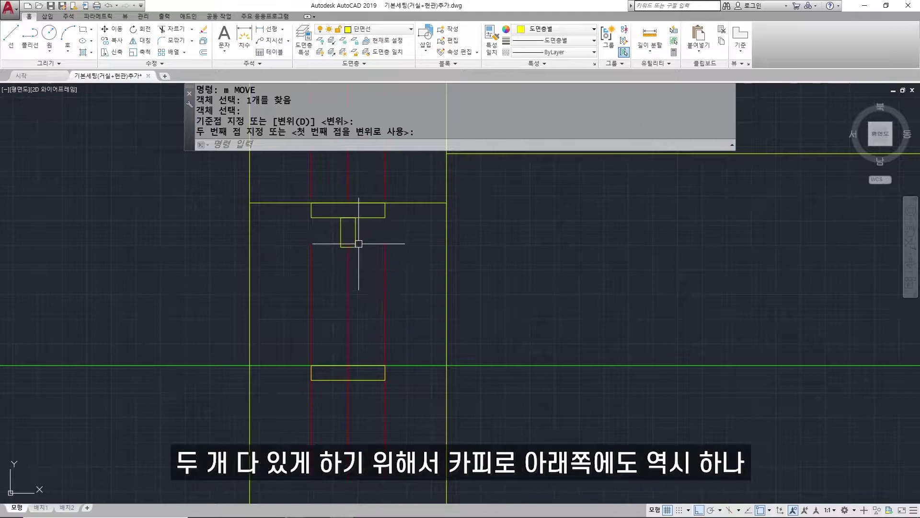
# Step: Copy the 30 by 60 rectangle by its bottom midpoint onto the top midpoint of the lower frame rectangle
pyautogui.write('co')
pyautogui.press('Return')
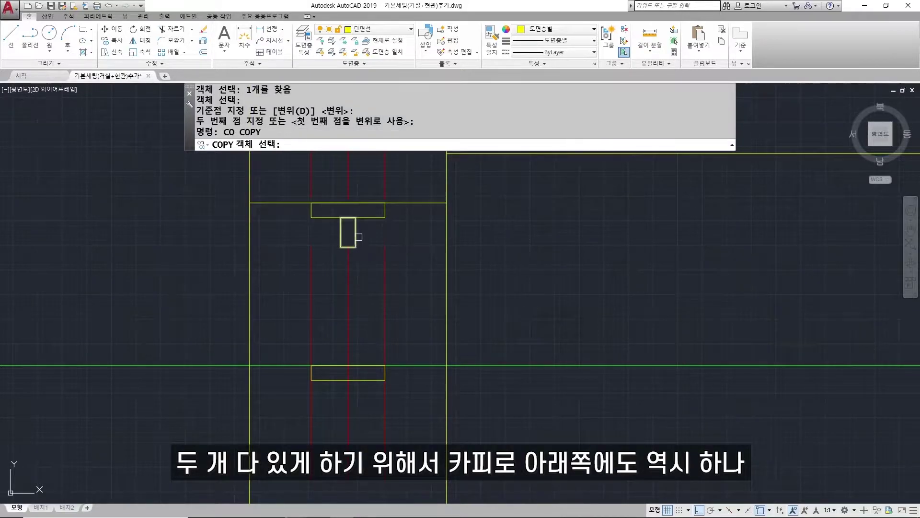
pyautogui.click(358, 239)
pyautogui.press('Return')
pyautogui.click(349, 248)
pyautogui.click(348, 367)
pyautogui.press('Return')
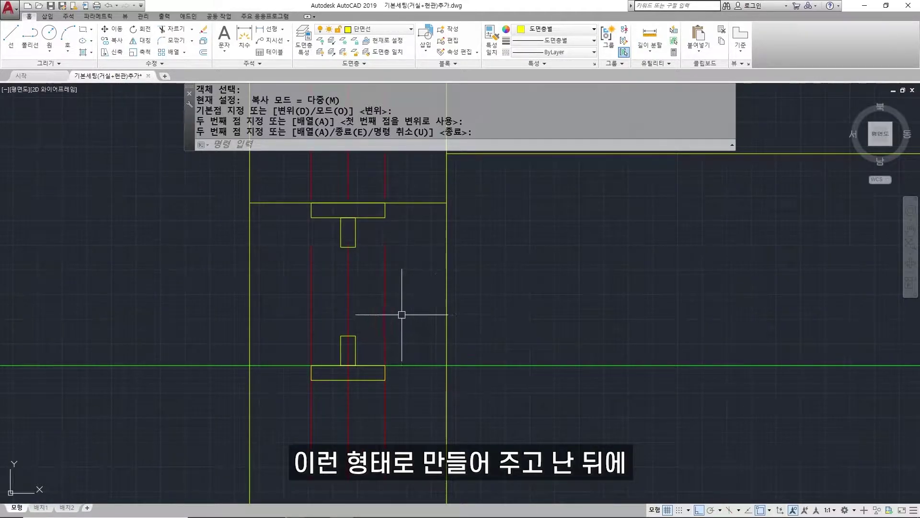
# Step: Delete the two red offset lines on either side of the wall centerline
pyautogui.click(312, 305)
pyautogui.click(385, 303)
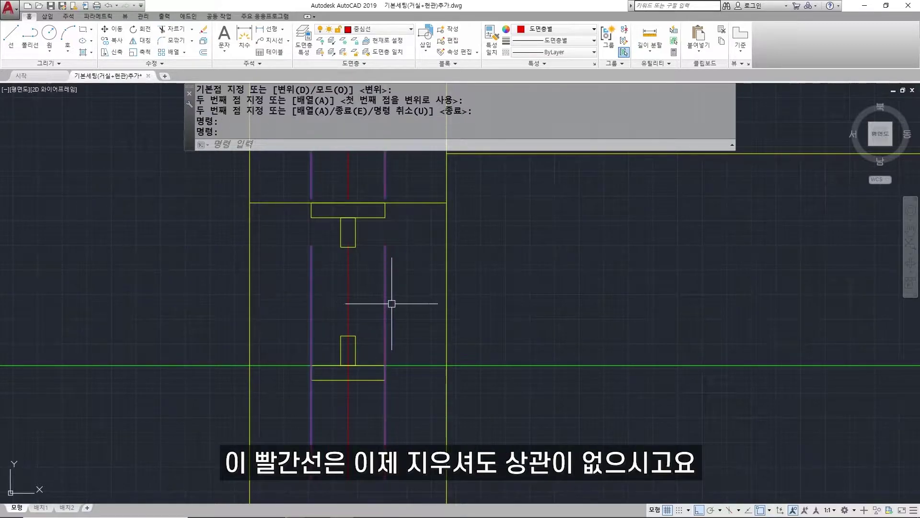
pyautogui.press('Delete')
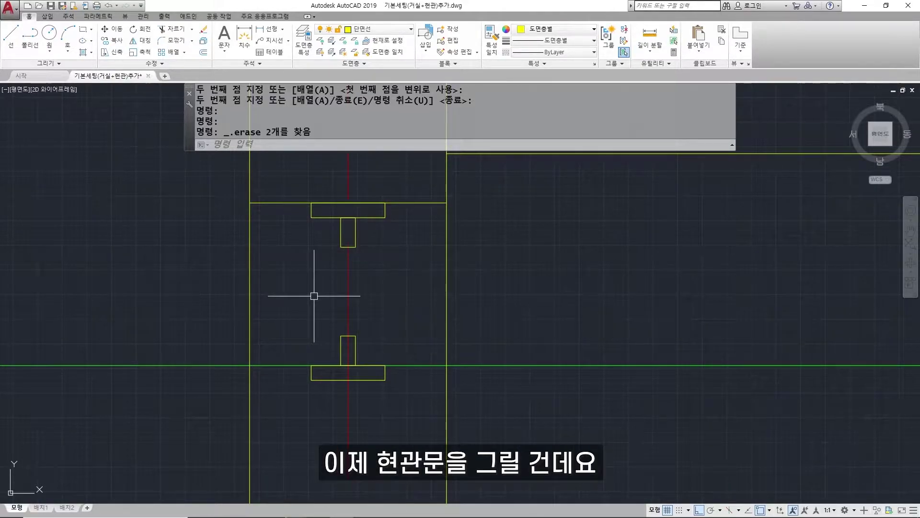
# Step: Draw a 30 by 150 rectangle for the door leaf frame inside the wall, to the left of the lower frame rectangle
pyautogui.scroll(-2, 315, 296)
pyautogui.moveTo(331, 384); pyautogui.dragTo(335, 310, button='middle')
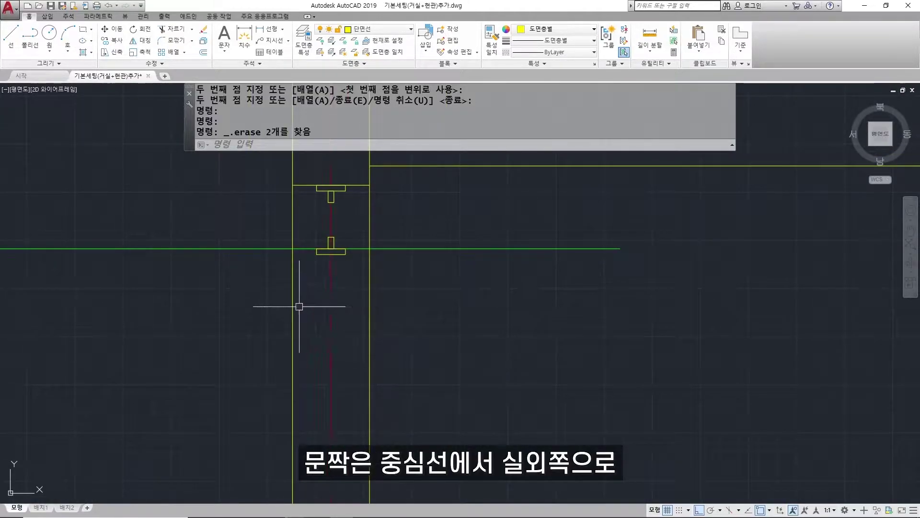
pyautogui.scroll(-5, 330, 290)
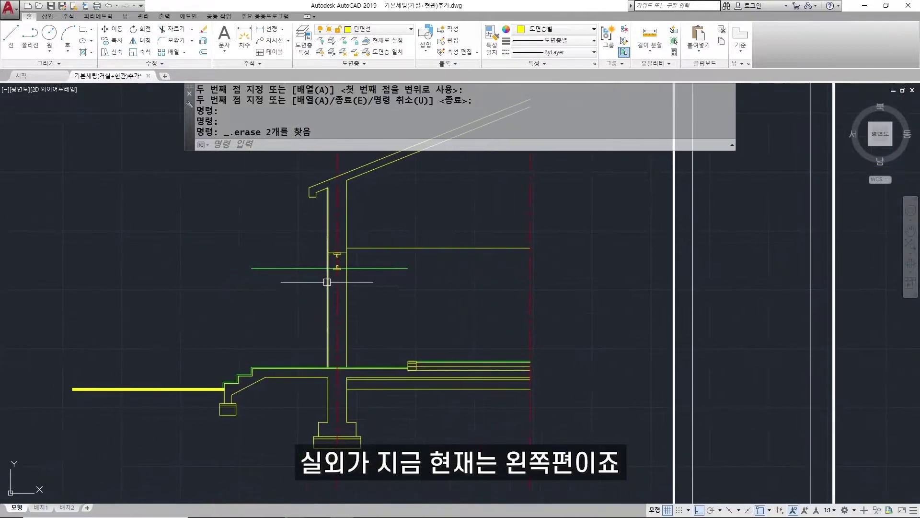
pyautogui.scroll(2, 306, 287)
pyautogui.scroll(2, 339, 276)
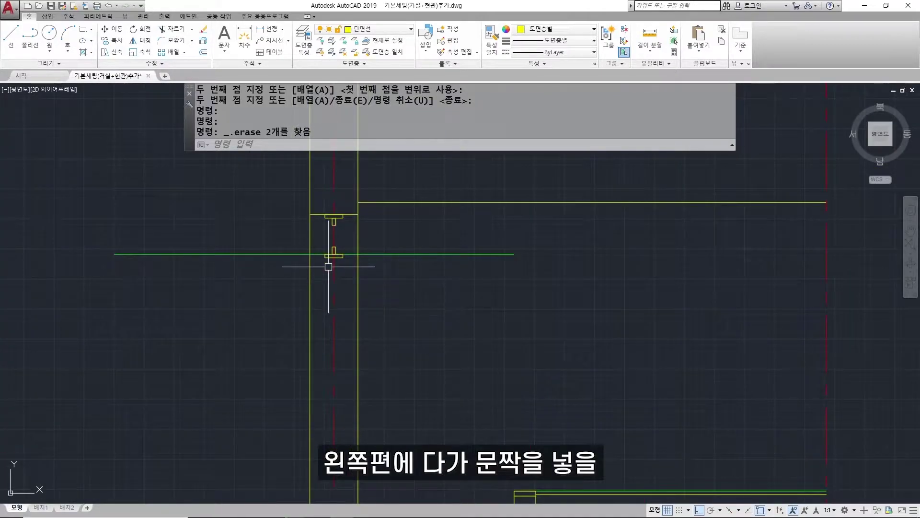
pyautogui.scroll(4, 329, 266)
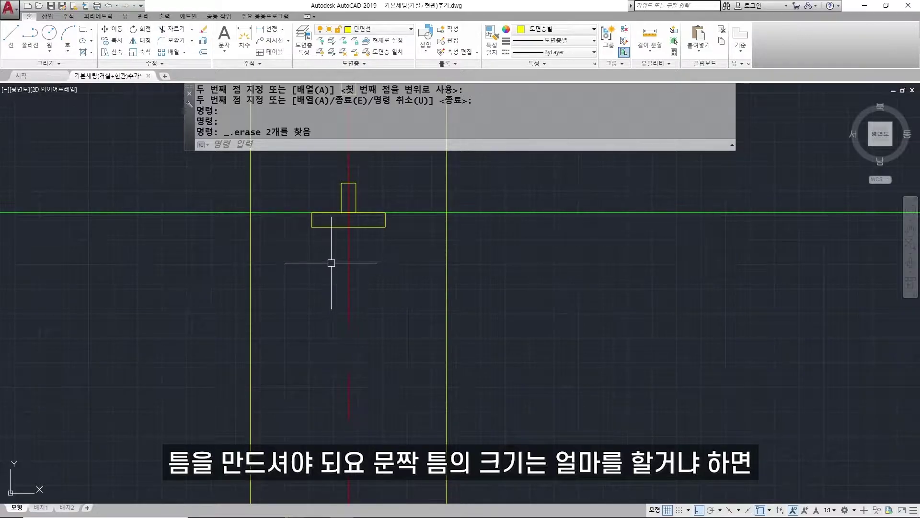
pyautogui.scroll(2, 329, 266)
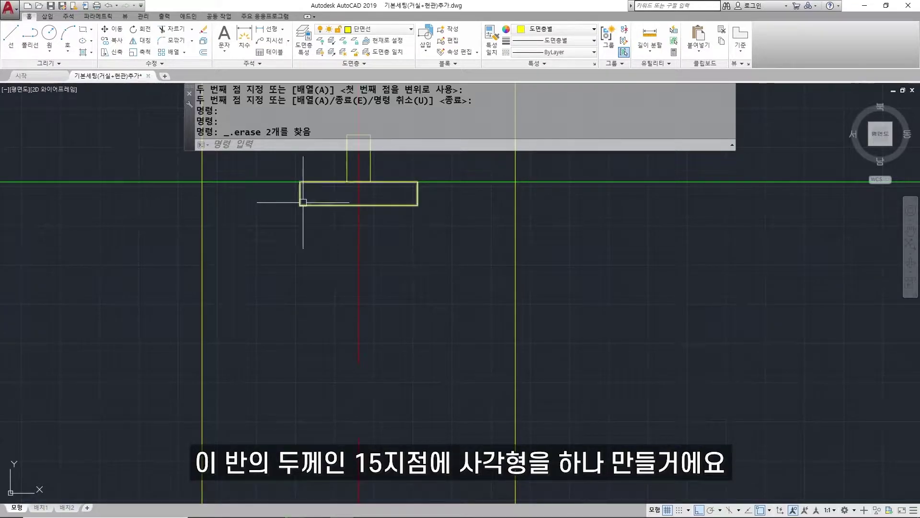
pyautogui.write('rec')
pyautogui.press('Return')
pyautogui.click(247, 310)
pyautogui.write('@30')
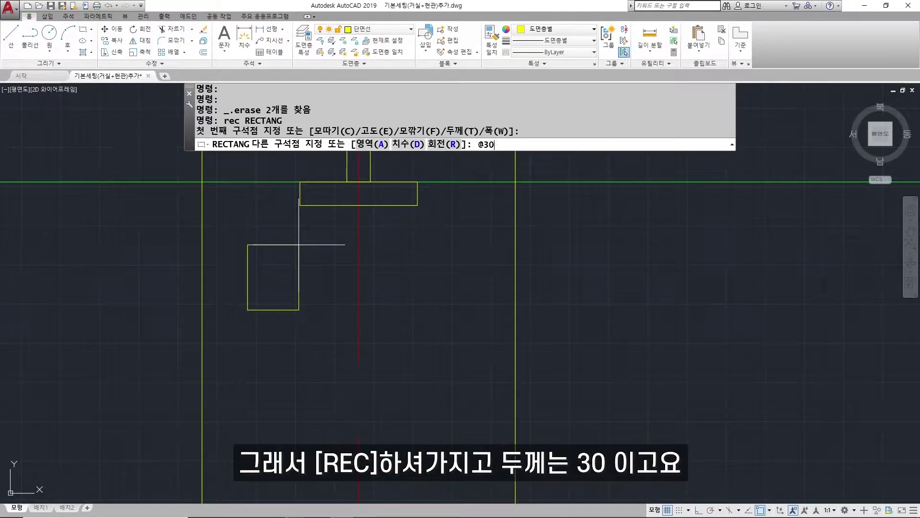
pyautogui.write(',150')
pyautogui.press('Return')
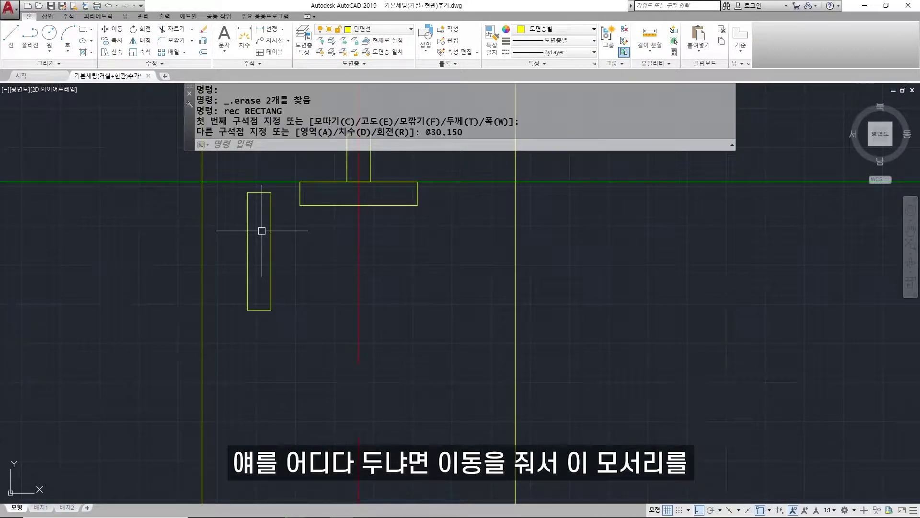
# Step: Move the 30 by 150 rectangle by its top-left corner to the midpoint of the lower frame rectangle's left edge
pyautogui.write('m')
pyautogui.press('Return')
pyautogui.click(247, 199)
pyautogui.press('Return')
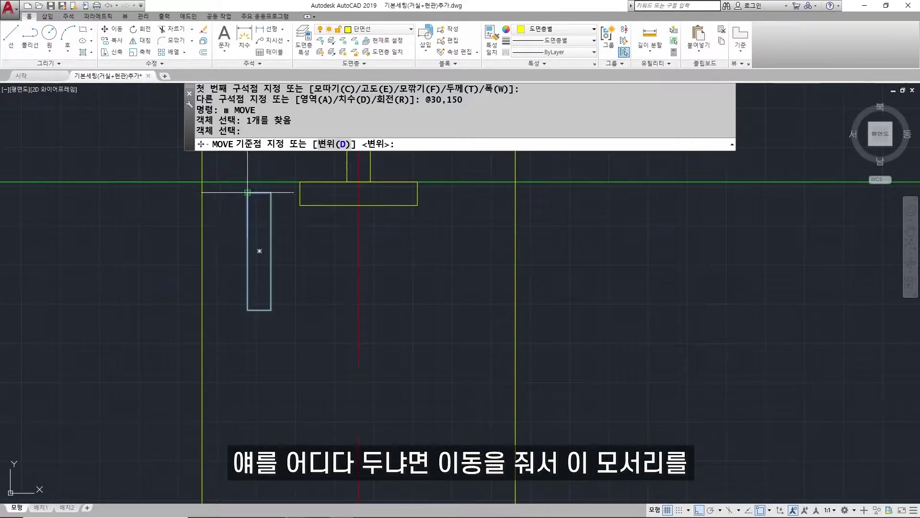
pyautogui.click(248, 192)
pyautogui.click(299, 193)
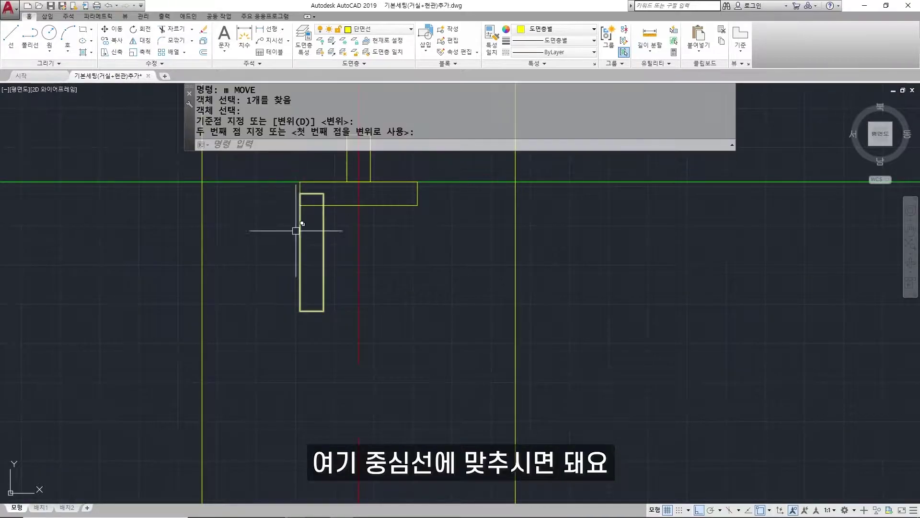
pyautogui.press('Escape')
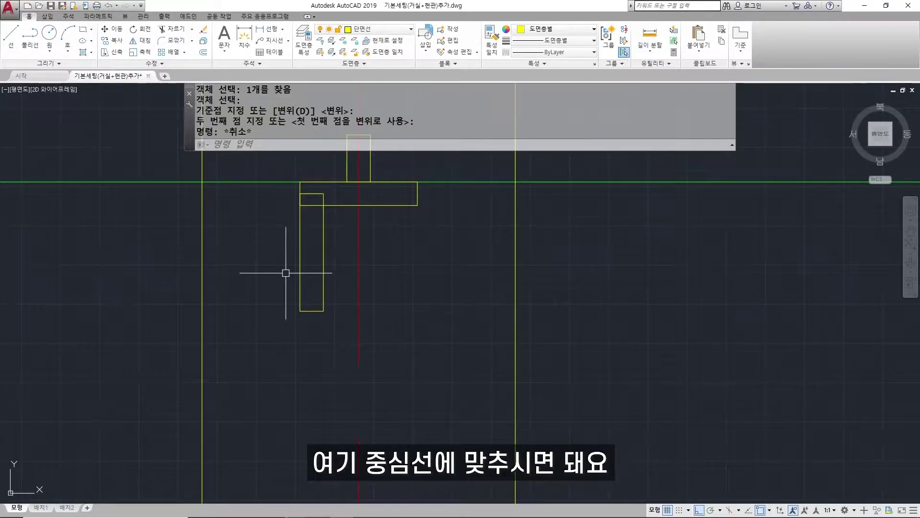
# Step: Explode the lower 150 by 30 frame rectangle into separate lines
pyautogui.write('x')
pyautogui.press('Return')
pyautogui.click(344, 204)
pyautogui.press('Return')
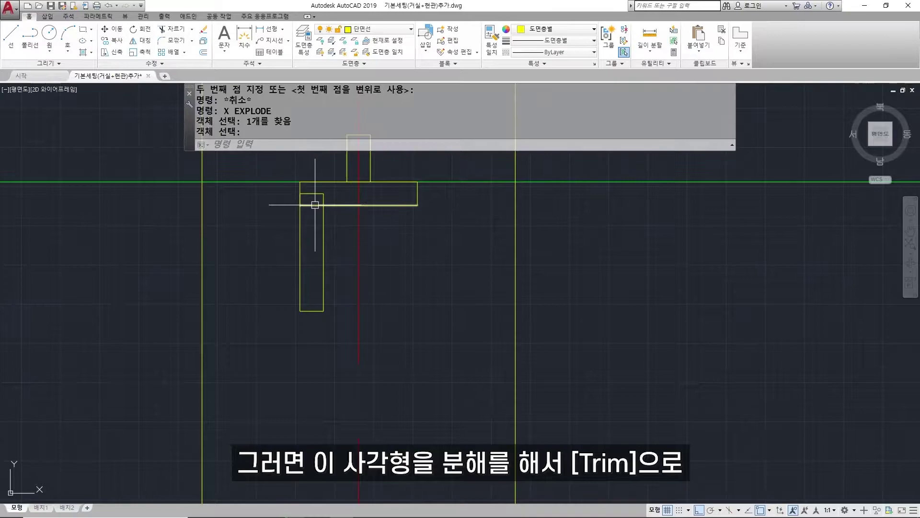
# Step: Trim the part of the lower frame's bottom edge that crosses the 30 by 150 rectangle
pyautogui.write('tr')
pyautogui.press('Return')
pyautogui.press('Return')
pyautogui.click(312, 205)
pyautogui.press('Escape')
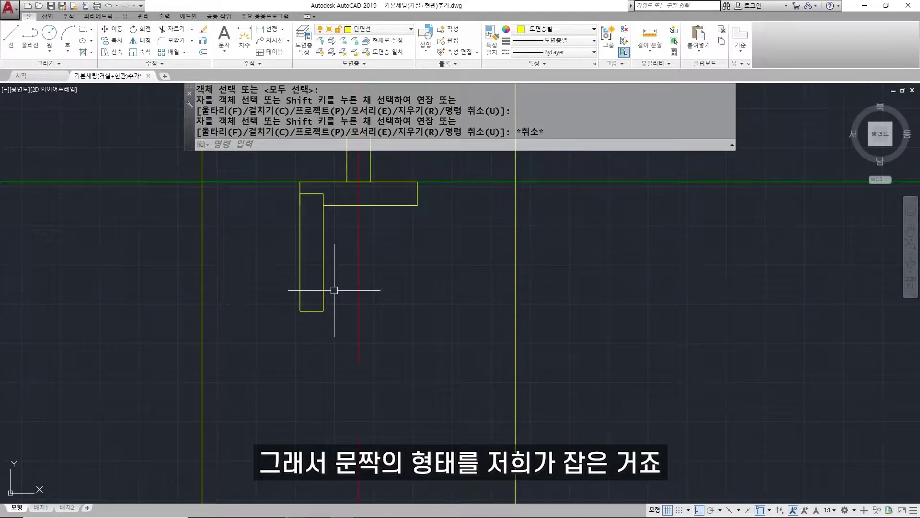
# Step: Copy the 30 by 150 door leaf rectangle straight down so its bottom edge sits on the entrance floor finish line
pyautogui.scroll(-5, 334, 290)
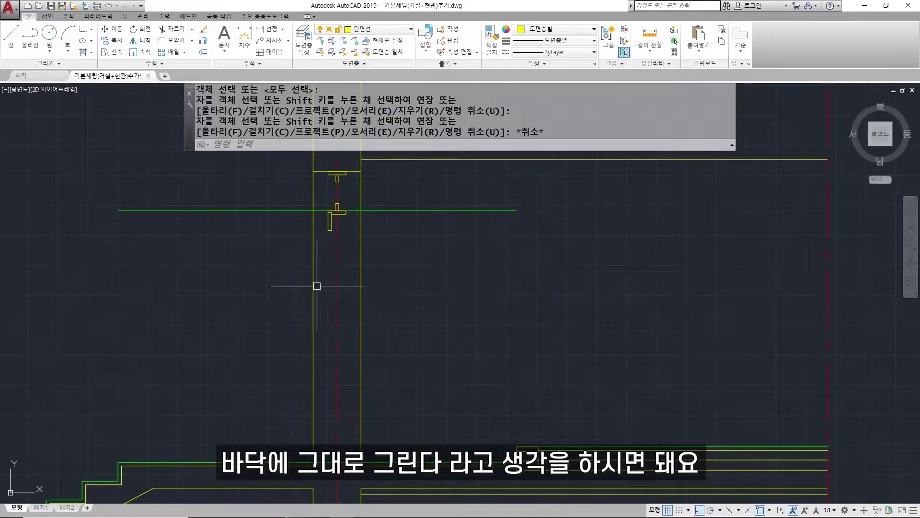
pyautogui.scroll(4, 321, 249)
pyautogui.write('co')
pyautogui.press('Return')
pyautogui.click(328, 206)
pyautogui.press('Return')
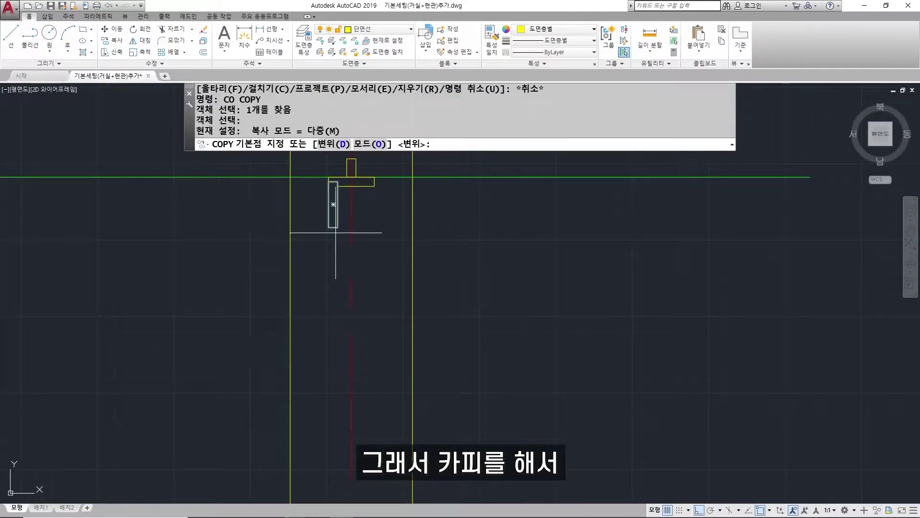
pyautogui.click(332, 228)
pyautogui.scroll(-4, 334, 262)
pyautogui.scroll(5, 338, 364)
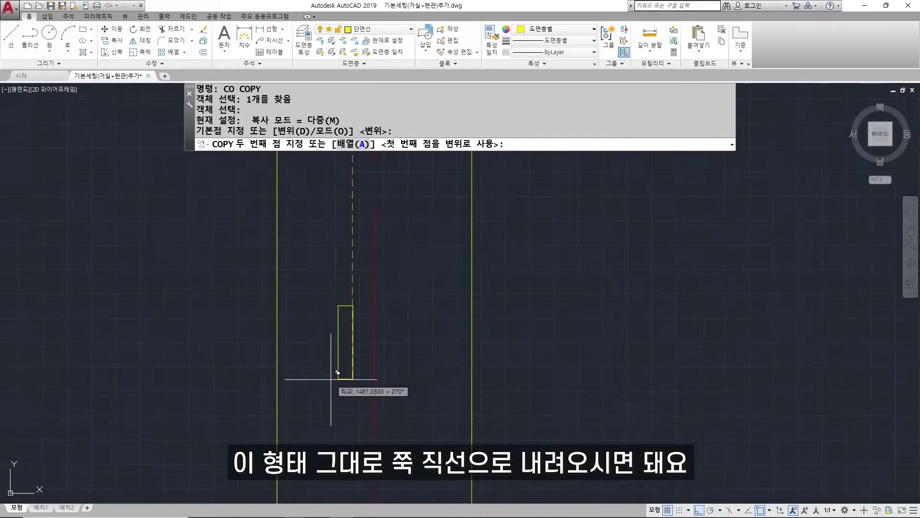
pyautogui.click(338, 393)
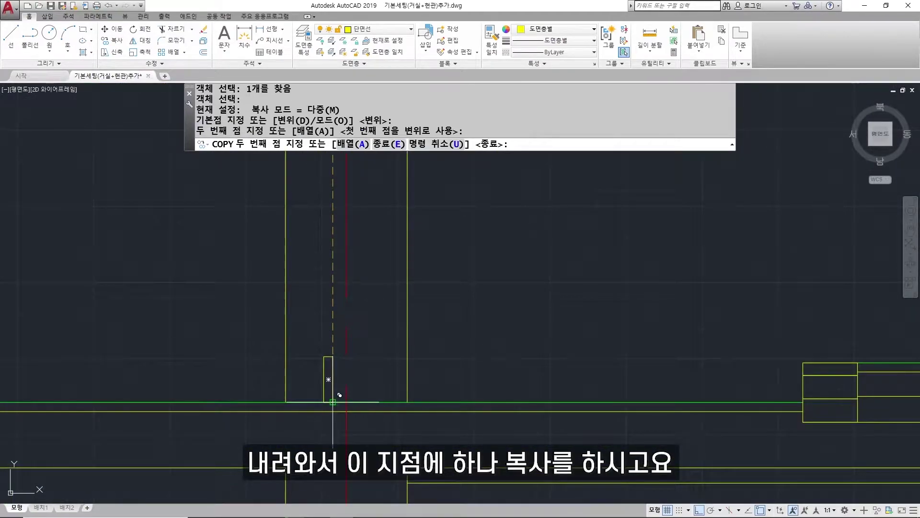
pyautogui.press('Escape')
# Step: Trim the exterior wall's two vertical lines between the lintel and the green door height line
pyautogui.scroll(-3, 331, 353)
pyautogui.moveTo(316, 319); pyautogui.dragTo(317, 370, button='middle')
pyautogui.scroll(-3, 267, 361)
pyautogui.scroll(3, 281, 375)
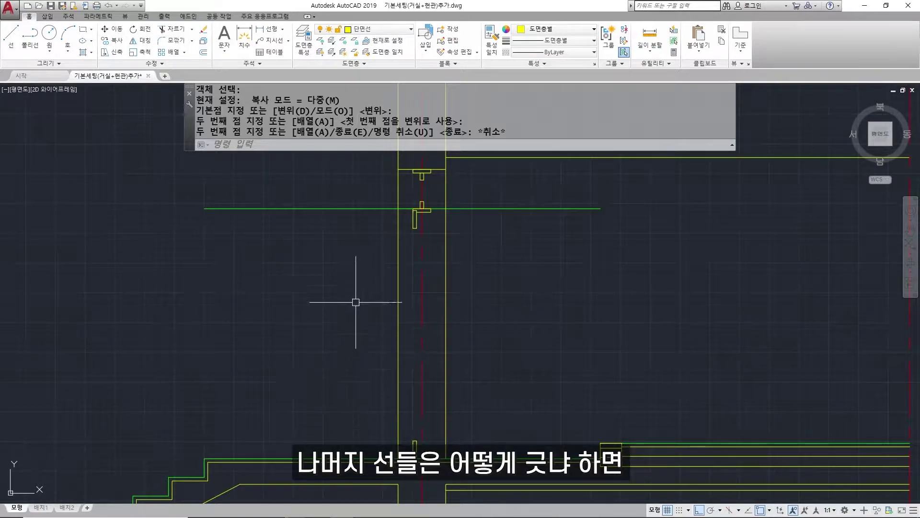
pyautogui.write('tr')
pyautogui.press('space')
pyautogui.press('space')
pyautogui.click(398, 195)
pyautogui.click(445, 190)
pyautogui.click(446, 220)
pyautogui.press('space')
# Step: Erase the two remaining wall lines between the door height line and the floor
pyautogui.click(447, 225)
pyautogui.press('Delete')
pyautogui.click(398, 232)
pyautogui.press('Delete')
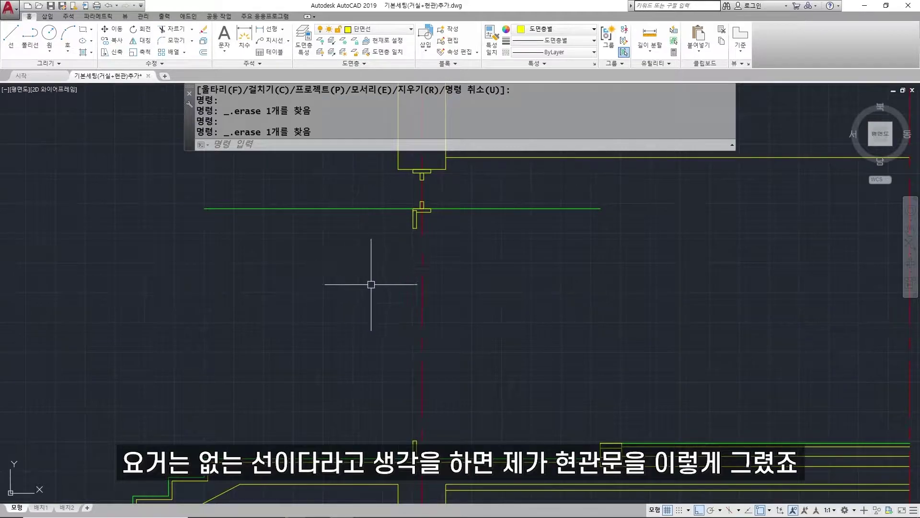
# Step: Draw vertical lines joining the left edges of the fixed window's upper and lower outer frames and of its small inner frames
pyautogui.write('l')
pyautogui.press('Return')
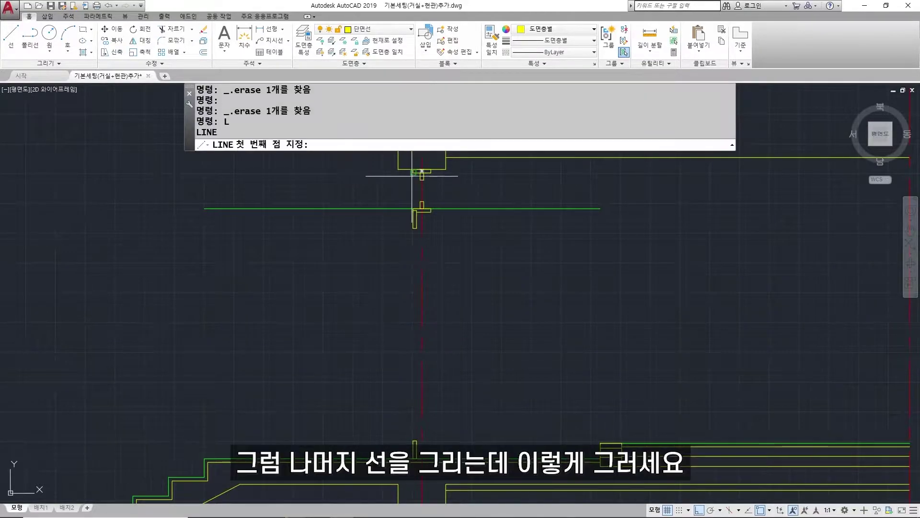
pyautogui.scroll(2, 411, 174)
pyautogui.click(415, 204)
pyautogui.click(415, 259)
pyautogui.press('space')
pyautogui.press('space')
pyautogui.click(432, 187)
pyautogui.click(433, 242)
pyautogui.press('space')
# Step: Draw vertical lines joining the right edges of the fixed window's small inner frames and of its upper and lower outer frames
pyautogui.press('space')
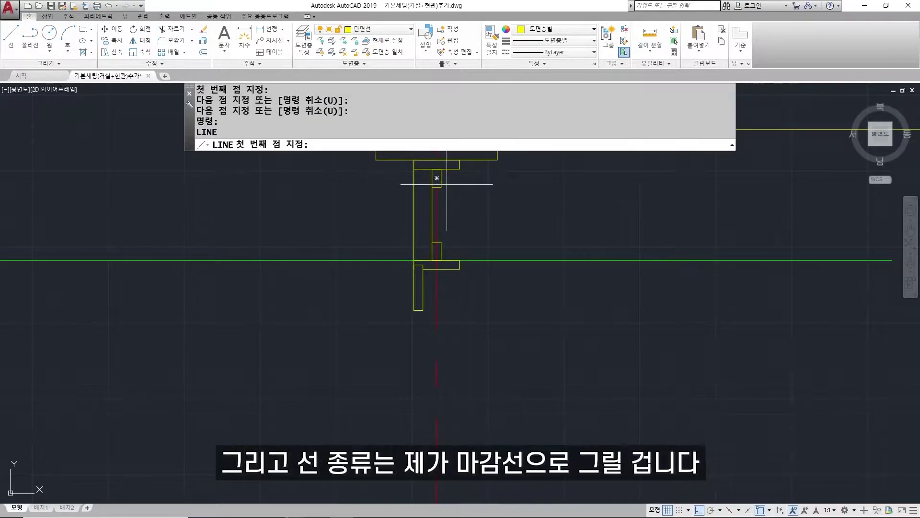
pyautogui.click(441, 187)
pyautogui.click(441, 242)
pyautogui.press('space')
pyautogui.press('space')
pyautogui.click(459, 169)
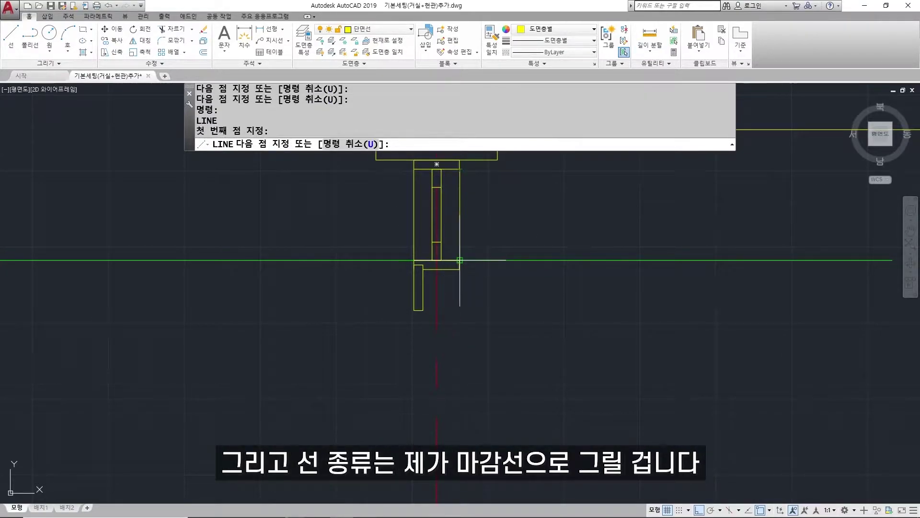
pyautogui.click(459, 261)
pyautogui.press('space')
# Step: Move the four vertical fixed window lines to the 마감선 layer
pyautogui.click(472, 220)
pyautogui.click(438, 218)
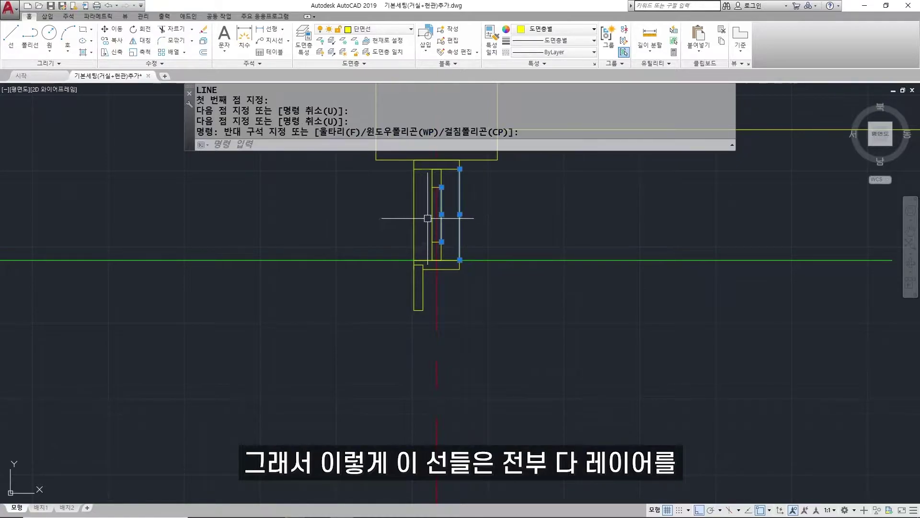
pyautogui.click(432, 218)
pyautogui.click(413, 217)
pyautogui.click(364, 29)
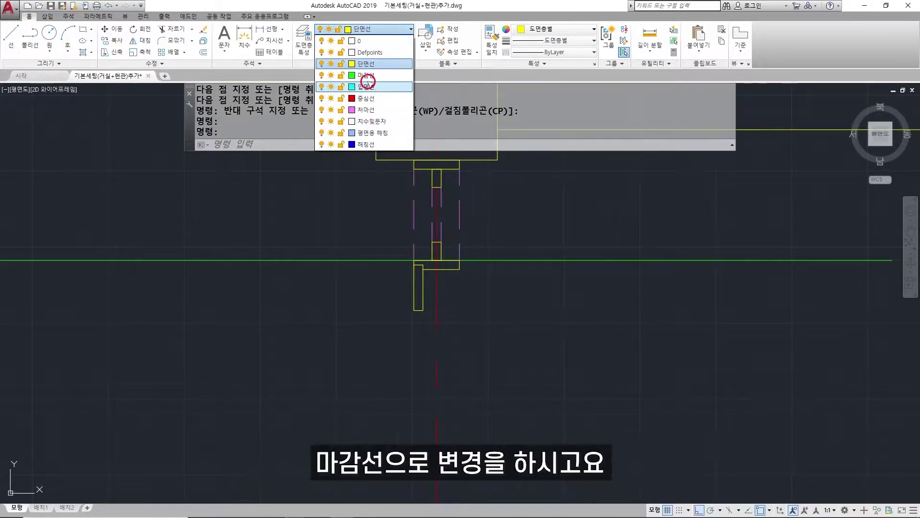
pyautogui.click(366, 78)
pyautogui.press('Escape')
# Step: Draw the glass line of the fixed window between the midpoints of the small inner frames on the 단면선 layer
pyautogui.scroll(2, 420, 180)
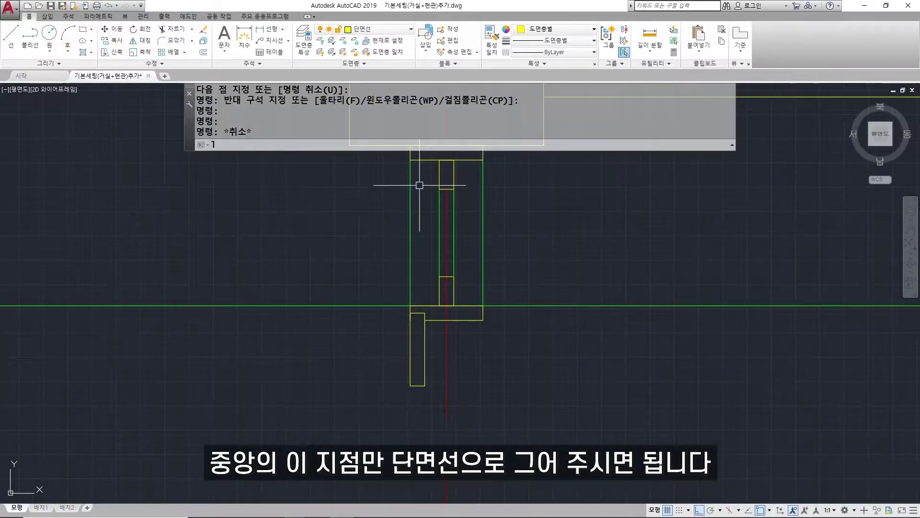
pyautogui.write('l')
pyautogui.press('space')
pyautogui.click(447, 190)
pyautogui.click(447, 276)
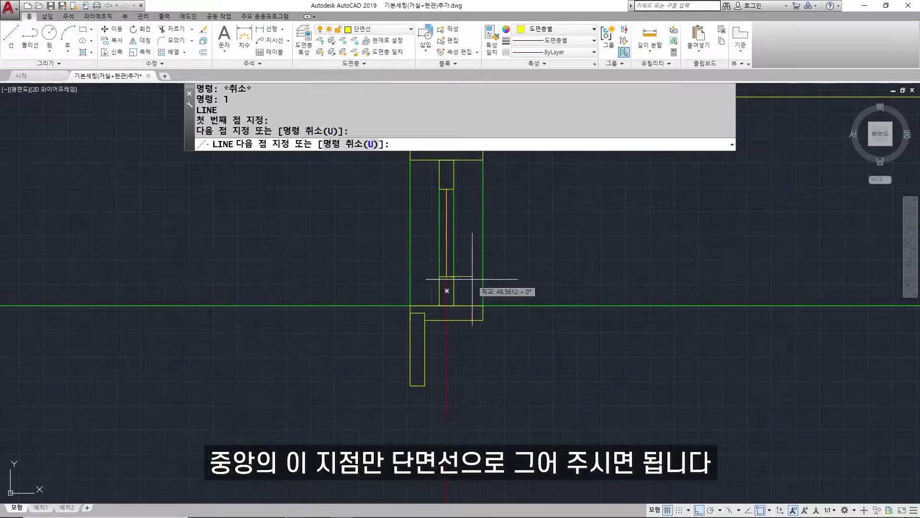
pyautogui.press('space')
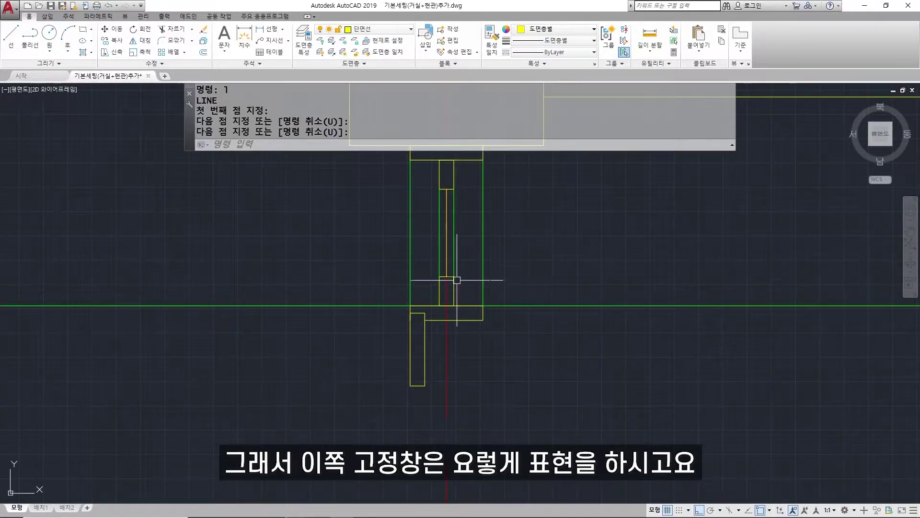
# Step: Draw two vertical door leaf lines joining the left and right edges of the upper and lower 30 by 150 rectangles
pyautogui.scroll(-4, 454, 257)
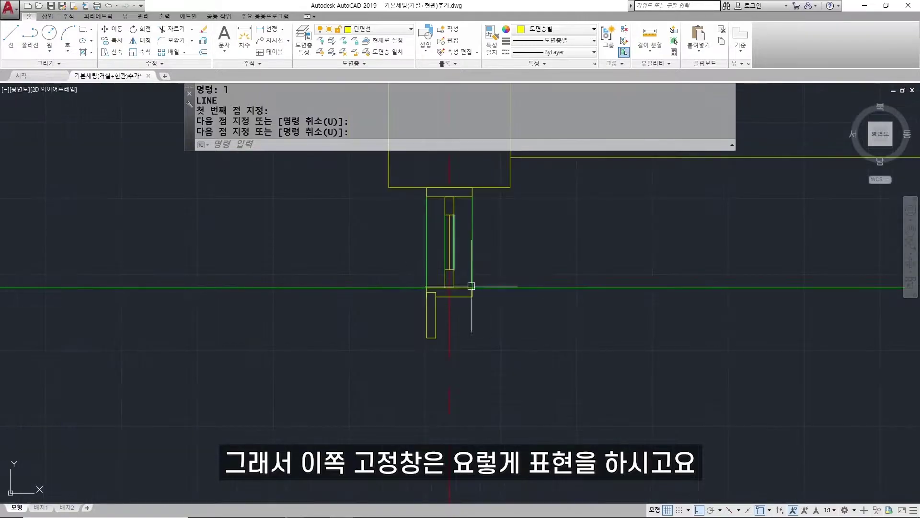
pyautogui.write('L')
pyautogui.press('space')
pyautogui.click(441, 248)
pyautogui.click(440, 408)
pyautogui.press('space')
pyautogui.press('space')
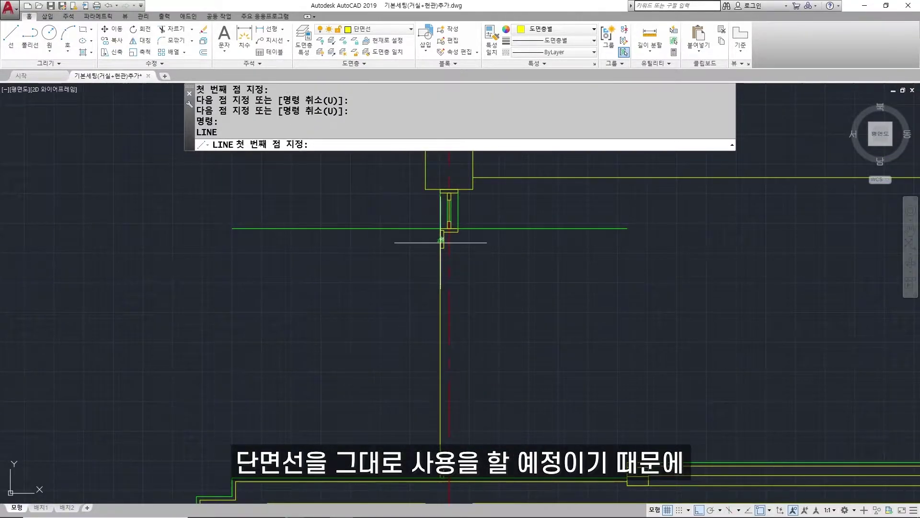
pyautogui.click(442, 238)
pyautogui.click(440, 449)
pyautogui.press('space')
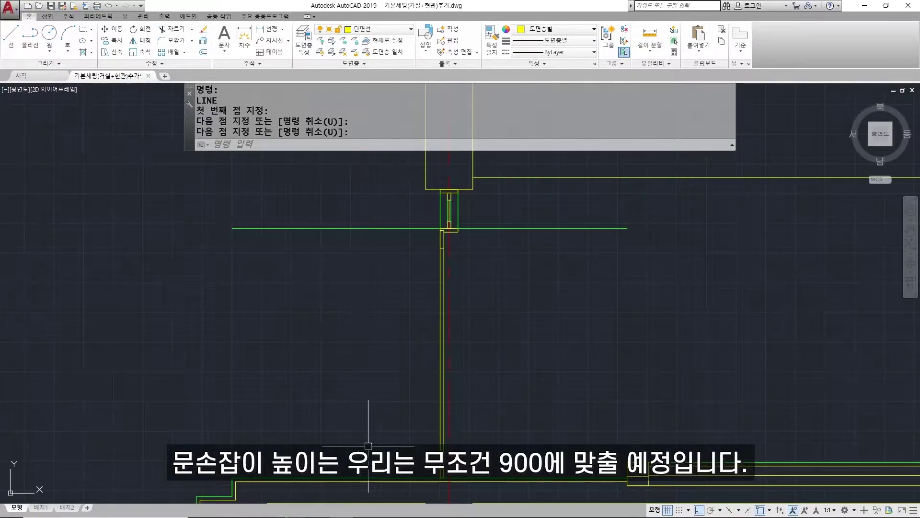
# Step: Offset the entrance floor finish line 900 upward to mark the door handle height
pyautogui.write('o')
pyautogui.press('space')
pyautogui.write('900')
pyautogui.press('Return')
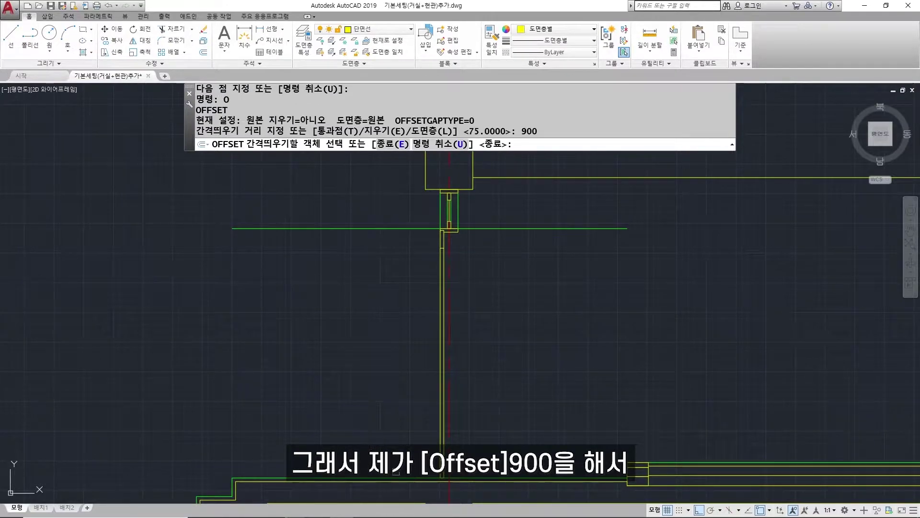
pyautogui.click(395, 472)
pyautogui.click(395, 402)
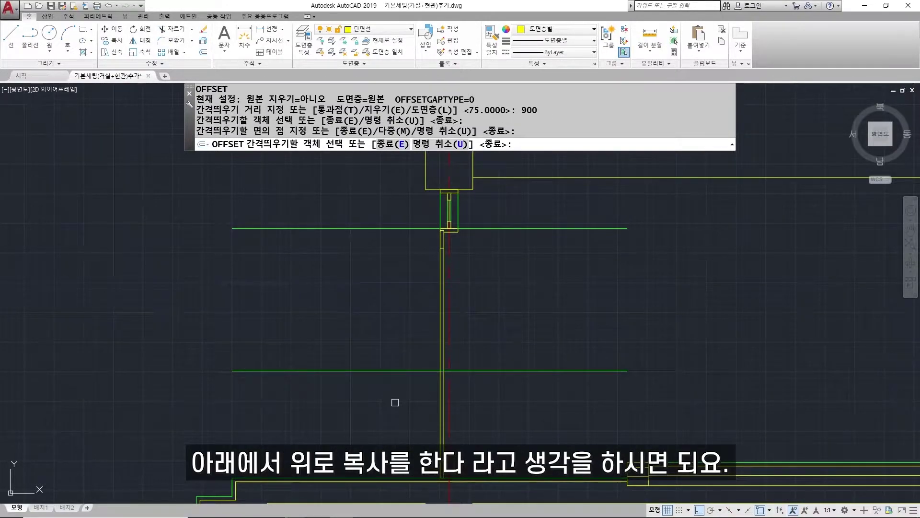
pyautogui.press('Escape')
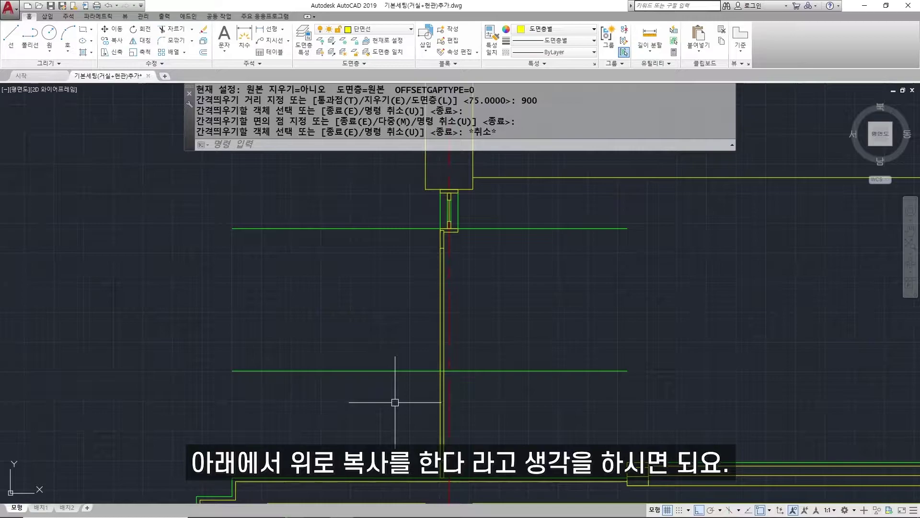
# Step: Copy the lower 30 by 150 rectangle up the door leaf to stand on the 900 guide line, and erase that line
pyautogui.scroll(3, 437, 412)
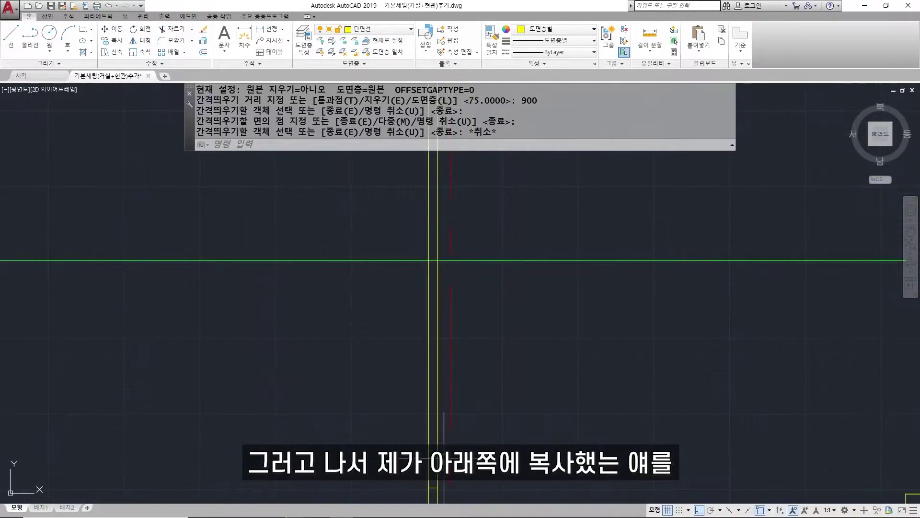
pyautogui.write('co')
pyautogui.press('Return')
pyautogui.click(431, 418)
pyautogui.press('Return')
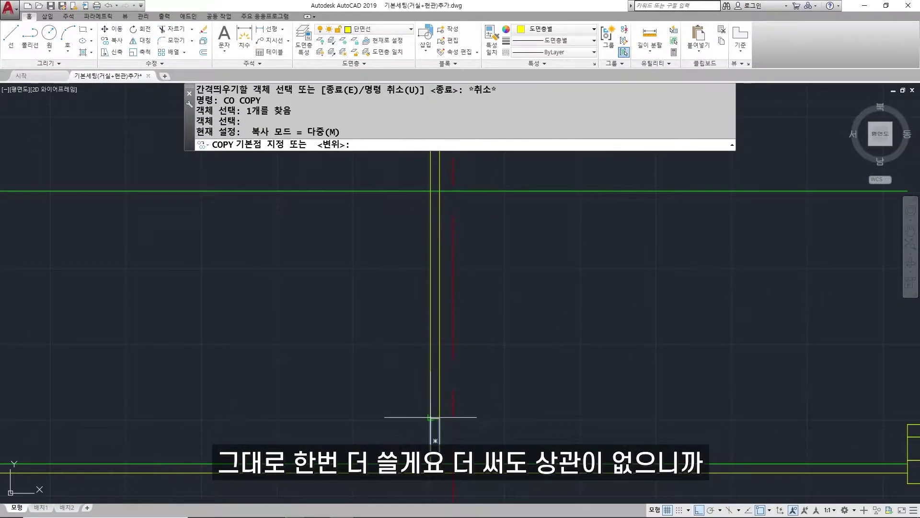
pyautogui.click(431, 417)
pyautogui.scroll(-2, 438, 318)
pyautogui.moveTo(437, 369); pyautogui.dragTo(434, 404, button='middle')
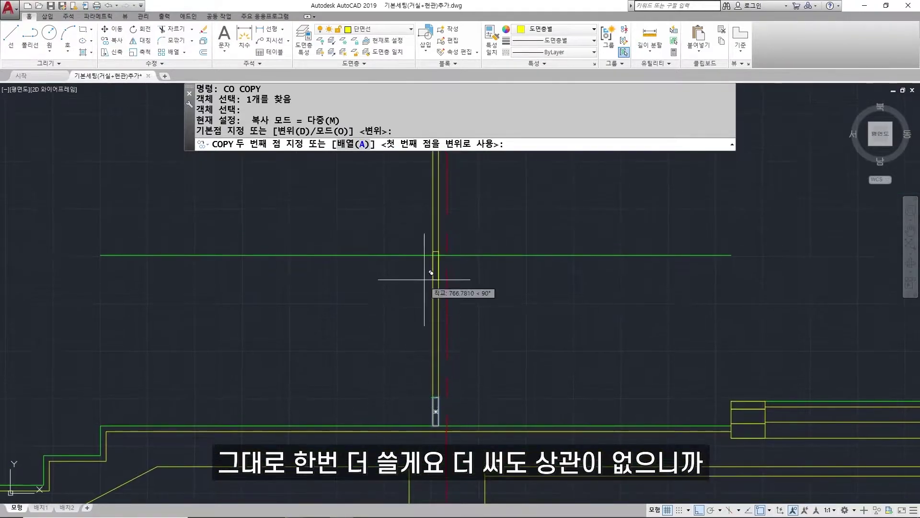
pyautogui.click(436, 248)
pyautogui.press('Escape')
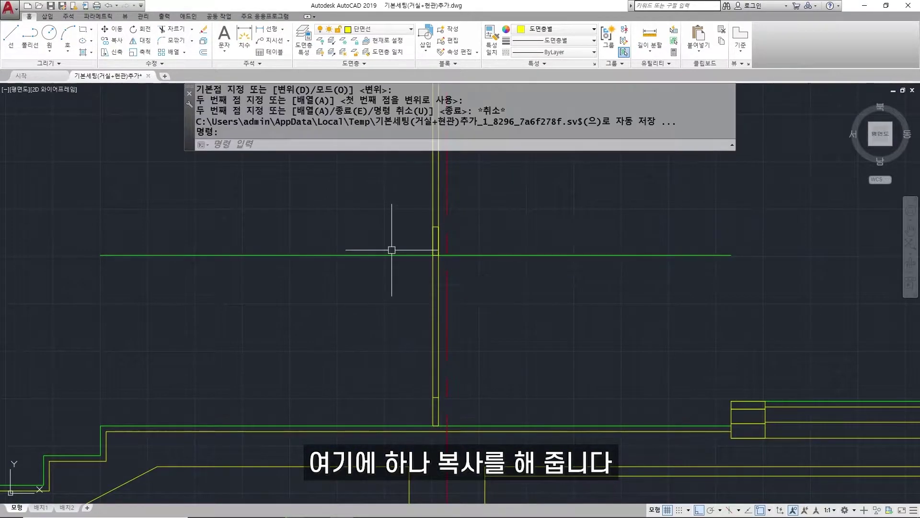
pyautogui.click(391, 253)
pyautogui.press('Delete')
# Step: Copy the rectangle at handle height 60 to the left and 60 to the right of the door leaf
pyautogui.scroll(6, 468, 240)
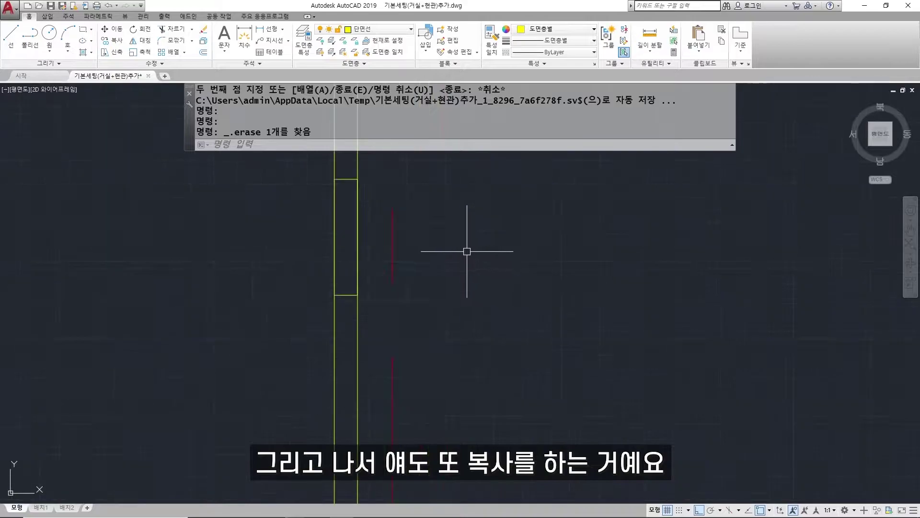
pyautogui.write('co')
pyautogui.press('Return')
pyautogui.click(373, 259)
pyautogui.press('Return')
pyautogui.click(385, 259)
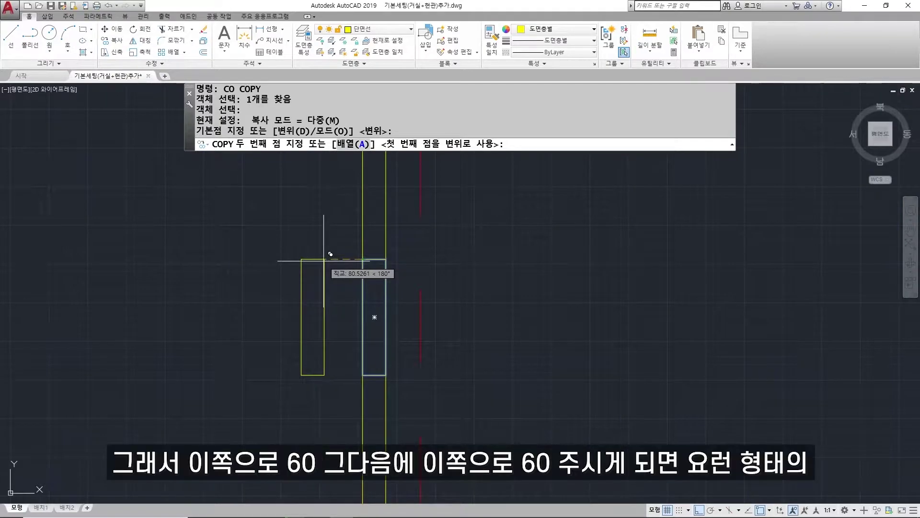
pyautogui.write('60')
pyautogui.press('Return')
pyautogui.write('60')
pyautogui.press('Return')
pyautogui.press('Escape')
# Step: Offset the ceiling line inside the exterior wall 45 upward
pyautogui.scroll(-5, 483, 297)
pyautogui.scroll(-3, 498, 311)
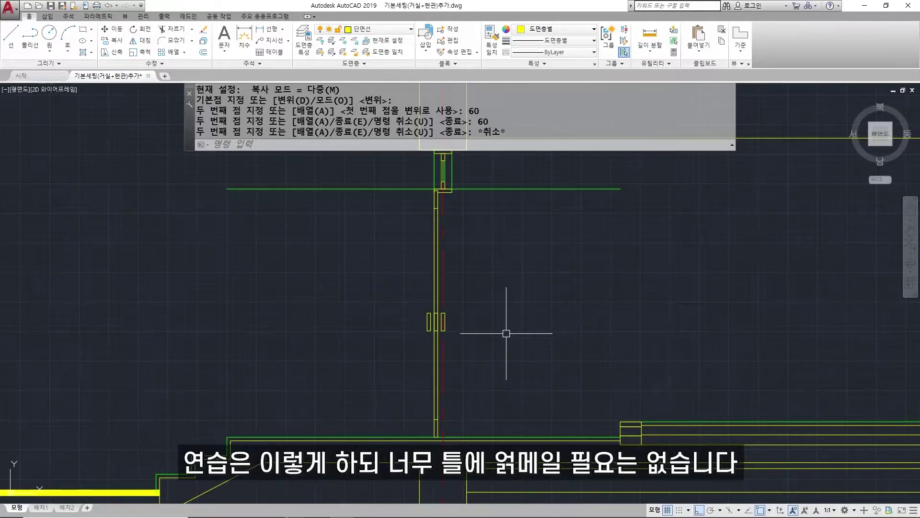
pyautogui.moveTo(477, 258); pyautogui.dragTo(487, 318, button='middle')
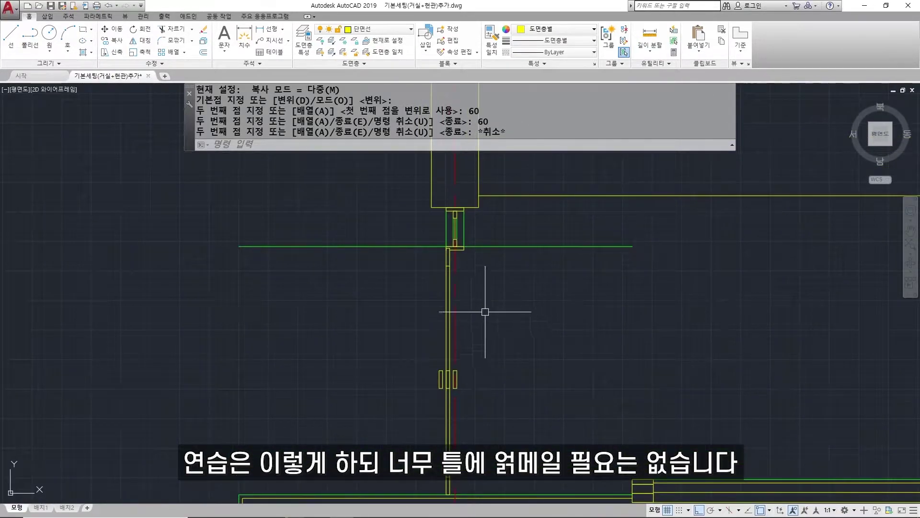
pyautogui.scroll(-2, 481, 325)
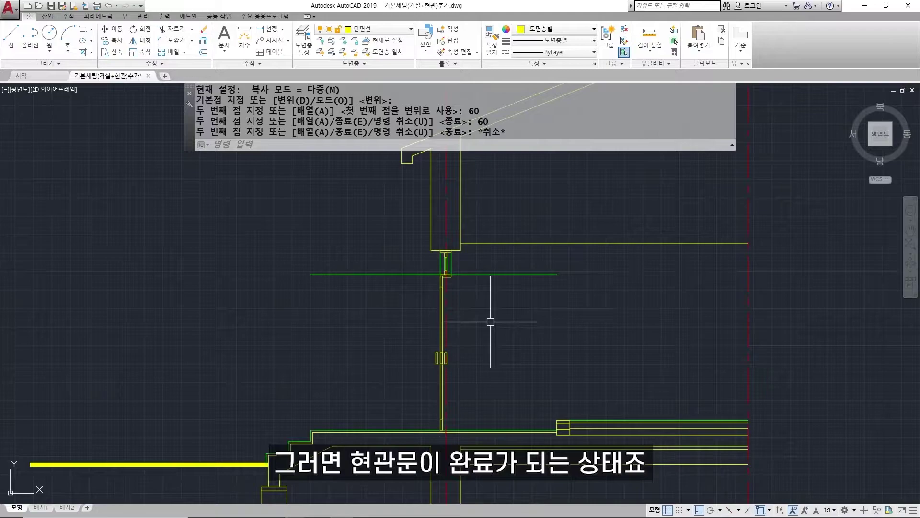
pyautogui.moveTo(530, 304); pyautogui.dragTo(506, 316, button='middle')
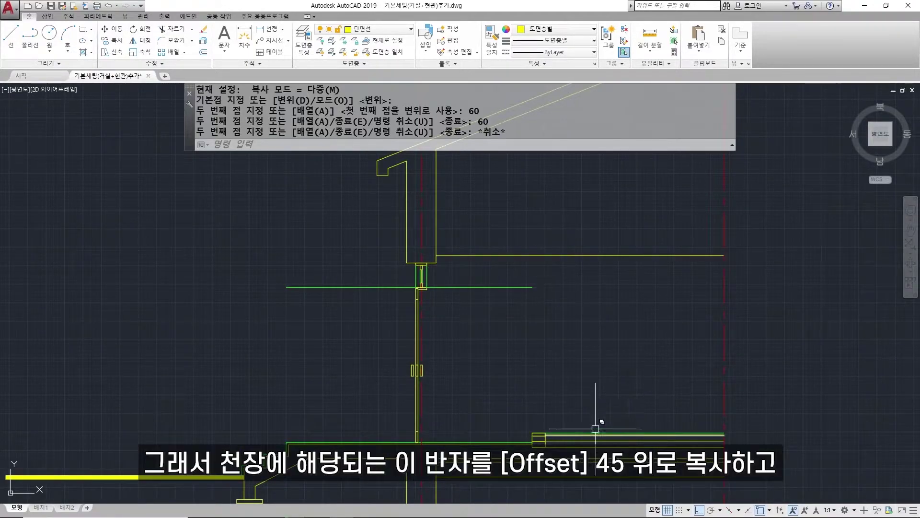
pyautogui.write('o')
pyautogui.press('Return')
pyautogui.write('45')
pyautogui.press('Return')
pyautogui.click(497, 254)
pyautogui.click(498, 244)
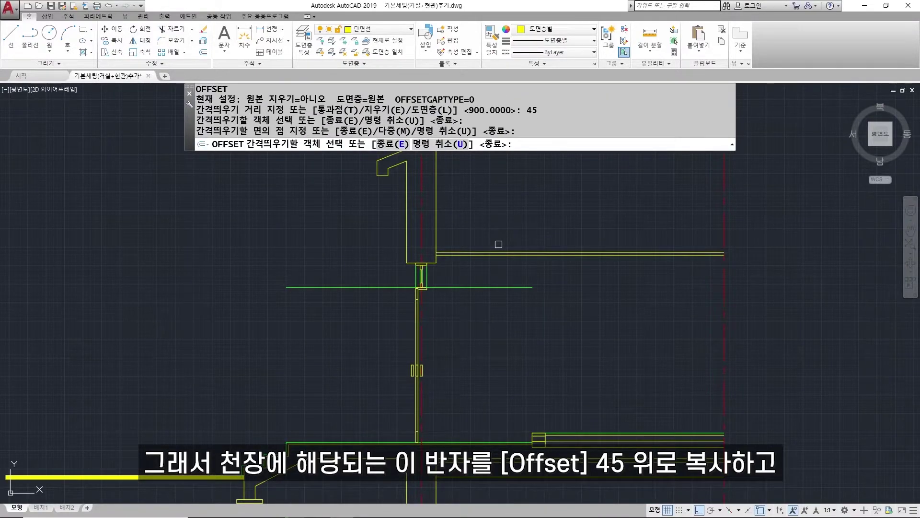
pyautogui.press('Return')
# Step: Offset the ceiling line 36 downward
pyautogui.press('Return')
pyautogui.write('36')
pyautogui.press('Return')
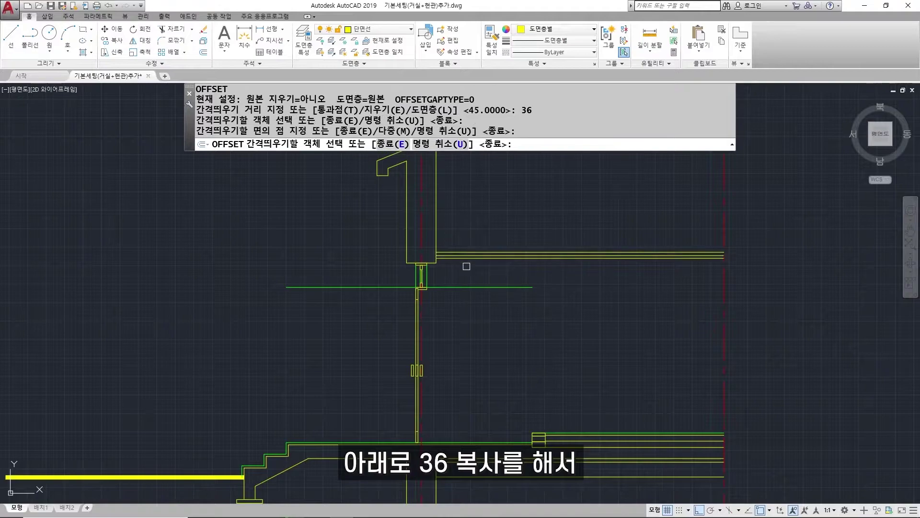
pyautogui.scroll(2, 461, 264)
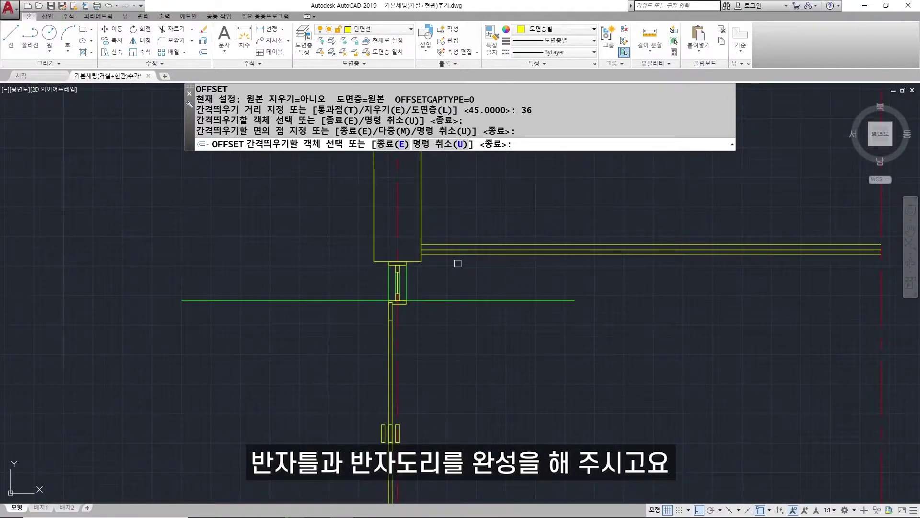
pyautogui.moveTo(493, 253); pyautogui.dragTo(491, 356, button='middle')
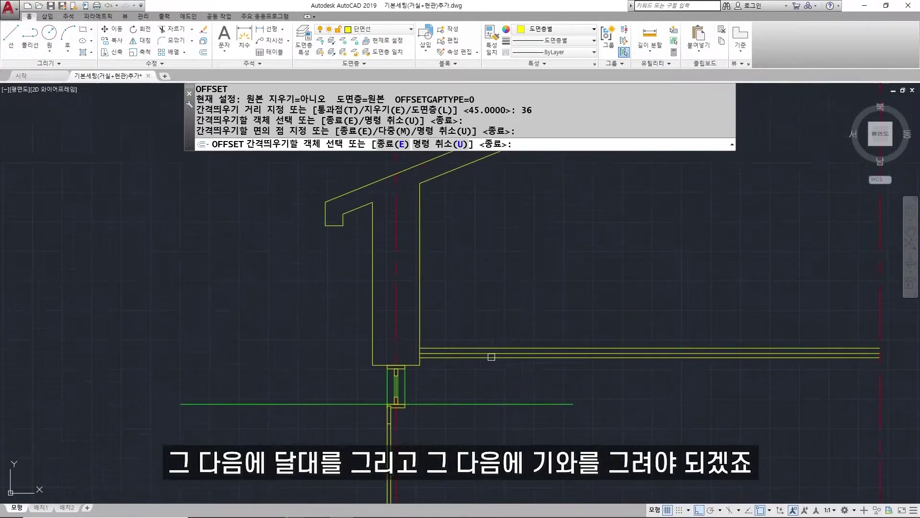
pyautogui.moveTo(488, 240); pyautogui.dragTo(520, 304, button='middle')
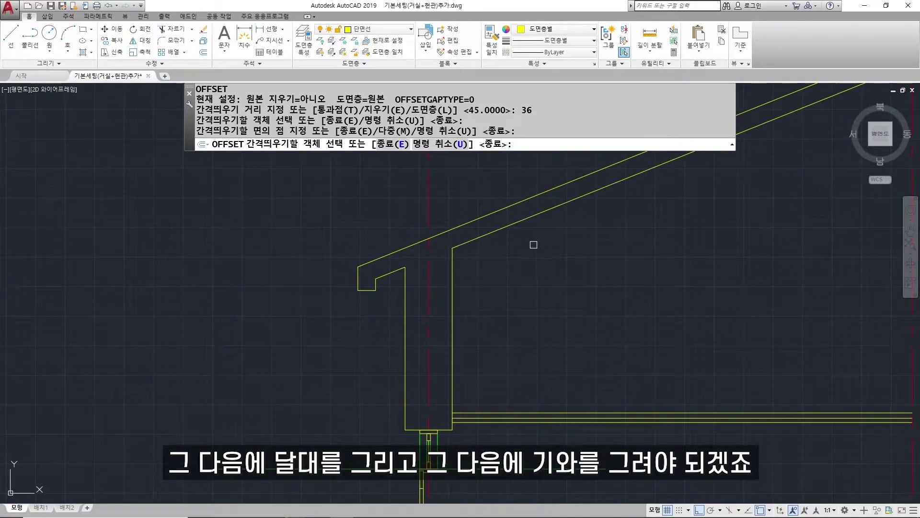
# Step: Draw a 45 by 45 square between the upper two ceiling lines, against the wall's inner face
pyautogui.scroll(-2, 475, 268)
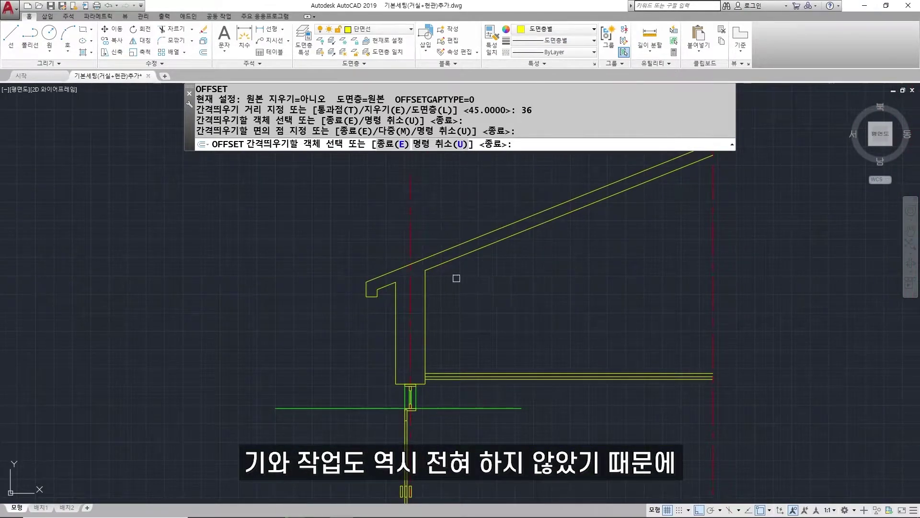
pyautogui.moveTo(546, 358); pyautogui.dragTo(543, 338, button='middle')
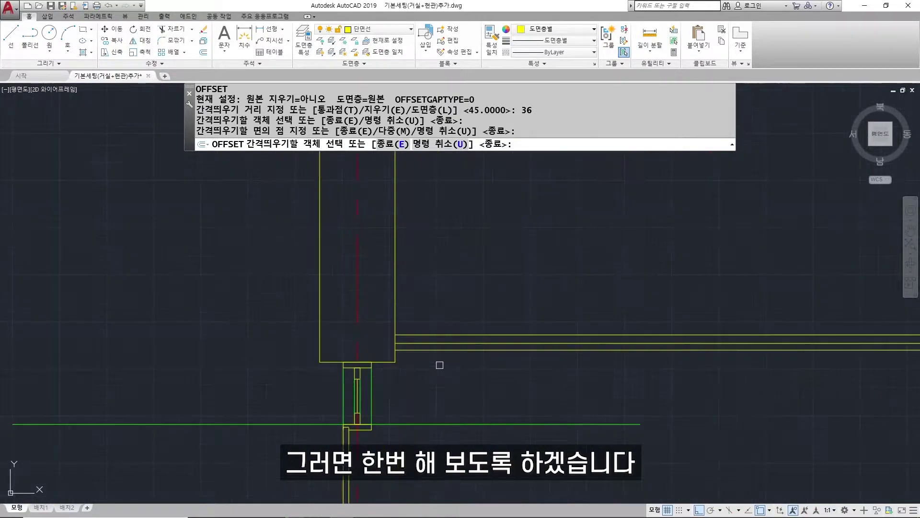
pyautogui.scroll(6, 437, 361)
pyautogui.press('Escape')
pyautogui.write('rec')
pyautogui.press('Return')
pyautogui.click(367, 329)
pyautogui.write('@45,45')
pyautogui.press('Return')
pyautogui.scroll(4, 379, 331)
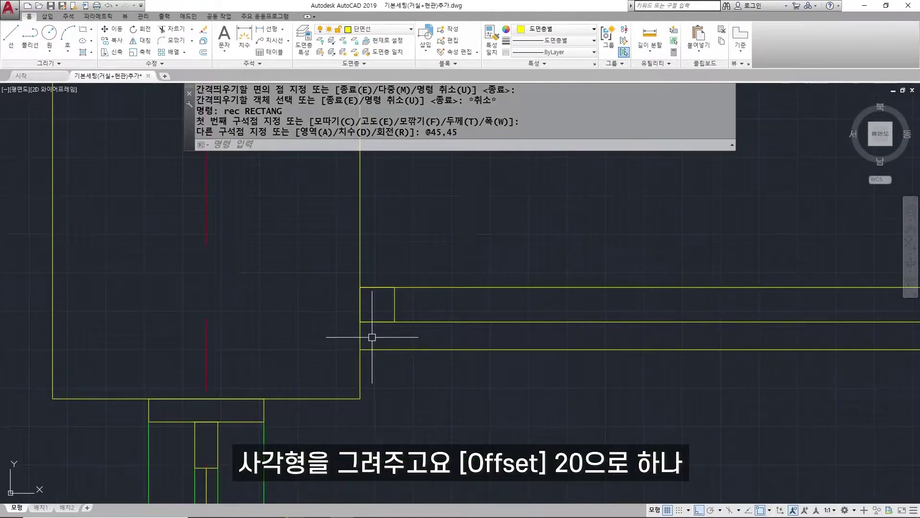
# Step: Offset the exterior wall's inner face line 20 toward the room as a guide
pyautogui.write('o')
pyautogui.press('Return')
pyautogui.write('20')
pyautogui.press('Return')
pyautogui.click(356, 342)
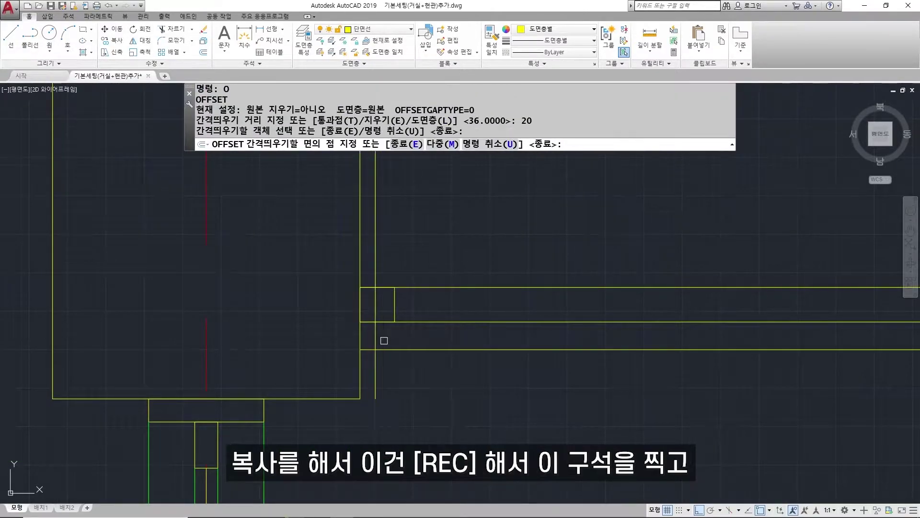
pyautogui.click(384, 341)
pyautogui.press('Escape')
# Step: Draw a 36 by 36 square between the lower two ceiling lines starting at the 20 guide line, and erase that guide
pyautogui.write('rec')
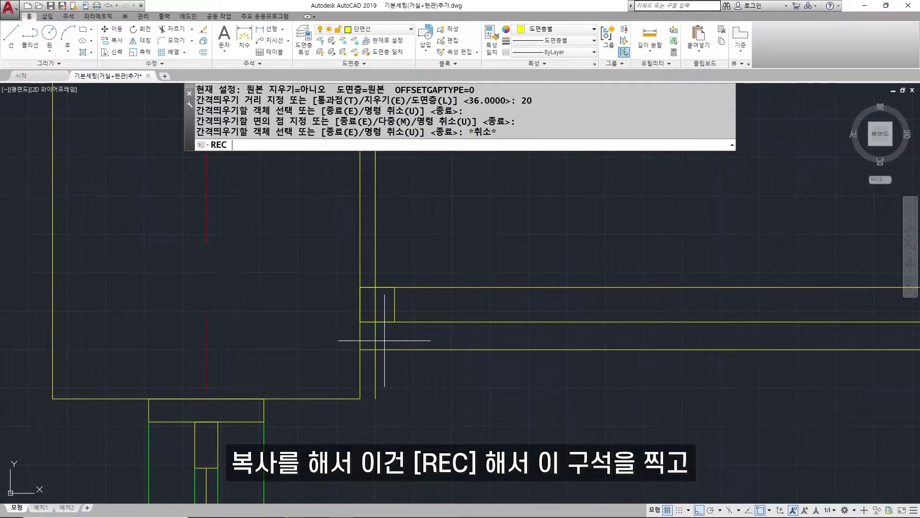
pyautogui.press('Return')
pyautogui.click(394, 322)
pyautogui.write('@36,36')
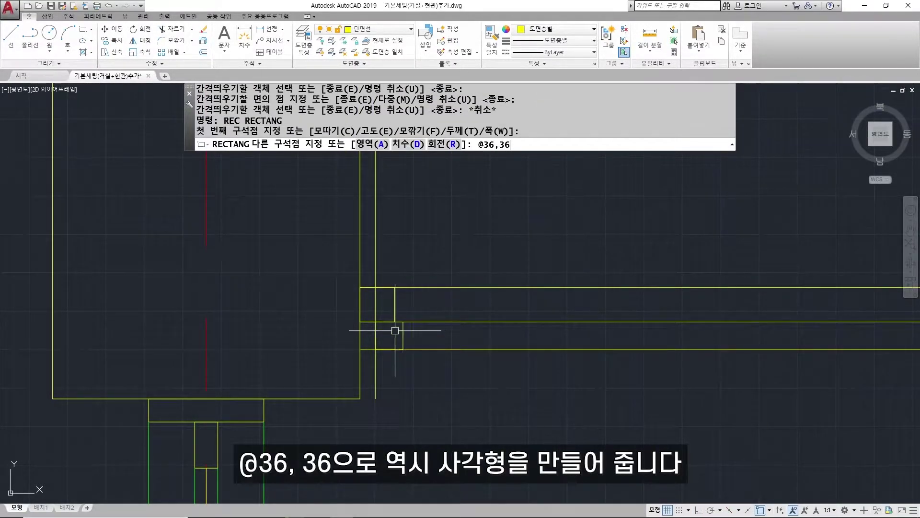
pyautogui.press('Return')
pyautogui.press('Escape')
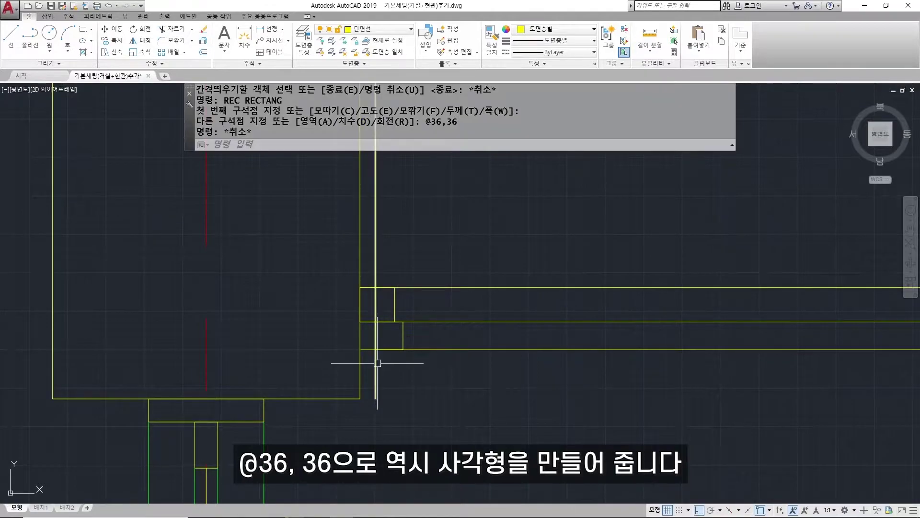
pyautogui.press('Delete')
pyautogui.scroll(-1, 396, 375)
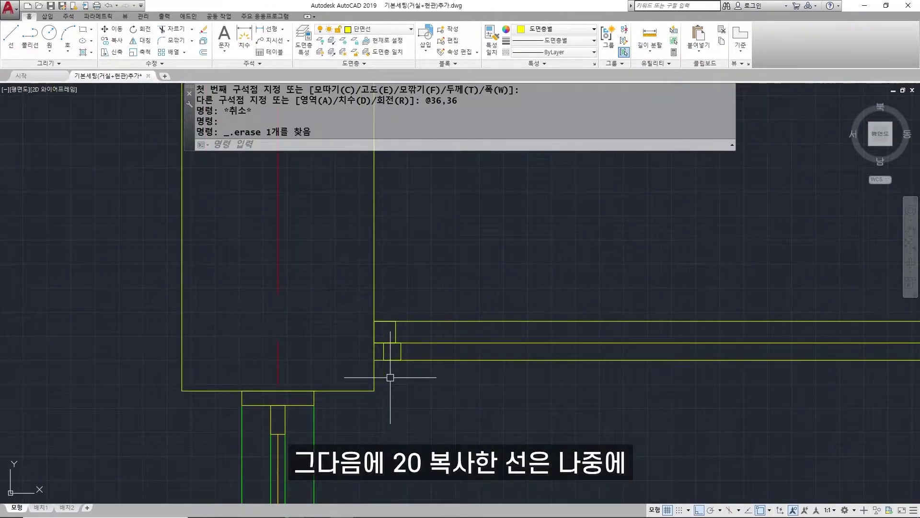
# Step: Draw a diagonal line across the 45 by 45 square from its upper-right to its lower-left corner
pyautogui.scroll(5, 391, 377)
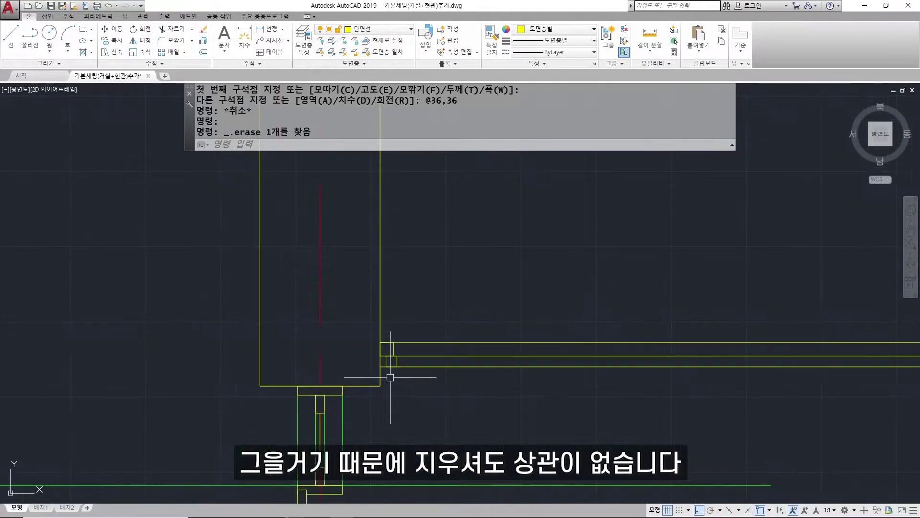
pyautogui.write('l')
pyautogui.press('Return')
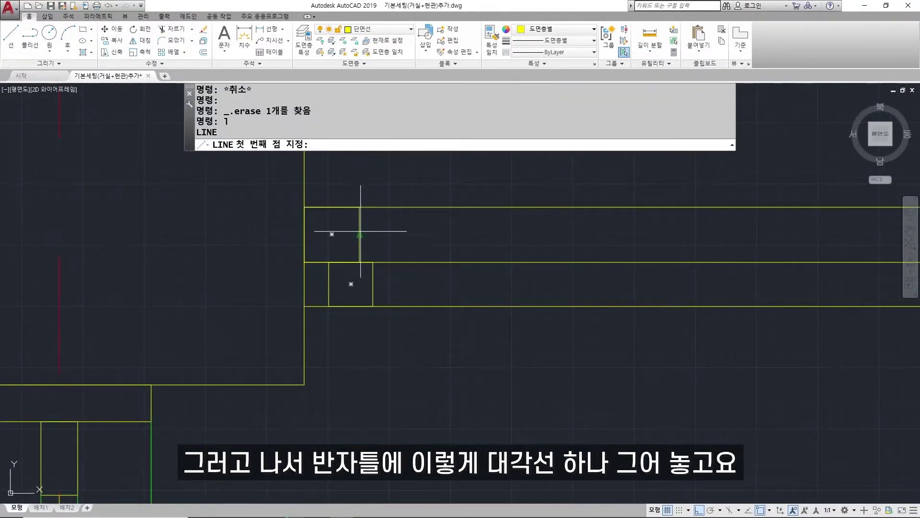
pyautogui.click(359, 208)
pyautogui.click(304, 262)
pyautogui.scroll(-2, 345, 303)
pyautogui.scroll(2, 348, 308)
pyautogui.press('Escape')
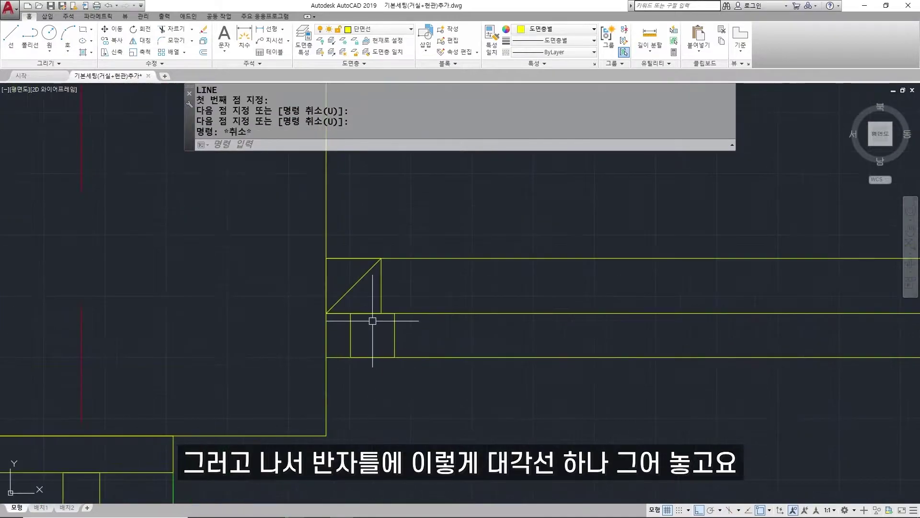
# Step: Move the diagonal line of the 45 by 45 square to the 해칭선 layer
pyautogui.click(366, 273)
pyautogui.click(385, 29)
pyautogui.click(382, 143)
pyautogui.scroll(-4, 422, 315)
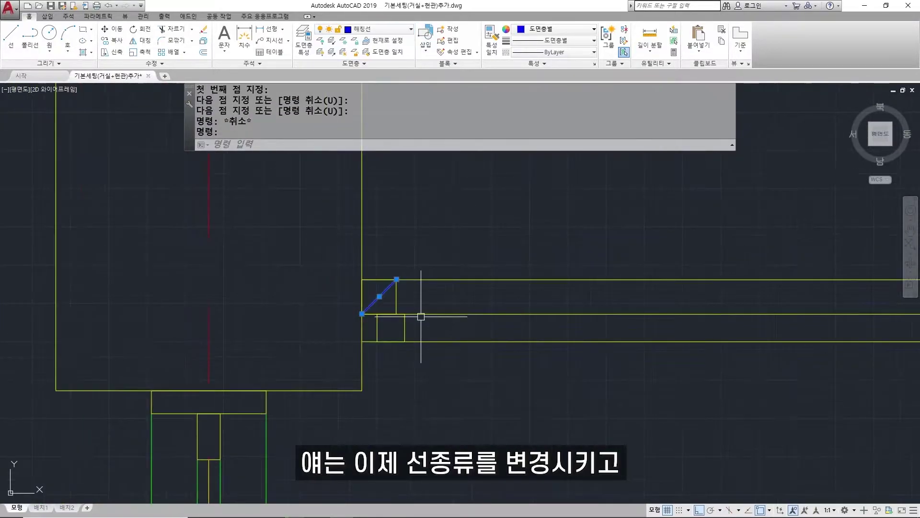
pyautogui.moveTo(454, 331); pyautogui.dragTo(301, 362, button='middle')
pyautogui.scroll(-2, 301, 362)
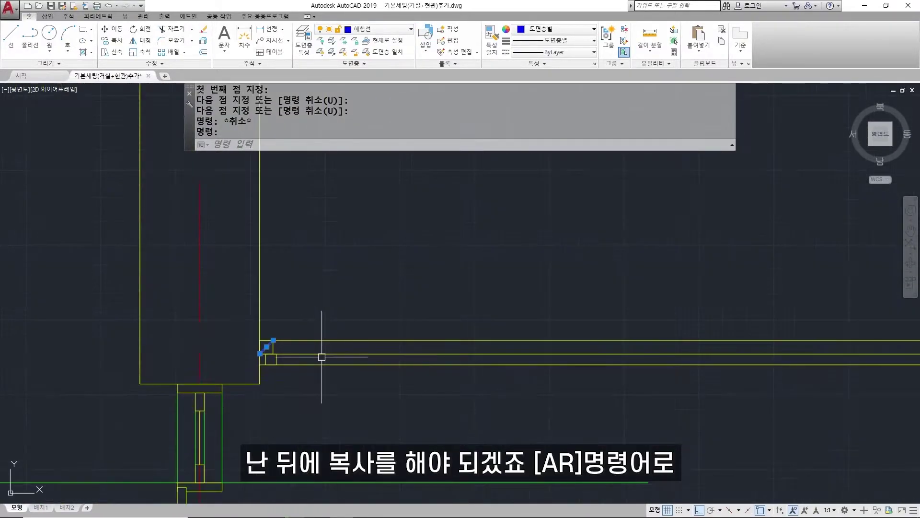
# Step: Create a rectangular array of the 45 by 45 square and its diagonal with 1 row
pyautogui.write('ar')
pyautogui.press('Return')
pyautogui.write('ar')
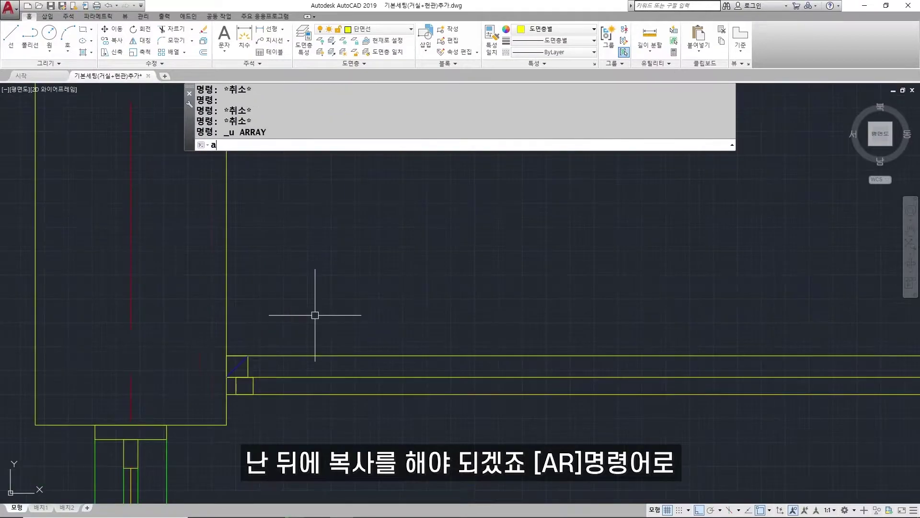
pyautogui.press('Return')
pyautogui.scroll(4, 268, 352)
pyautogui.click(233, 369)
pyautogui.click(197, 379)
pyautogui.press('space')
pyautogui.moveTo(247, 363); pyautogui.dragTo(346, 364, button='middle')
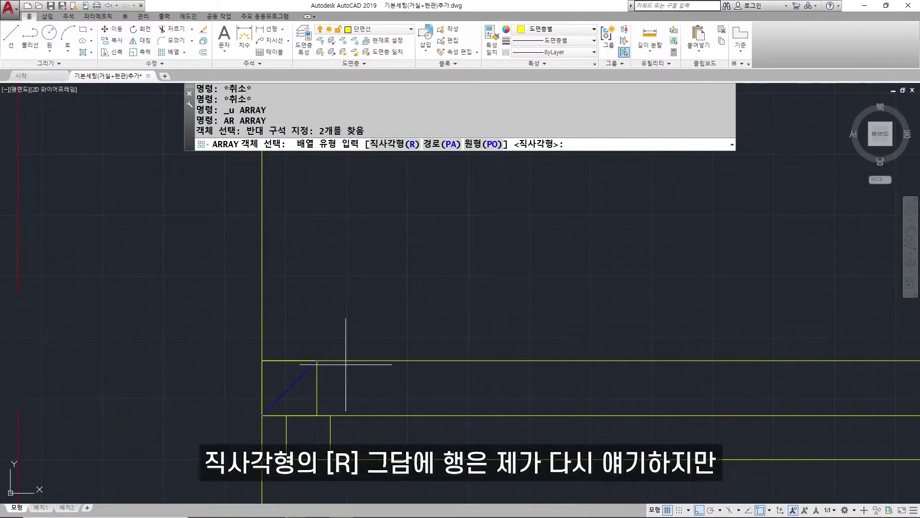
pyautogui.write('r')
pyautogui.press('Return')
pyautogui.scroll(-2, 346, 365)
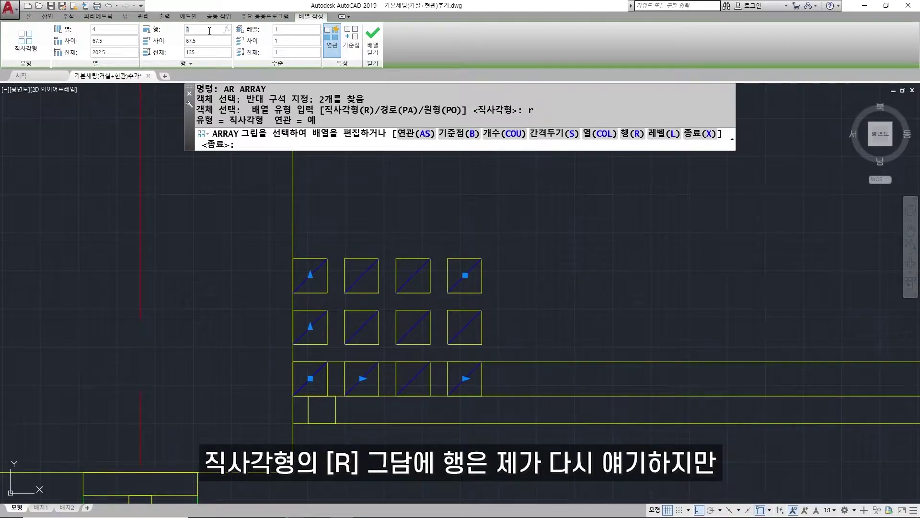
pyautogui.write('1')
pyautogui.press('Return')
# Step: Set the array's column spacing to 450 and its column count to 9, and finish the array
pyautogui.click(171, 32)
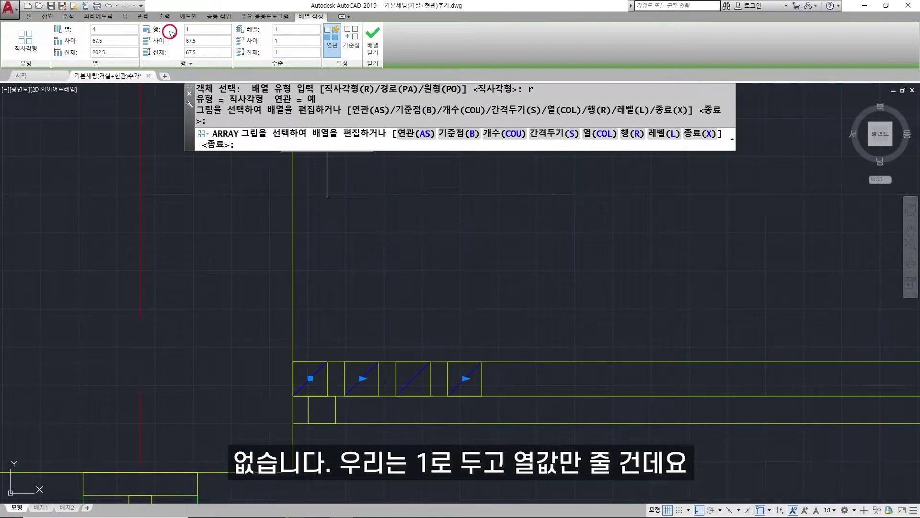
pyautogui.click(122, 41)
pyautogui.scroll(-2, 143, 125)
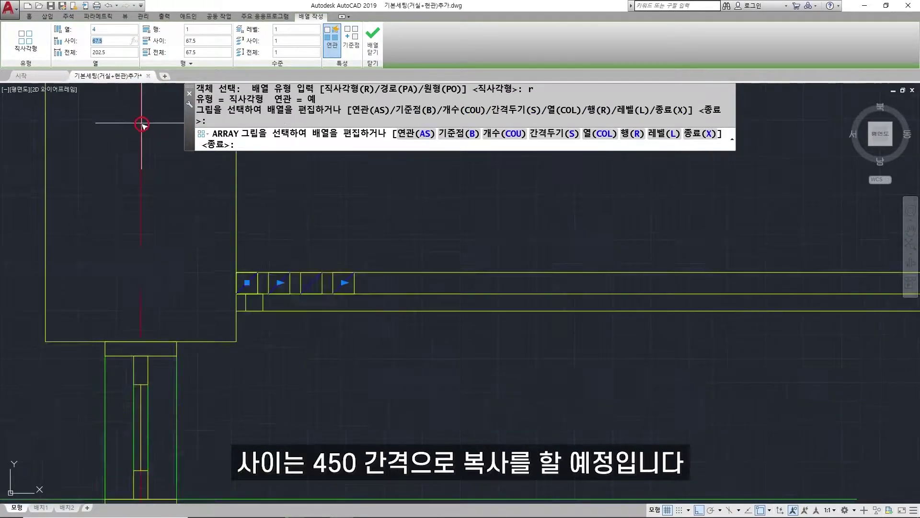
pyautogui.scroll(-2, 142, 125)
pyautogui.write('450')
pyautogui.press('Return')
pyautogui.scroll(-4, 268, 230)
pyautogui.moveTo(246, 225); pyautogui.dragTo(308, 292, button='middle')
pyautogui.click(127, 31)
pyautogui.write('10')
pyautogui.press('Return')
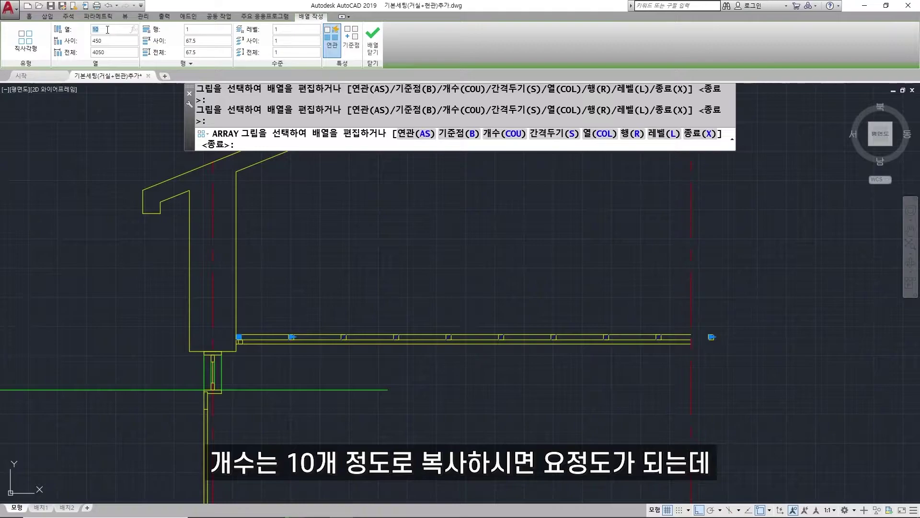
pyautogui.press('Return')
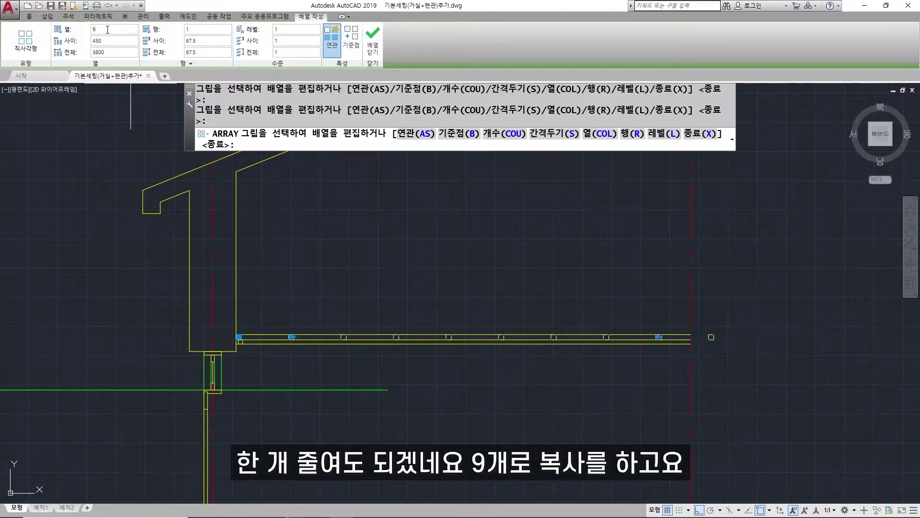
pyautogui.click(373, 38)
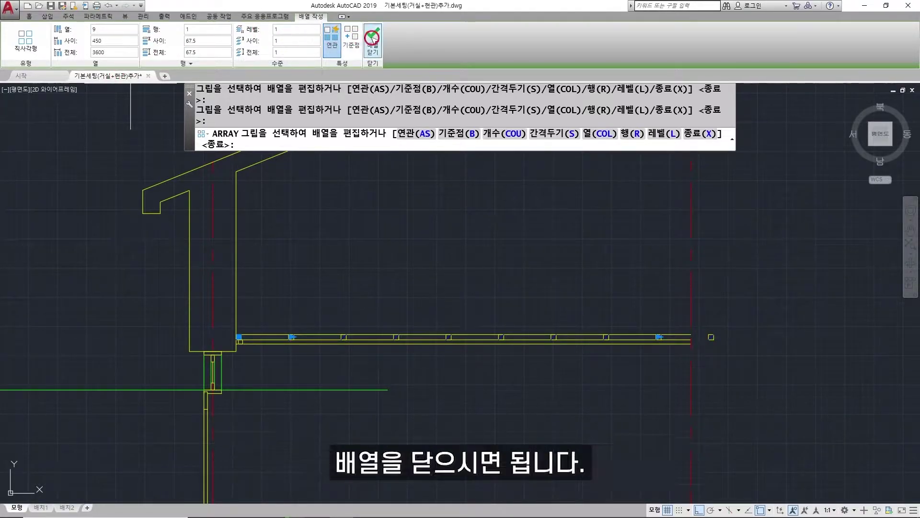
# Step: Explode the array of 45 by 45 ceiling squares
pyautogui.scroll(2, 294, 335)
pyautogui.scroll(2, 293, 336)
pyautogui.click(292, 333)
pyautogui.write('x')
pyautogui.press('Return')
pyautogui.click(294, 340)
pyautogui.press('Return')
pyautogui.scroll(-3, 288, 319)
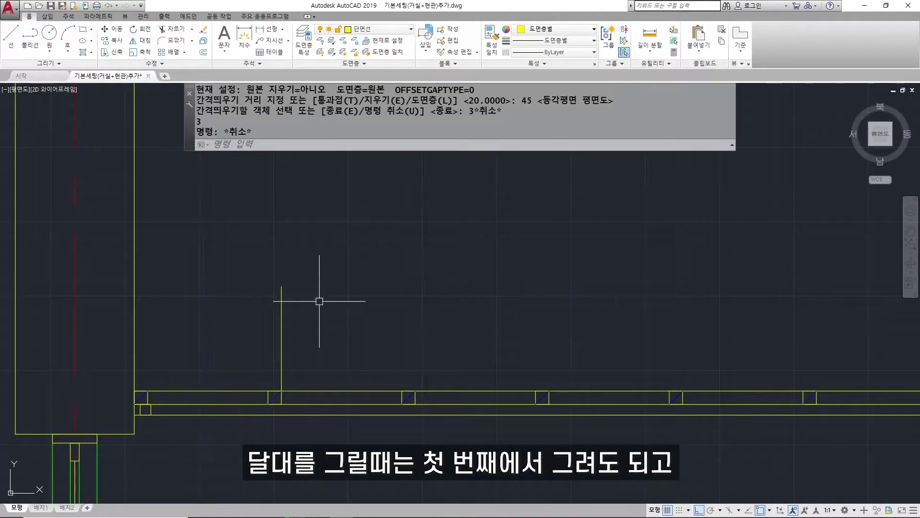
# Step: Offset the vertical hanger line beside the second ceiling square 45 to the right
pyautogui.write('o')
pyautogui.press('Return')
pyautogui.write('45')
pyautogui.press('Return')
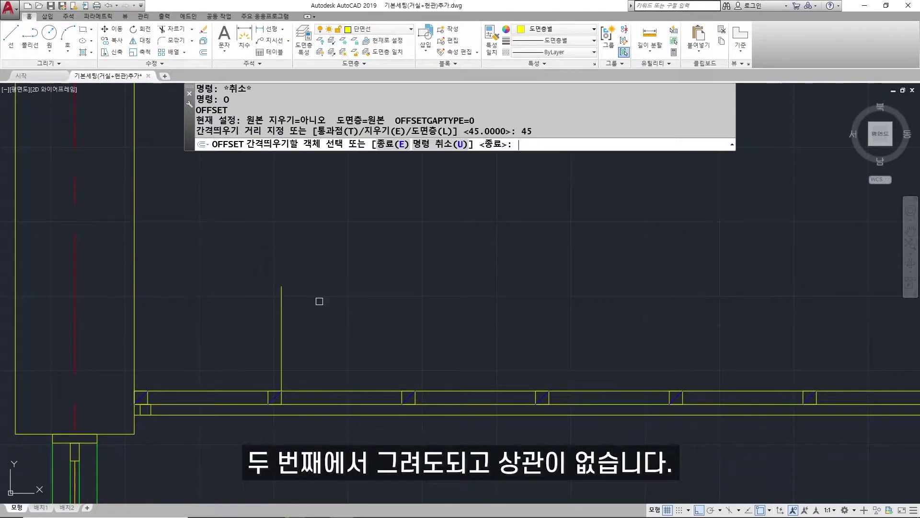
pyautogui.click(281, 314)
pyautogui.click(294, 316)
pyautogui.press('Escape')
# Step: Extend the offset hanger line down to the middle ceiling line
pyautogui.write('ex')
pyautogui.press('Return')
pyautogui.press('Return')
pyautogui.click(294, 379)
pyautogui.press('Escape')
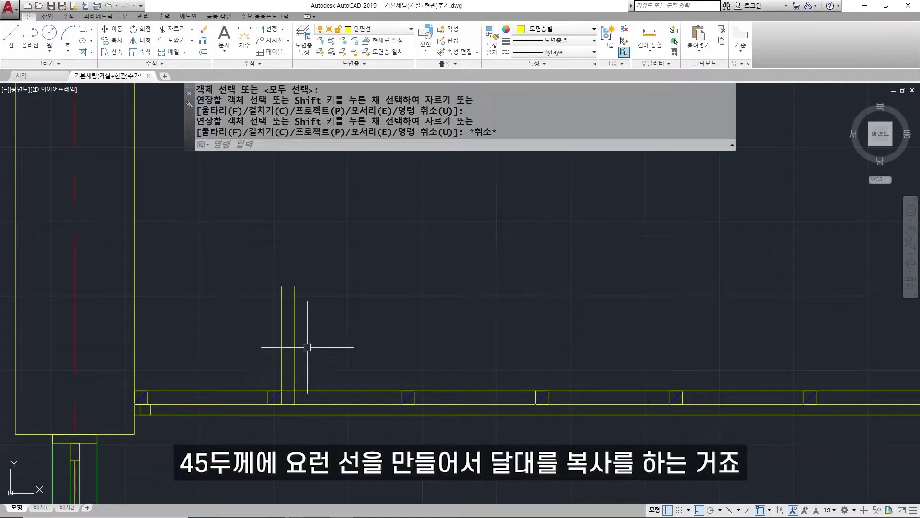
# Step: Create a rectangular array of the two vertical hanger lines with 1 row
pyautogui.scroll(-1, 308, 347)
pyautogui.scroll(-2, 318, 327)
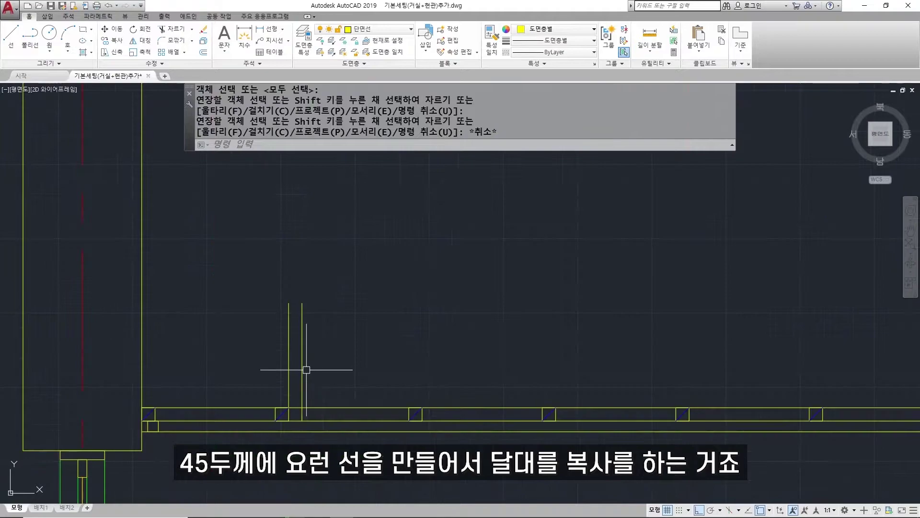
pyautogui.scroll(-2, 312, 403)
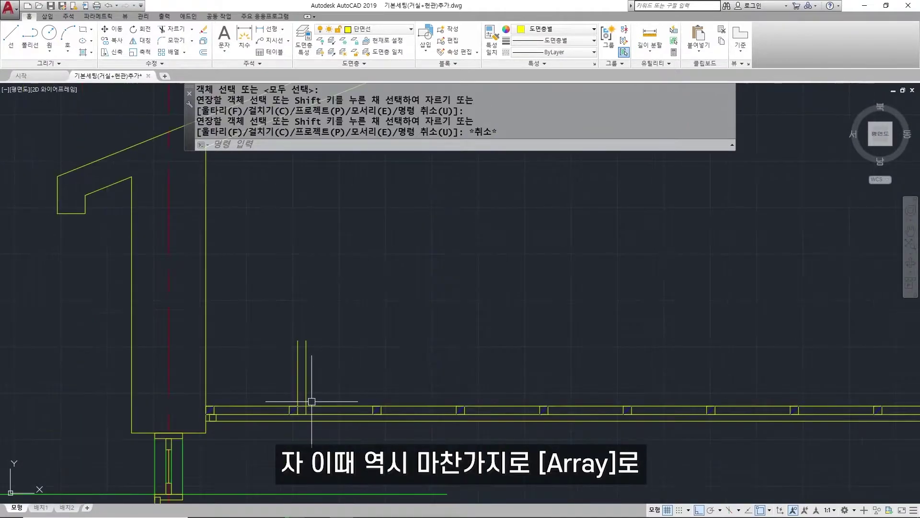
pyautogui.write('ar')
pyautogui.press('space')
pyautogui.click(321, 379)
pyautogui.click(289, 344)
pyautogui.press('space')
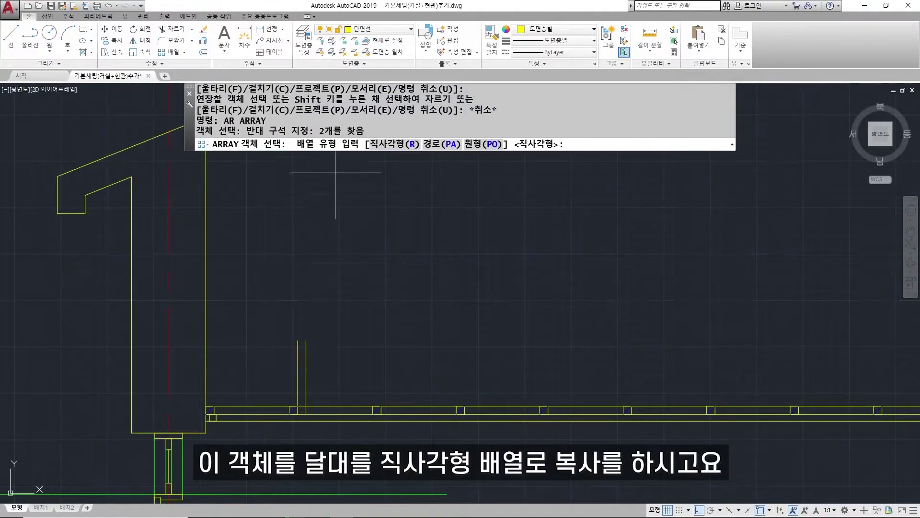
pyautogui.write('r')
pyautogui.press('space')
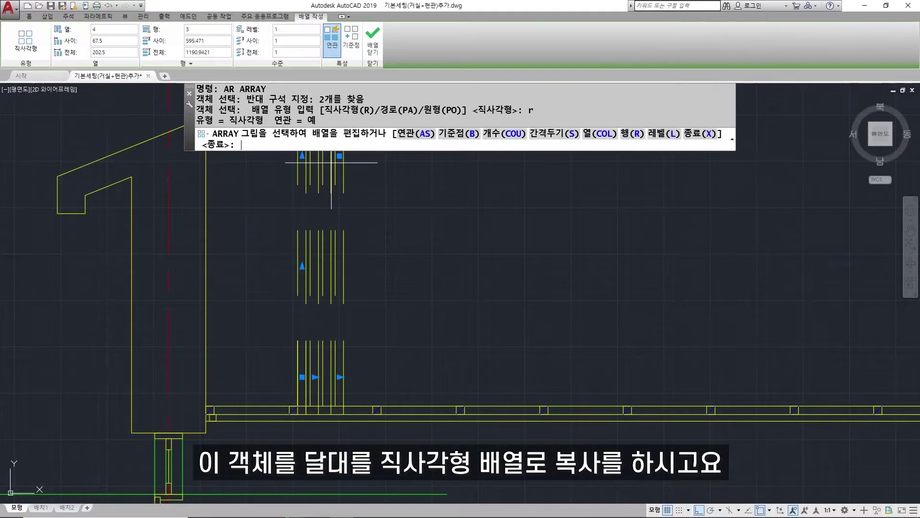
pyautogui.click(169, 33)
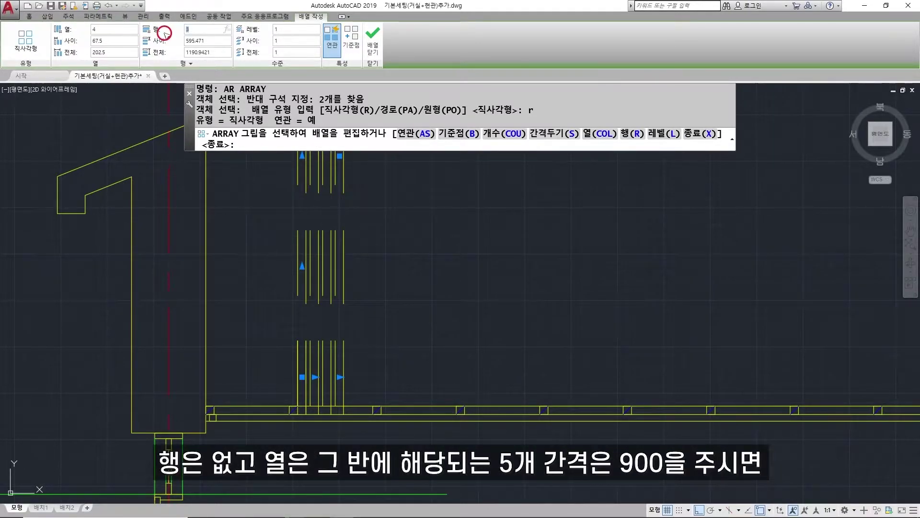
pyautogui.write('1')
pyautogui.press('Return')
# Step: Set the hanger array to 4 columns spaced 900 apart, and finish the array
pyautogui.click(123, 31)
pyautogui.press('Return')
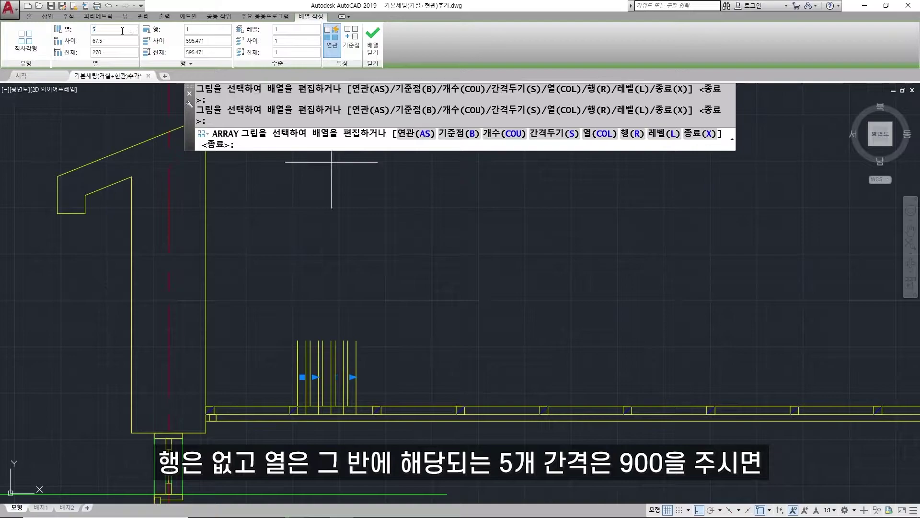
pyautogui.click(112, 44)
pyautogui.write('900')
pyautogui.press('Return')
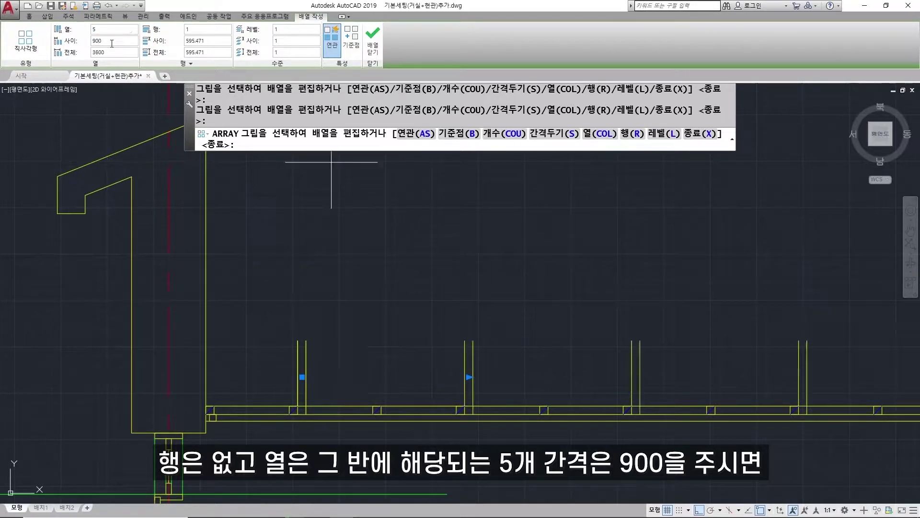
pyautogui.scroll(-2, 396, 249)
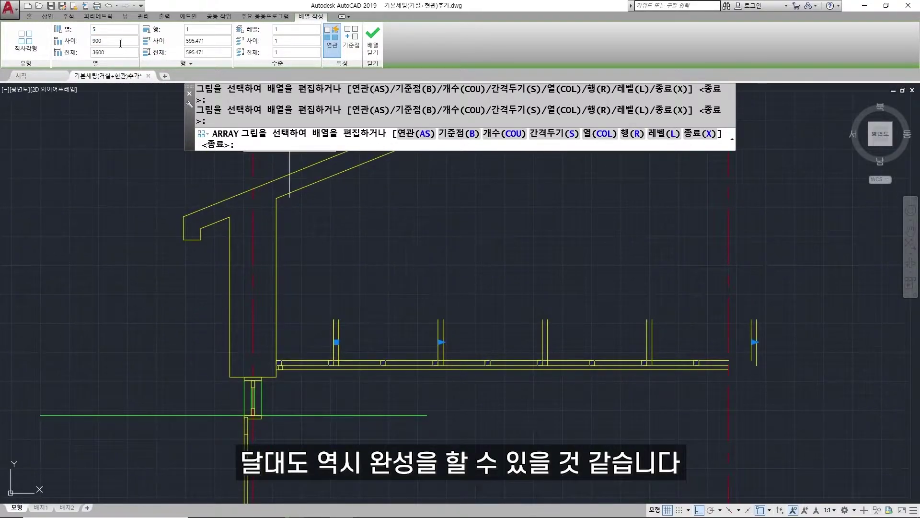
pyautogui.write('4')
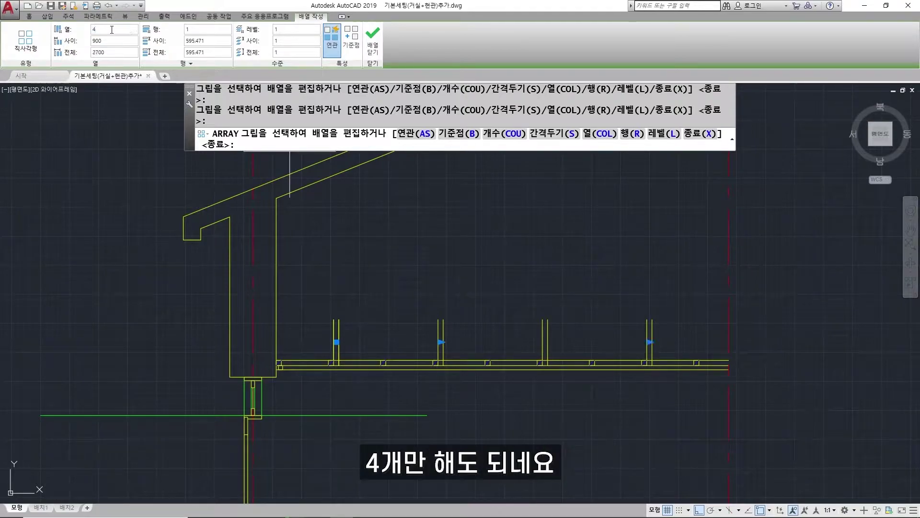
pyautogui.click(333, 41)
pyautogui.click(372, 43)
# Step: Explode the array of hanger lines
pyautogui.write('x')
pyautogui.press('Return')
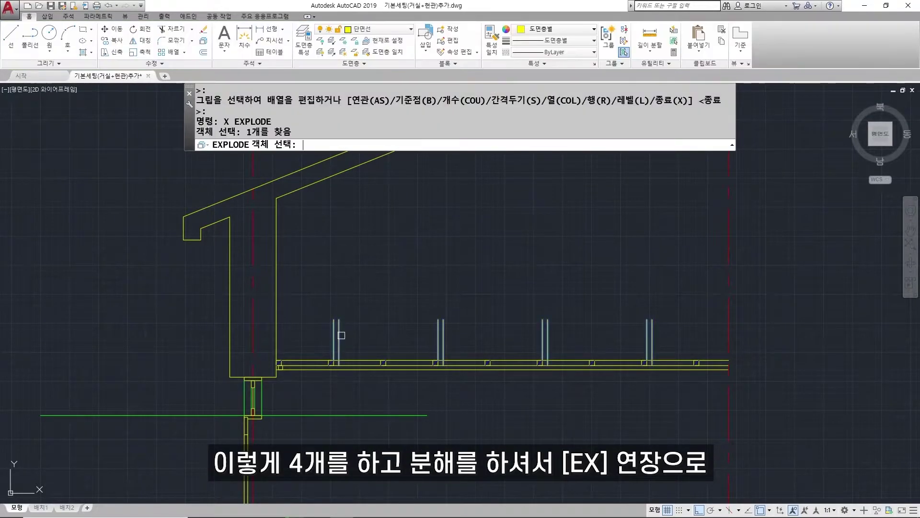
# Step: Extend all four pairs of hanger lines up to the underside of the sloped roof slab
pyautogui.write('ex')
pyautogui.press('Return')
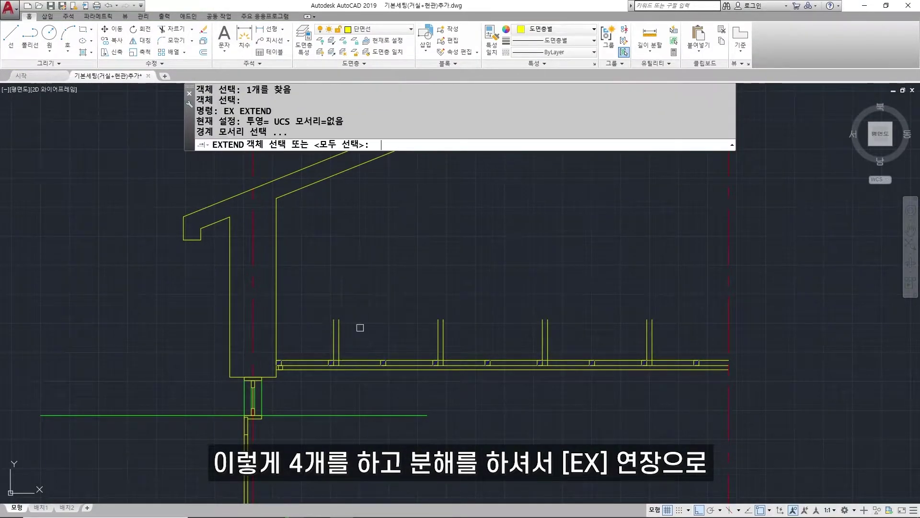
pyautogui.press('Return')
pyautogui.scroll(-2, 528, 385)
pyautogui.click(620, 351)
pyautogui.click(391, 335)
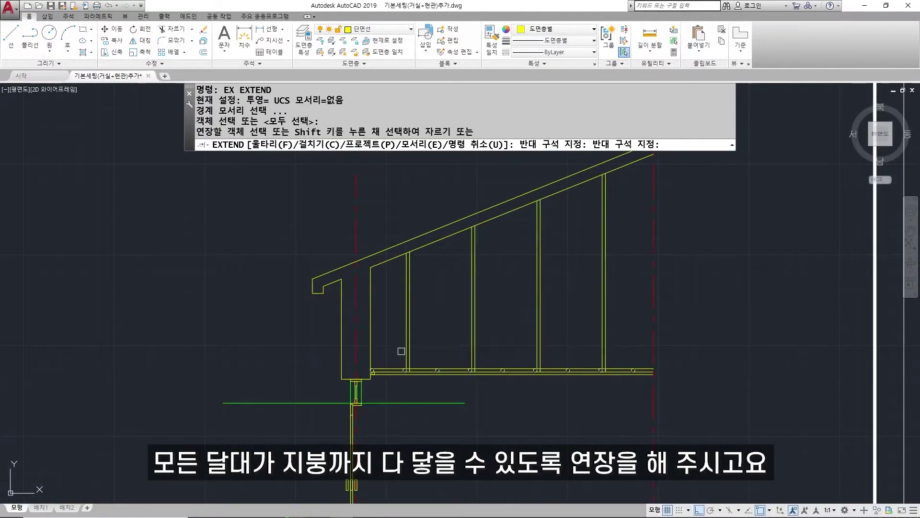
pyautogui.press('Return')
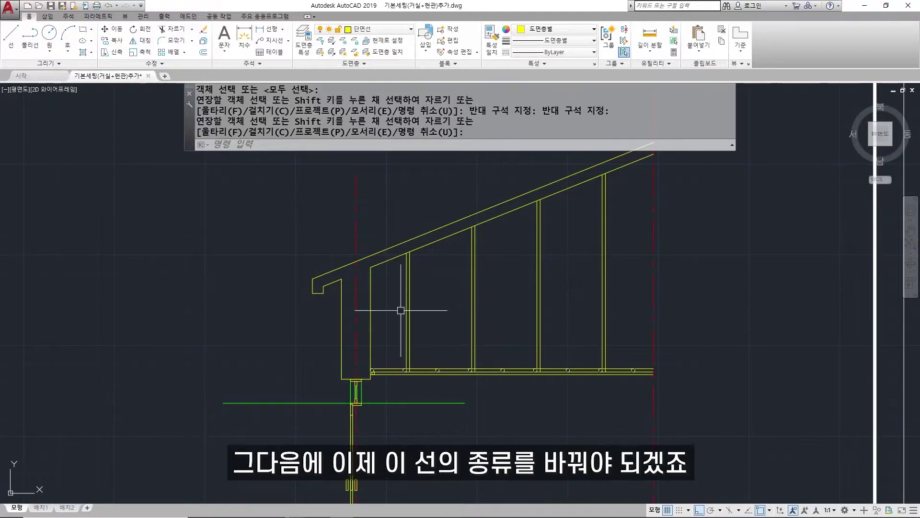
# Step: Move the first hanger's two lines and the ceiling's upper and lower lines to the elevation line layer
pyautogui.scroll(4, 455, 374)
pyautogui.click(447, 363)
pyautogui.click(451, 350)
pyautogui.click(392, 313)
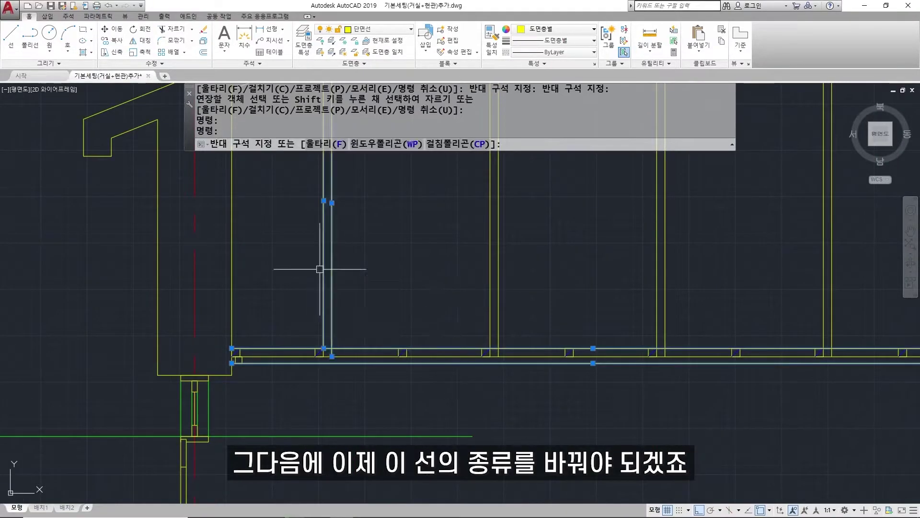
pyautogui.click(319, 267)
pyautogui.click(354, 28)
pyautogui.click(366, 91)
pyautogui.press('Escape')
# Step: Match the properties of the first hanger onto the three remaining hanger pairs
pyautogui.write('m')
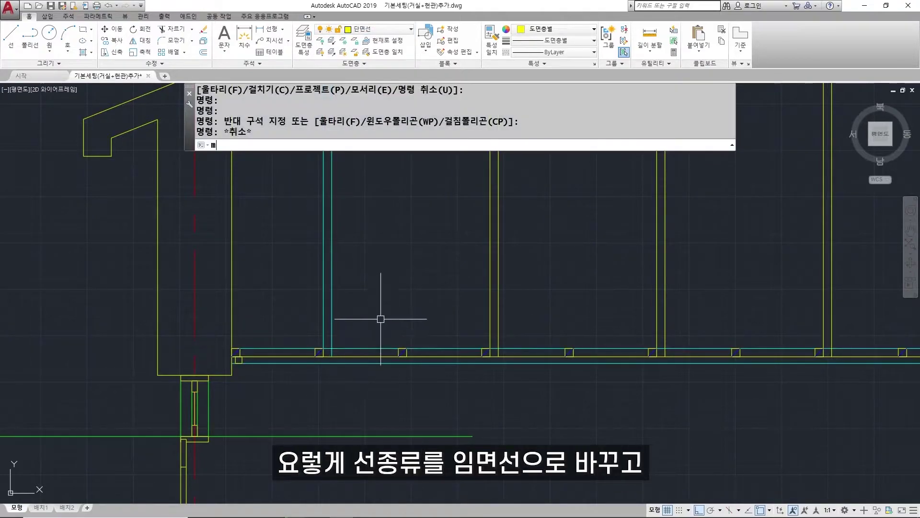
pyautogui.write('a')
pyautogui.press('Return')
pyautogui.click(331, 287)
pyautogui.scroll(-4, 354, 286)
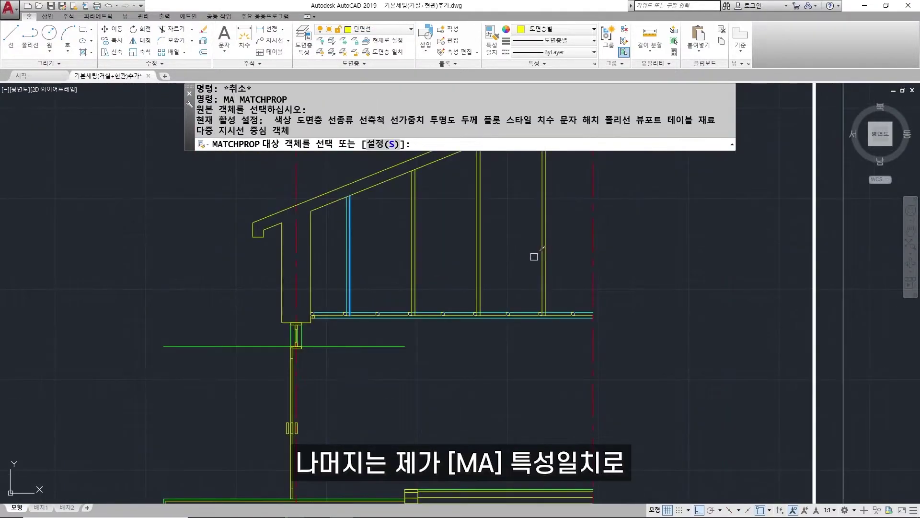
pyautogui.click(369, 259)
pyautogui.moveTo(403, 261); pyautogui.dragTo(377, 307, button='middle')
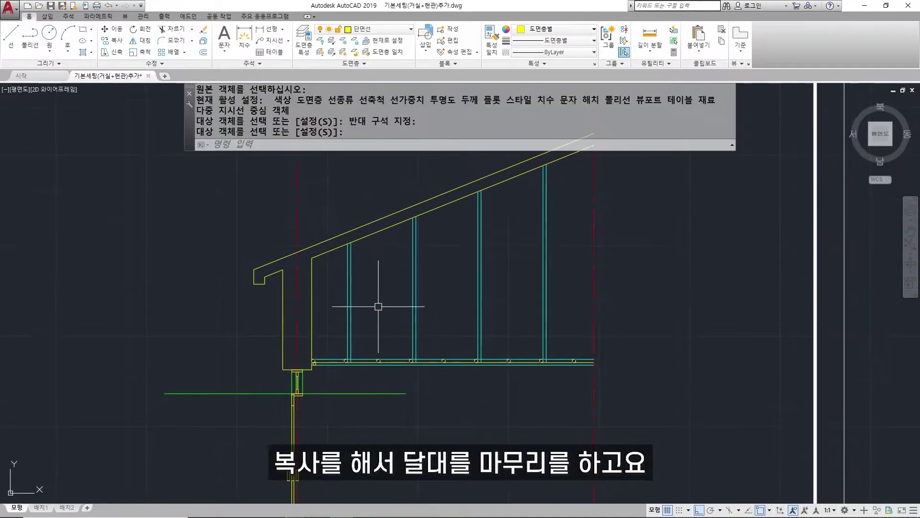
pyautogui.press('Escape')
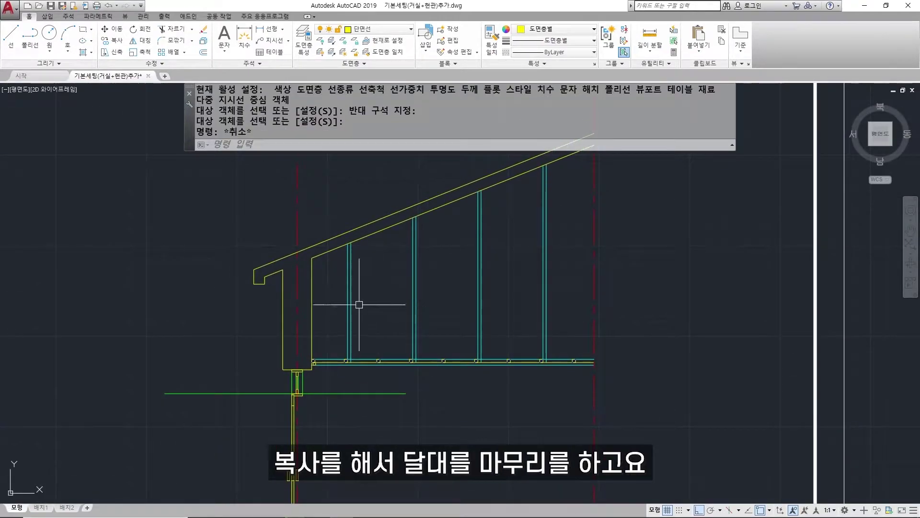
# Step: Offset the inner wall line and the roof slab's lower line inward by 90
pyautogui.write('o')
pyautogui.press('Return')
pyautogui.write('90')
pyautogui.press('Return')
pyautogui.click(312, 280)
pyautogui.click(324, 275)
pyautogui.click(328, 253)
pyautogui.click(330, 269)
pyautogui.press('Escape')
# Step: Join the offset wall line and offset roof line into a sharp corner with a zero-radius fillet
pyautogui.write('f')
pyautogui.press('Return')
pyautogui.click(317, 271)
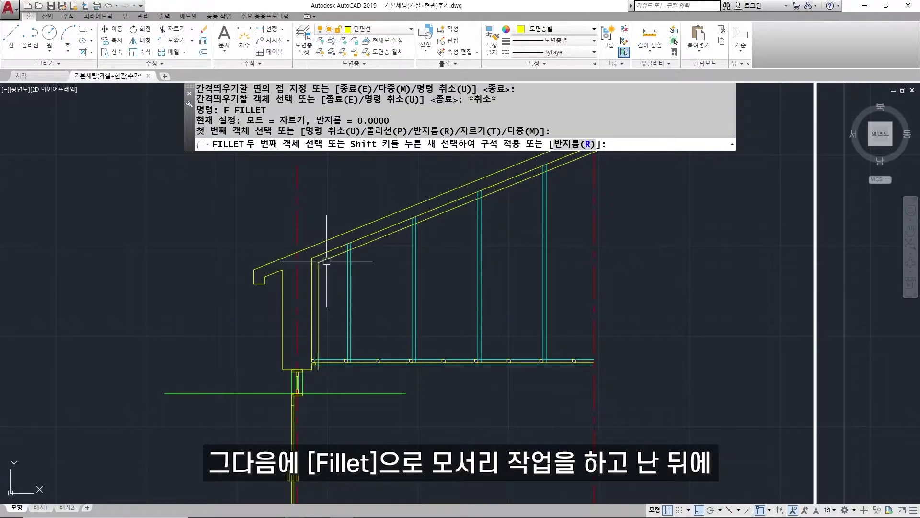
pyautogui.click(330, 257)
pyautogui.press('Escape')
# Step: Trim the vertical offset line at the ceiling's upper line and erase the leftover piece below
pyautogui.scroll(5, 323, 318)
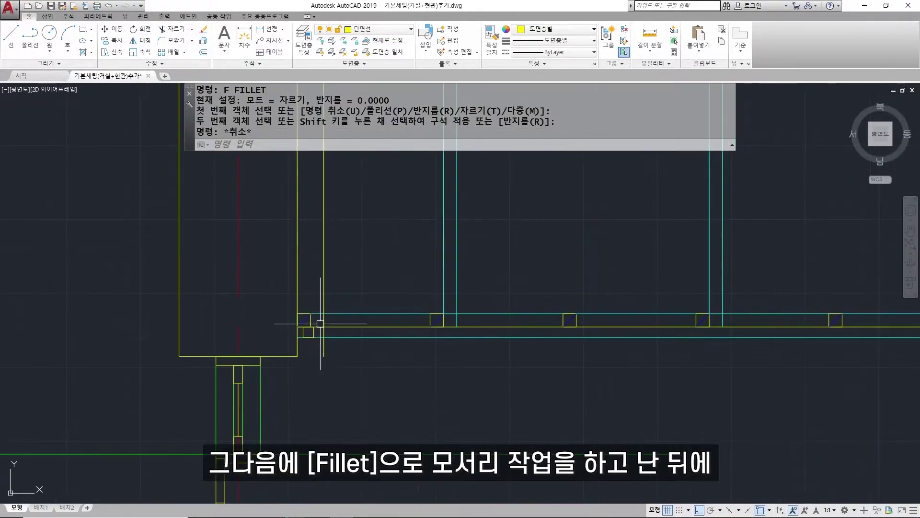
pyautogui.write('tr')
pyautogui.press('Return')
pyautogui.click(323, 321)
pyautogui.press('Escape')
pyautogui.click(324, 356)
pyautogui.press('Delete')
pyautogui.scroll(-5, 335, 296)
pyautogui.moveTo(345, 233); pyautogui.dragTo(322, 340, button='middle')
pyautogui.scroll(-2, 322, 340)
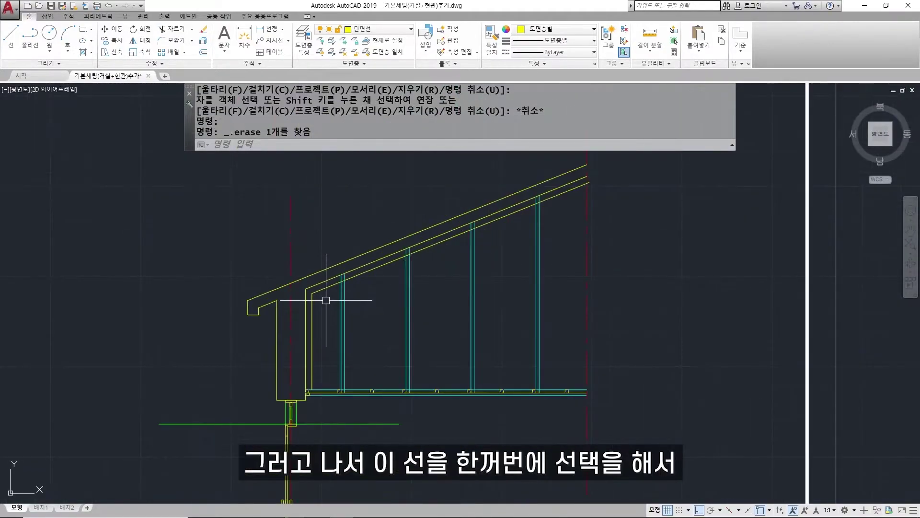
# Step: Assign the two offset lines to the 해칭선 layer with the BATTING linetype
pyautogui.click(323, 302)
pyautogui.click(311, 291)
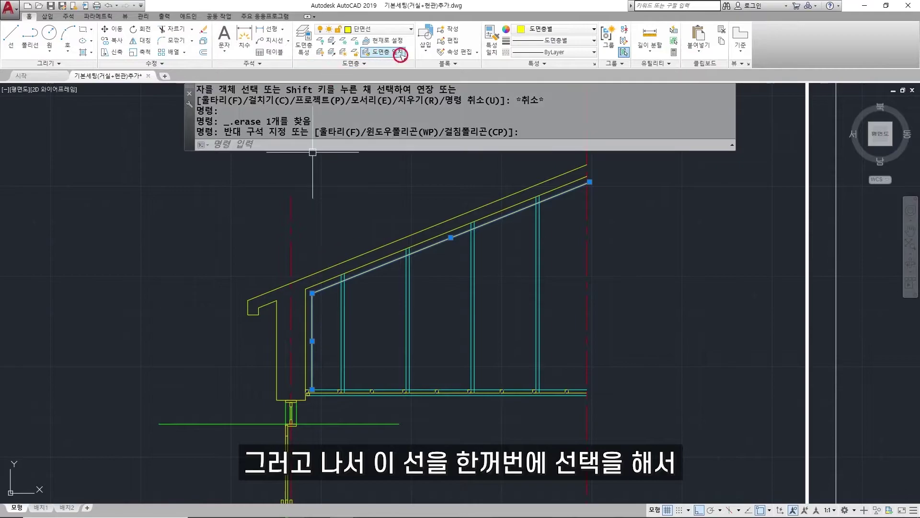
pyautogui.click(394, 30)
pyautogui.click(366, 144)
pyautogui.click(553, 52)
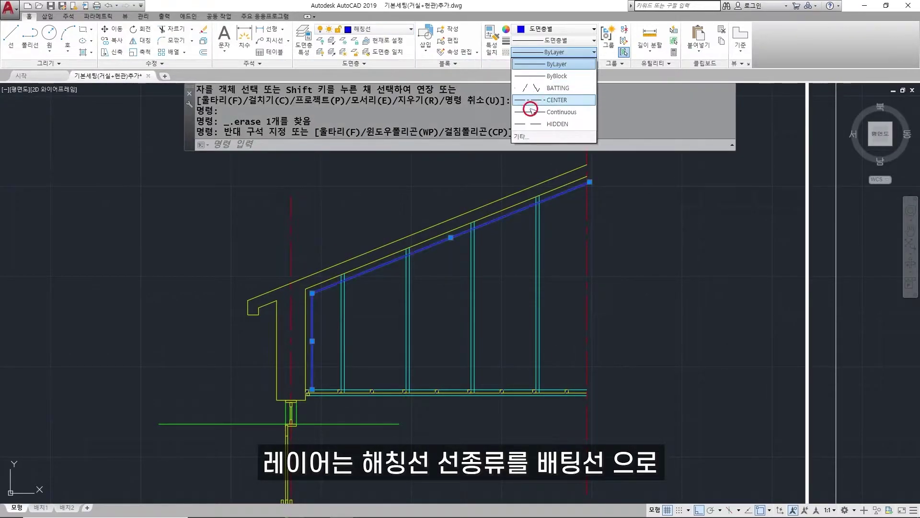
pyautogui.click(556, 88)
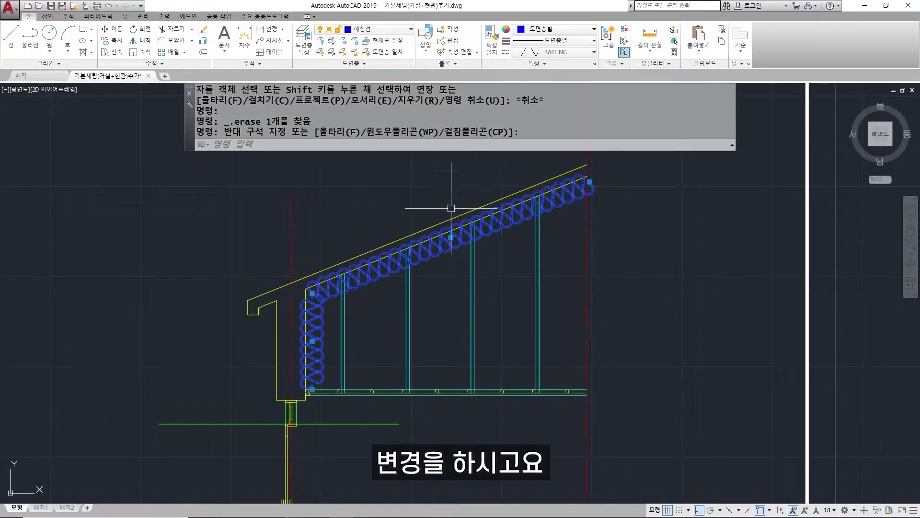
# Step: Set the linetype scale of the two insulation lines to 0.6
pyautogui.rightClick(437, 251)
pyautogui.click(197, 130)
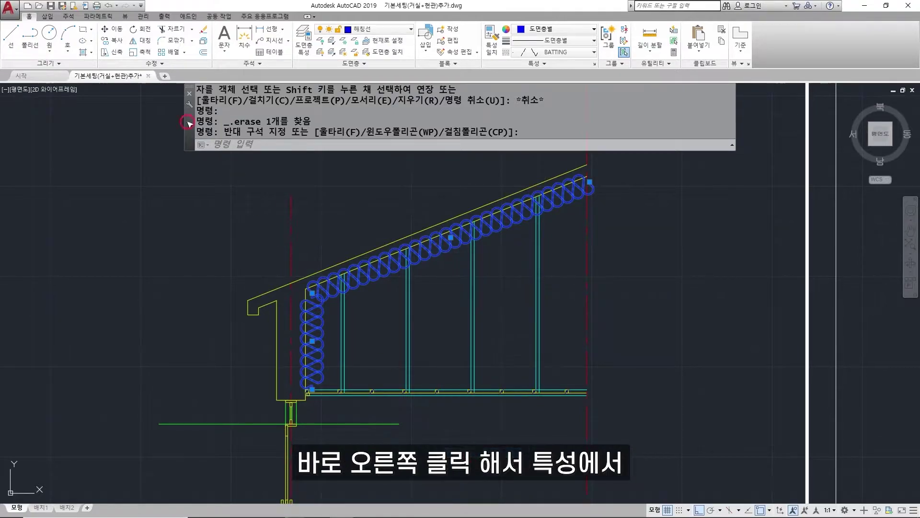
pyautogui.click(145, 196)
pyautogui.click(153, 191)
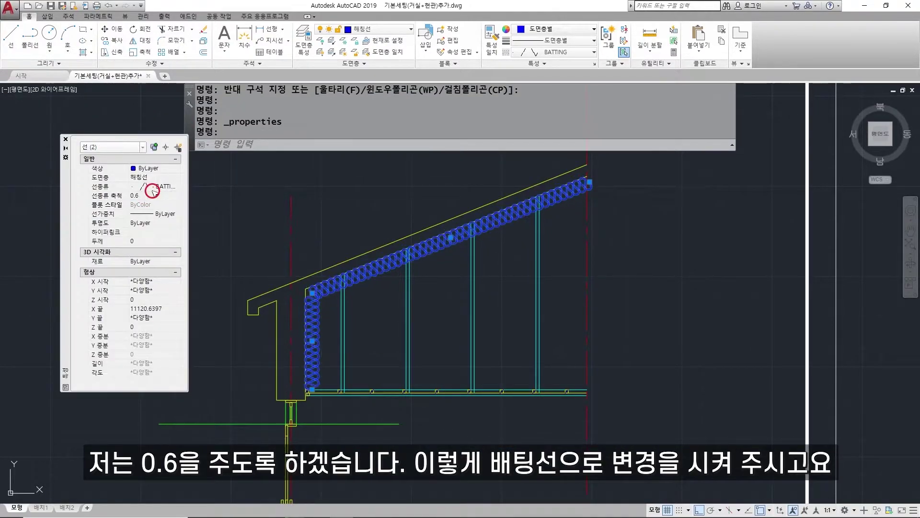
pyautogui.click(66, 139)
pyautogui.scroll(4, 335, 290)
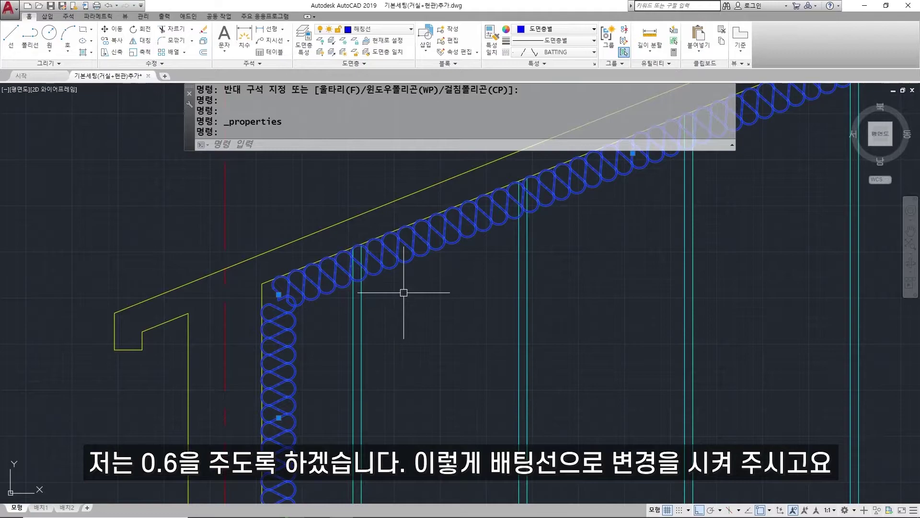
pyautogui.scroll(-2, 403, 288)
pyautogui.scroll(2, 398, 280)
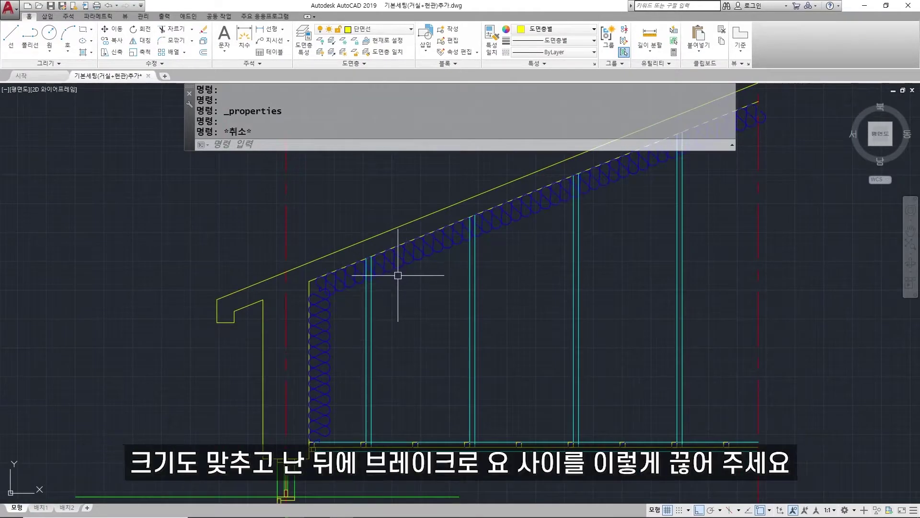
pyautogui.press('Escape')
# Step: Break the sloped insulation line around the first two hangers from the wall
pyautogui.write('br')
pyautogui.press('Return')
pyautogui.scroll(2, 350, 254)
pyautogui.click(309, 272)
pyautogui.click(309, 273)
pyautogui.scroll(-4, 382, 264)
pyautogui.moveTo(390, 259); pyautogui.dragTo(341, 305, button='middle')
pyautogui.press('space')
pyautogui.click(468, 247)
pyautogui.click(495, 236)
# Step: Break the sloped insulation line around the third and fourth hangers from the wall
pyautogui.moveTo(635, 181); pyautogui.dragTo(497, 263, button='middle')
pyautogui.press('space')
pyautogui.click(494, 263)
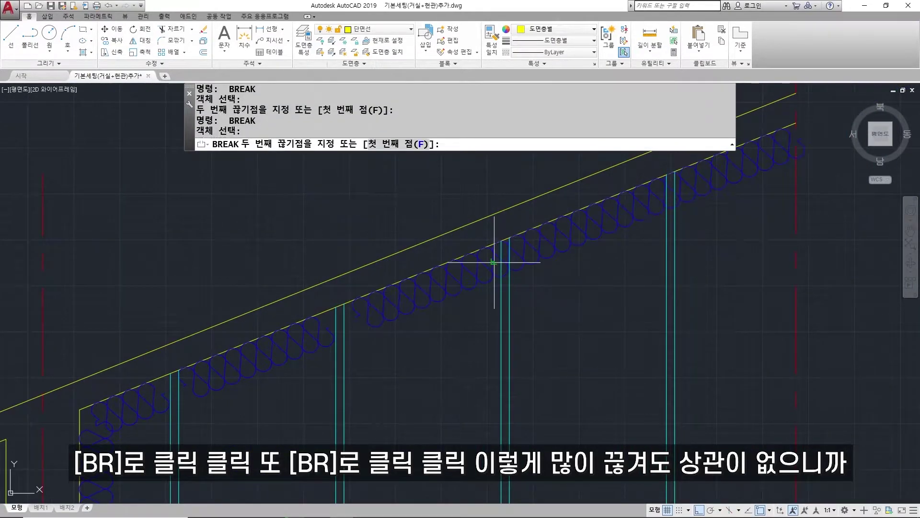
pyautogui.click(522, 252)
pyautogui.moveTo(568, 247); pyautogui.dragTo(477, 308, button='middle')
pyautogui.press('space')
pyautogui.click(538, 247)
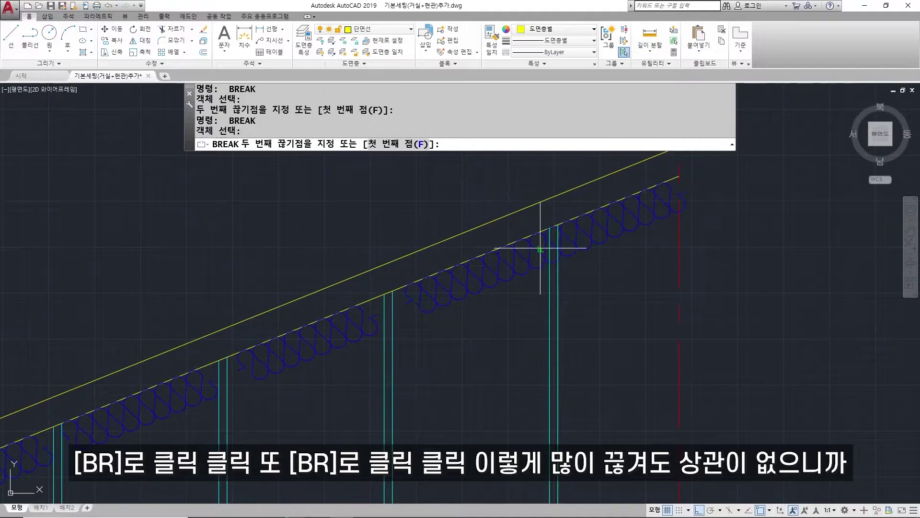
pyautogui.press('Escape')
pyautogui.scroll(-4, 460, 323)
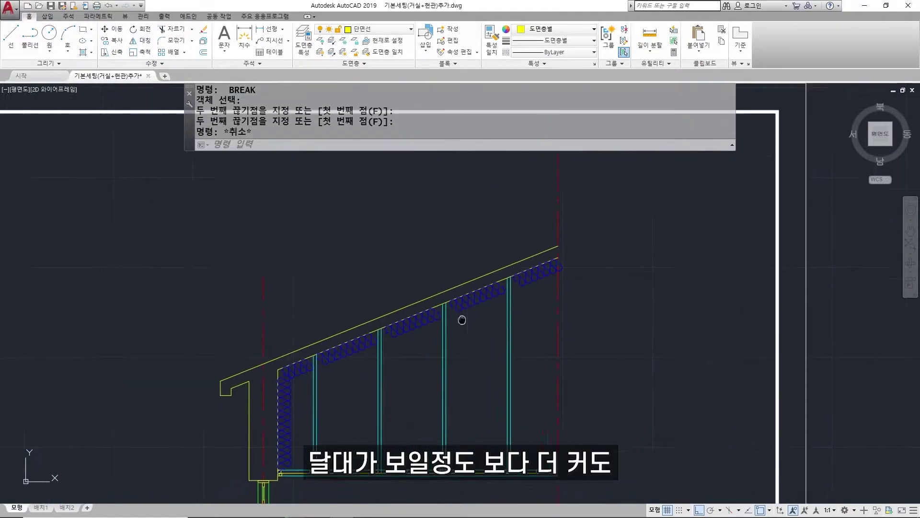
pyautogui.moveTo(436, 338); pyautogui.dragTo(460, 306, button='middle')
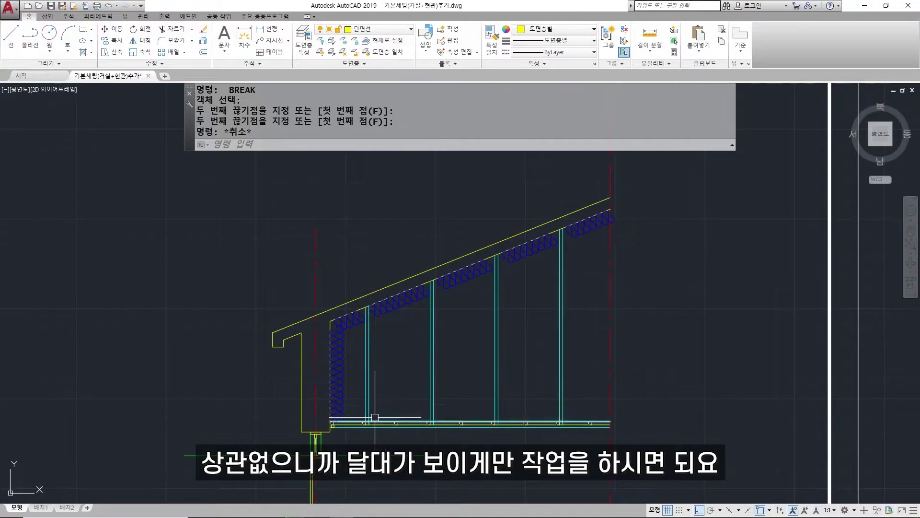
# Step: Copy the square framing member with its diagonal from the ceiling's wall corner to the first hanger's top at the slab underside
pyautogui.scroll(8, 374, 418)
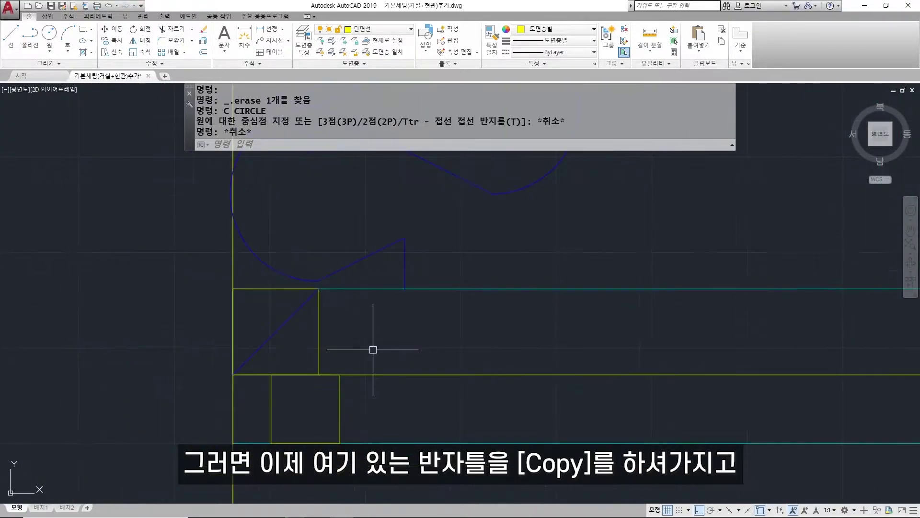
pyautogui.write('co')
pyautogui.press('Return')
pyautogui.click(367, 351)
pyautogui.click(279, 308)
pyautogui.scroll(-5, 297, 312)
pyautogui.press('Return')
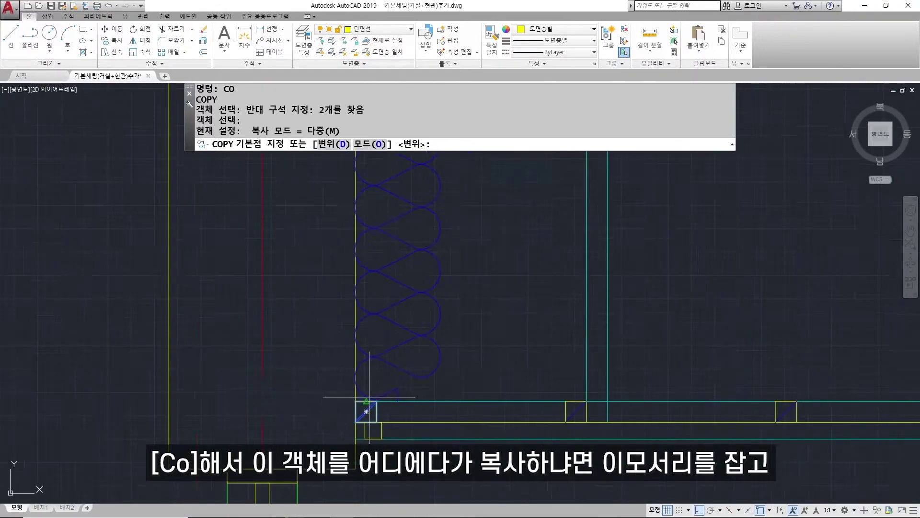
pyautogui.click(355, 401)
pyautogui.scroll(-5, 507, 181)
pyautogui.moveTo(508, 181); pyautogui.dragTo(411, 400, button='middle')
pyautogui.scroll(2, 411, 400)
pyautogui.scroll(5, 458, 184)
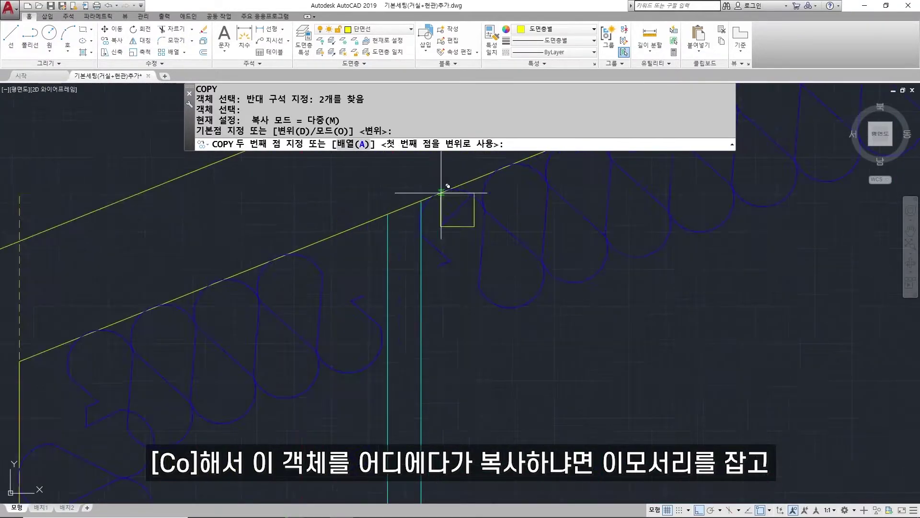
pyautogui.click(421, 200)
pyautogui.press('Escape')
# Step: Draw a horizontal and a vertical line through the side midpoints of the copied square to form a cross
pyautogui.scroll(4, 462, 268)
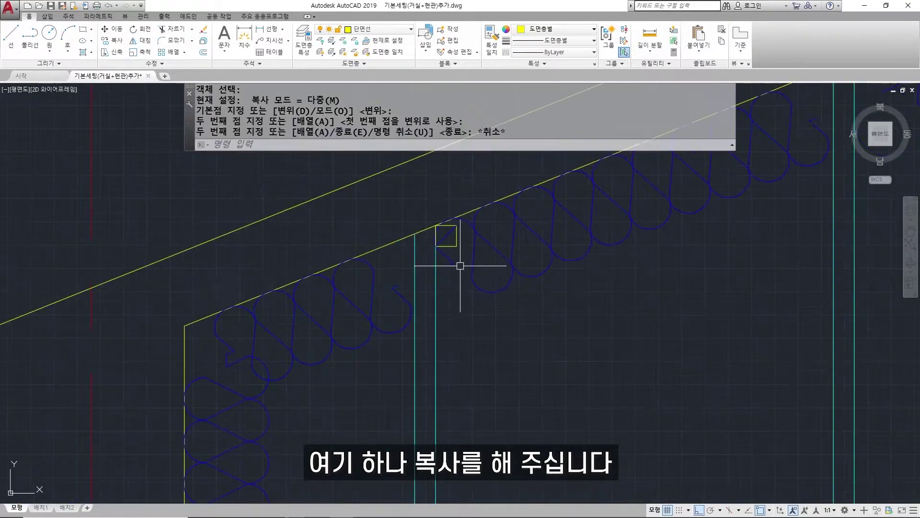
pyautogui.write('L')
pyautogui.press('Return')
pyautogui.click(359, 278)
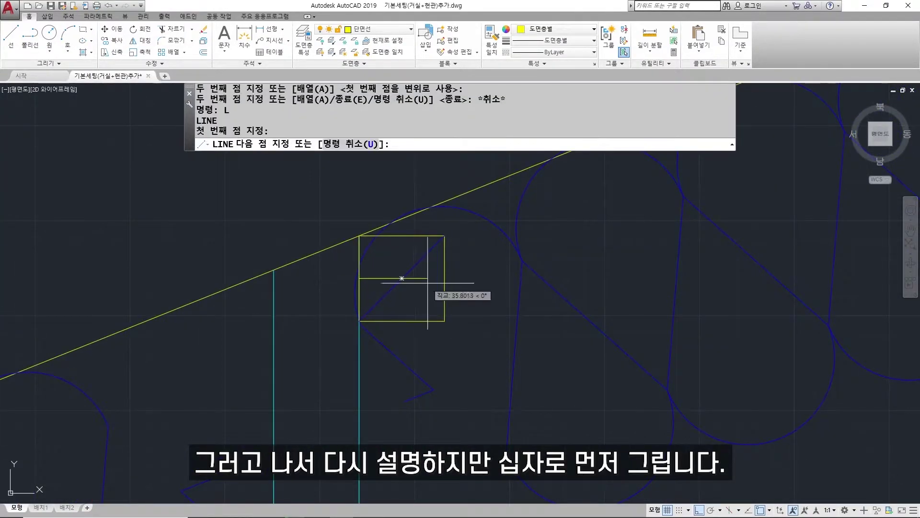
pyautogui.click(444, 278)
pyautogui.press('Return')
pyautogui.press('Return')
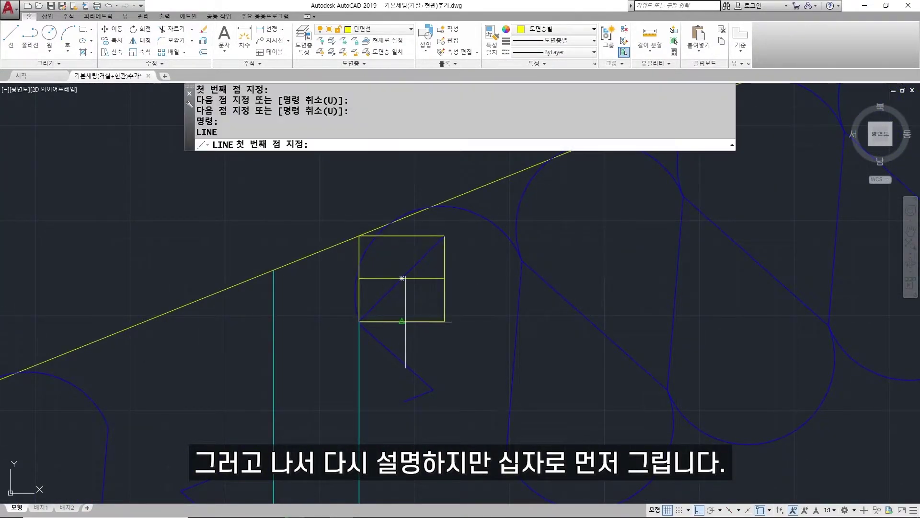
pyautogui.click(401, 321)
pyautogui.click(402, 236)
pyautogui.press('Return')
# Step: Lengthen every end of the cross lines by 20, and the vertical line's upper end by another 20
pyautogui.write('l')
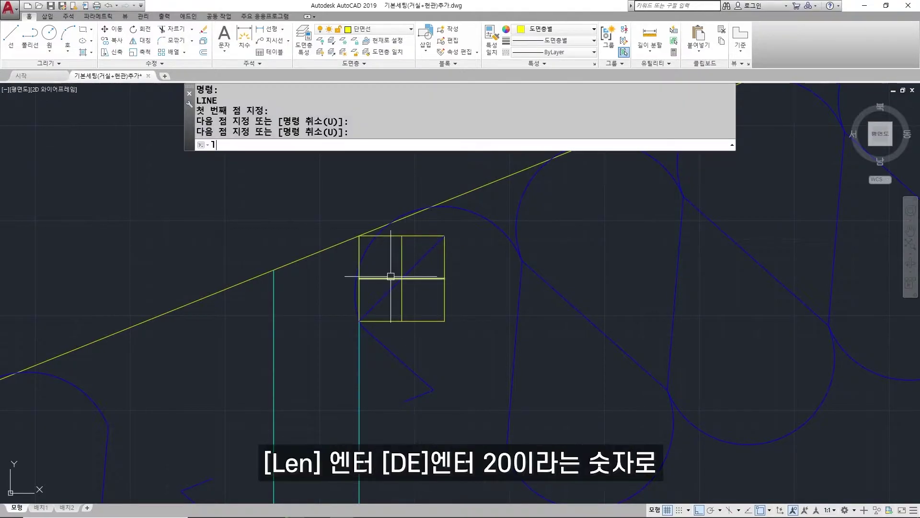
pyautogui.write('en')
pyautogui.press('Return')
pyautogui.write('de')
pyautogui.press('Return')
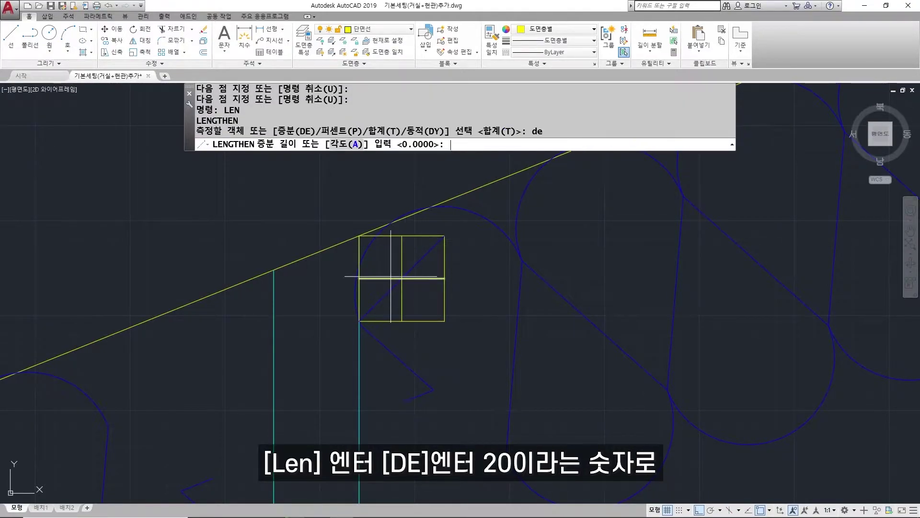
pyautogui.press('Return')
pyautogui.click(371, 278)
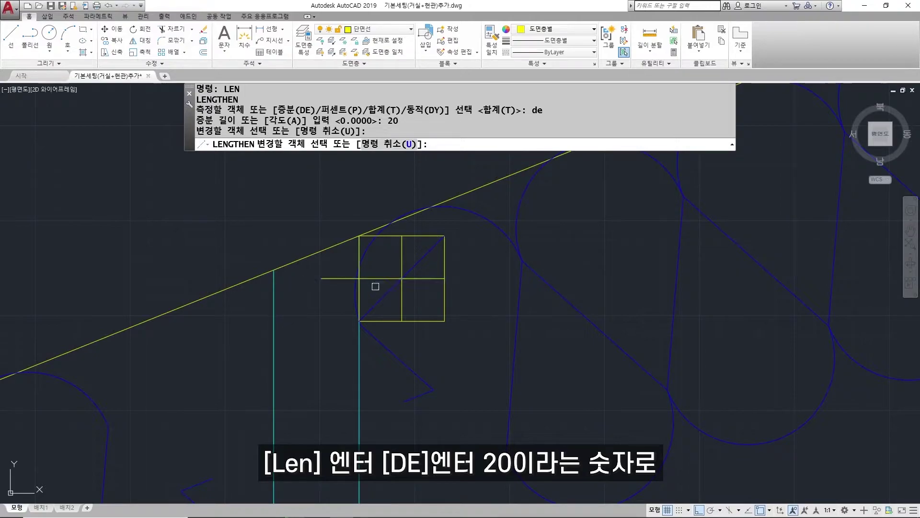
pyautogui.click(401, 301)
pyautogui.click(427, 279)
pyautogui.doubleClick(402, 245)
pyautogui.scroll(-6, 401, 234)
pyautogui.moveTo(402, 242); pyautogui.dragTo(402, 275, button='middle')
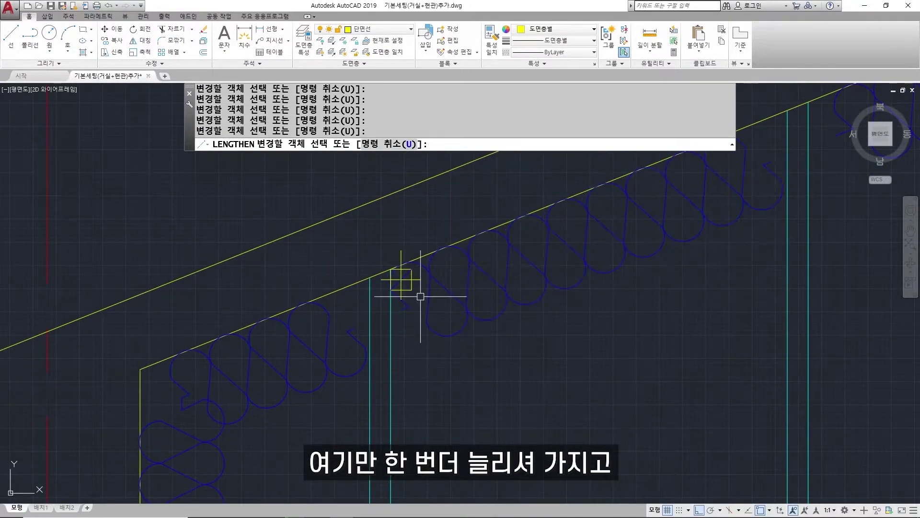
pyautogui.press('Escape')
# Step: Copy the roof slab's lower line up into the slab to meet the upper end of the vertical cross line
pyautogui.scroll(4, 393, 264)
pyautogui.write('co')
pyautogui.press('Return')
pyautogui.click(465, 242)
pyautogui.press('Return')
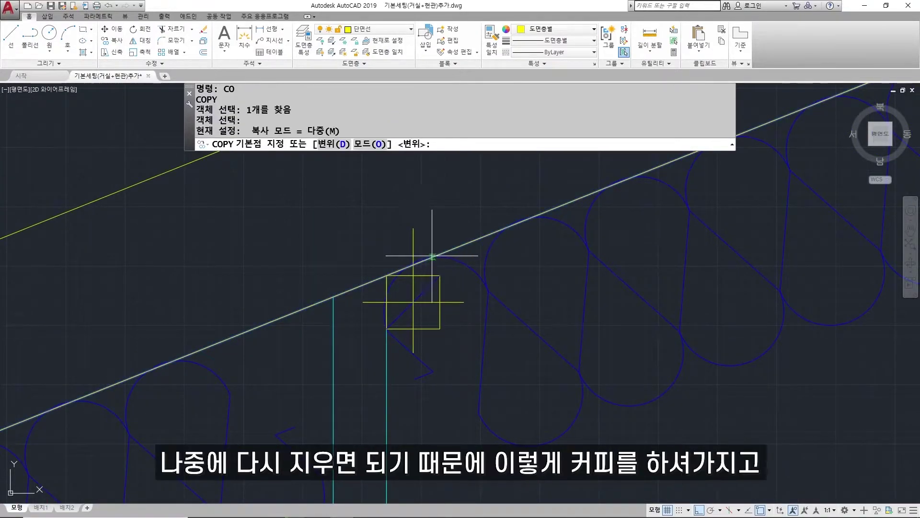
pyautogui.click(438, 254)
pyautogui.click(421, 224)
pyautogui.press('Escape')
# Step: Trim the part of the copied sloped line that lies on the wall side of the vertical cross line
pyautogui.write('tr')
pyautogui.press('Return')
pyautogui.press('Return')
pyautogui.click(400, 234)
pyautogui.press('Escape')
# Step: Break the copied sloped line a short way up the slope from the vertical line and erase the upper remainder
pyautogui.write('br')
pyautogui.press('Return')
pyautogui.scroll(-2, 437, 244)
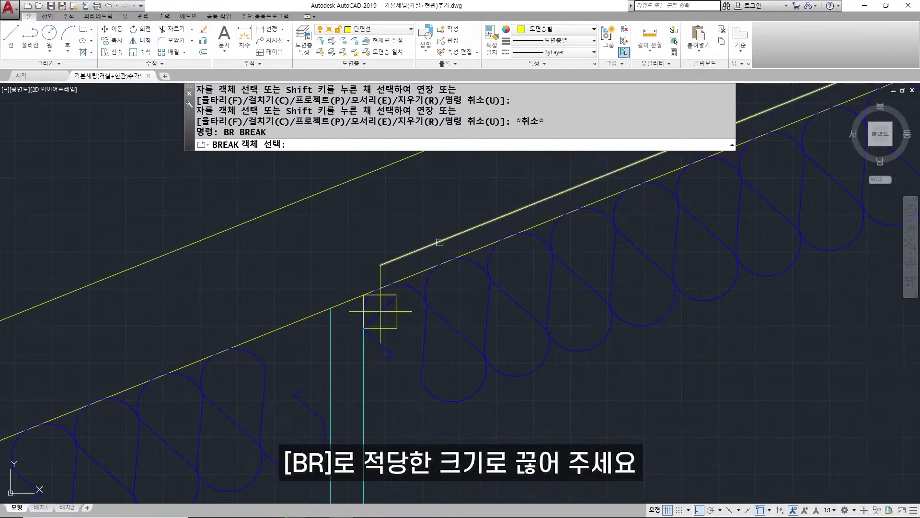
pyautogui.click(473, 227)
pyautogui.click(489, 222)
pyautogui.press('Return')
pyautogui.click(431, 244)
pyautogui.press('Escape')
pyautogui.click(501, 215)
pyautogui.press('Delete')
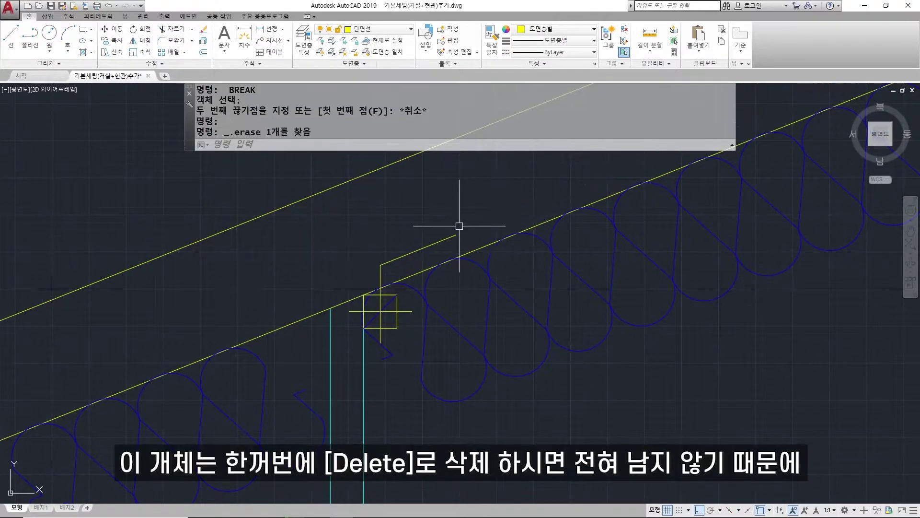
# Step: Put the fixing's cross lines and the short sloped line in the slab on the 해칭선 layer
pyautogui.scroll(-4, 344, 286)
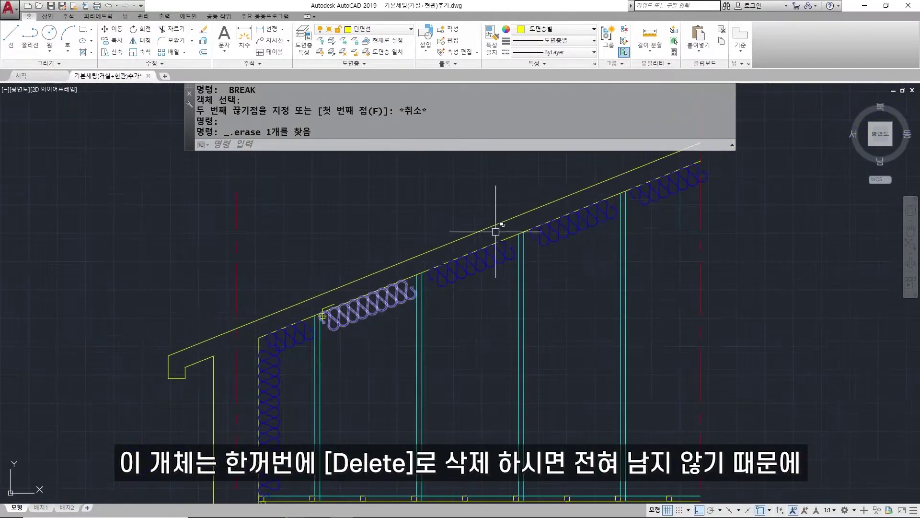
pyautogui.scroll(3, 321, 302)
pyautogui.scroll(4, 315, 316)
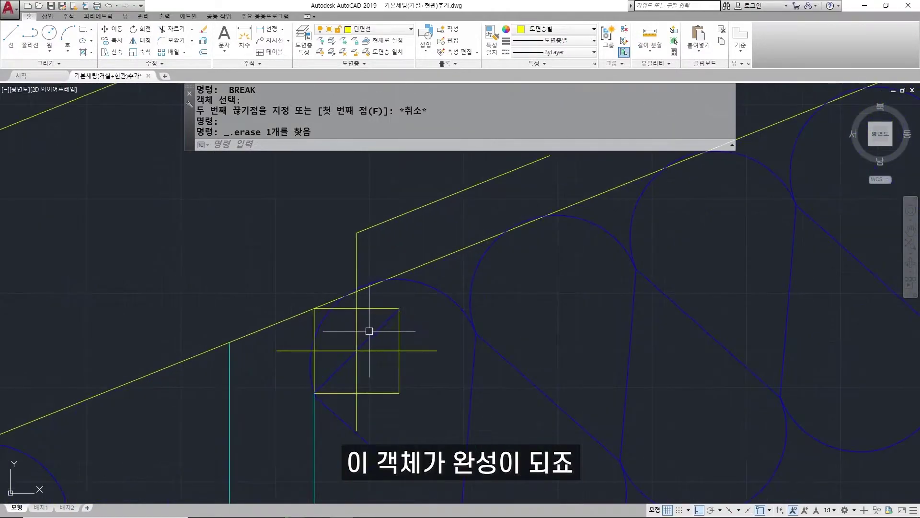
pyautogui.click(357, 326)
pyautogui.click(369, 350)
pyautogui.click(371, 227)
pyautogui.click(538, 30)
pyautogui.click(375, 28)
pyautogui.click(370, 168)
pyautogui.press('Escape')
# Step: Copy the whole hanger fixing, square, diagonal, cross lines and sloped tail, to the roof end of the second hanger
pyautogui.scroll(-2, 350, 299)
pyautogui.write('c')
pyautogui.press('Return')
pyautogui.press('Escape')
pyautogui.write('co')
pyautogui.press('Return')
pyautogui.click(397, 320)
pyautogui.click(385, 323)
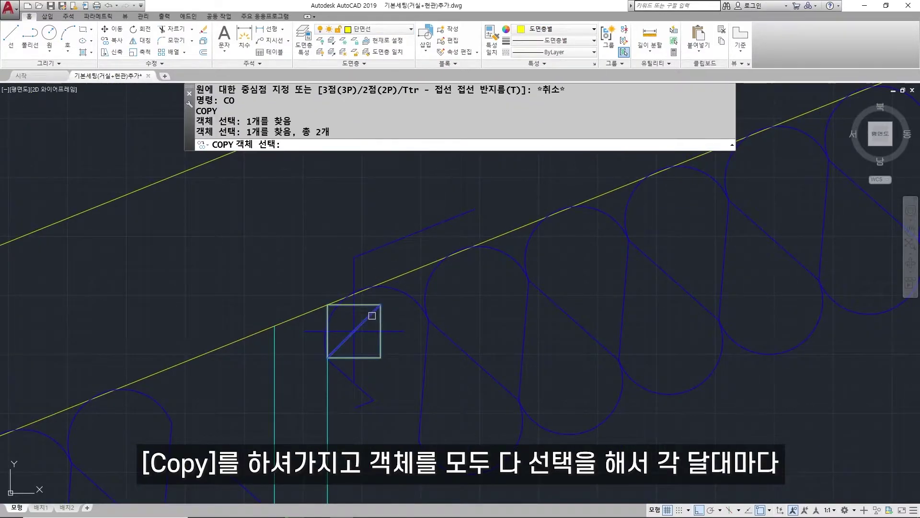
pyautogui.click(354, 315)
pyautogui.click(375, 252)
pyautogui.scroll(-2, 365, 283)
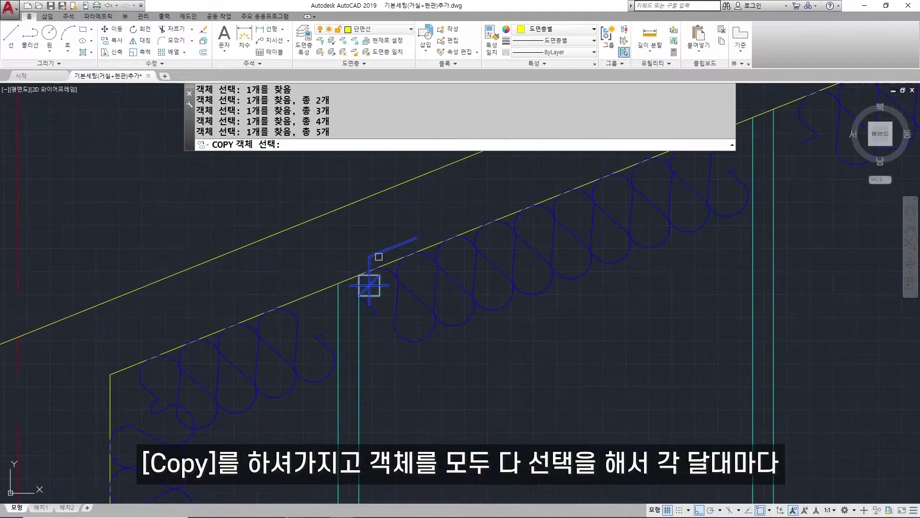
pyautogui.press('Return')
pyautogui.click(368, 283)
pyautogui.scroll(-3, 338, 336)
pyautogui.click(338, 337)
pyautogui.scroll(3, 503, 247)
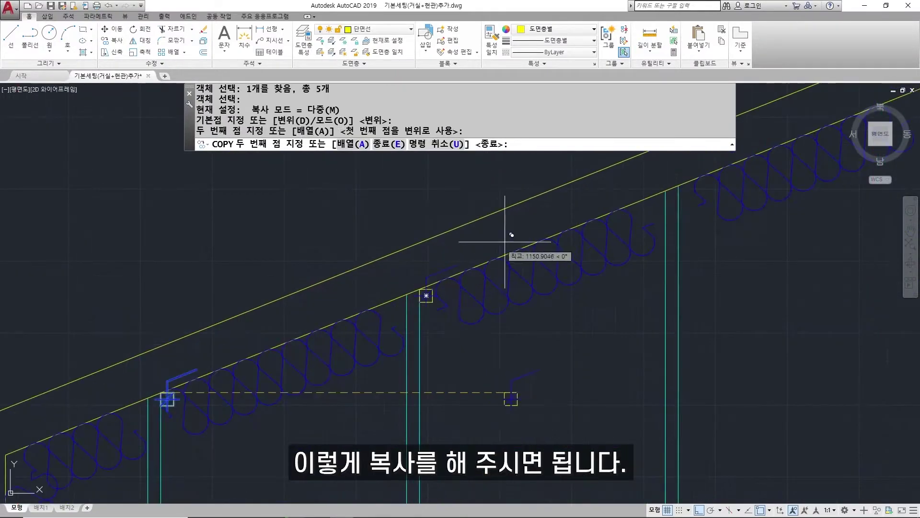
# Step: Place two more copies of the hanger fixing at the roof ends of the third and fourth hangers
pyautogui.click(569, 268)
pyautogui.scroll(-2, 605, 262)
pyautogui.moveTo(605, 262); pyautogui.dragTo(451, 348, button='middle')
pyautogui.scroll(-2, 450, 348)
pyautogui.click(538, 311)
pyautogui.press('Return')
# Step: Erase the long green horizontal line crossing the window head below the wall
pyautogui.scroll(-3, 480, 363)
pyautogui.scroll(5, 456, 360)
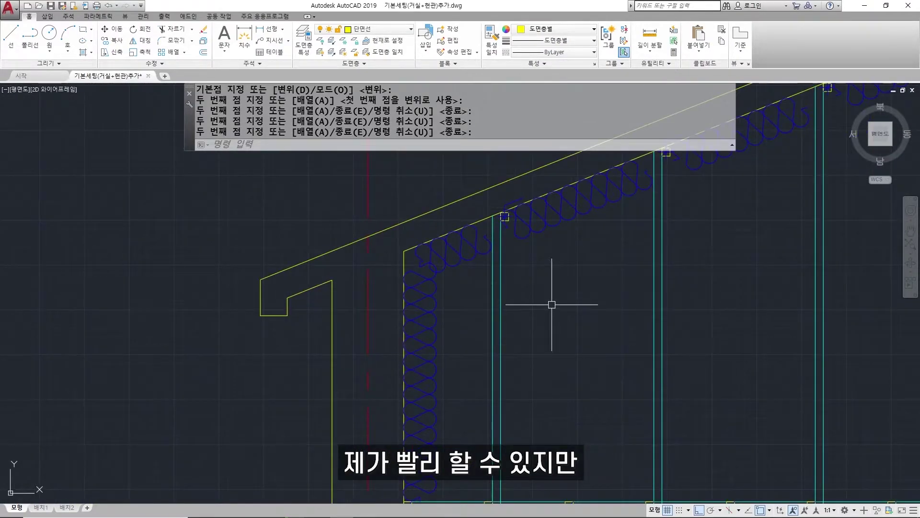
pyautogui.scroll(-3, 478, 311)
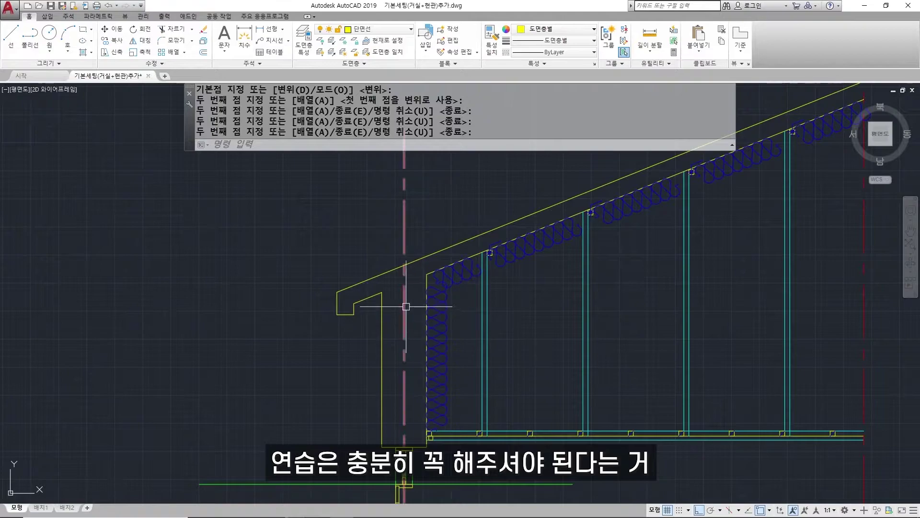
pyautogui.scroll(-2, 472, 299)
pyautogui.moveTo(472, 299); pyautogui.dragTo(472, 279, button='middle')
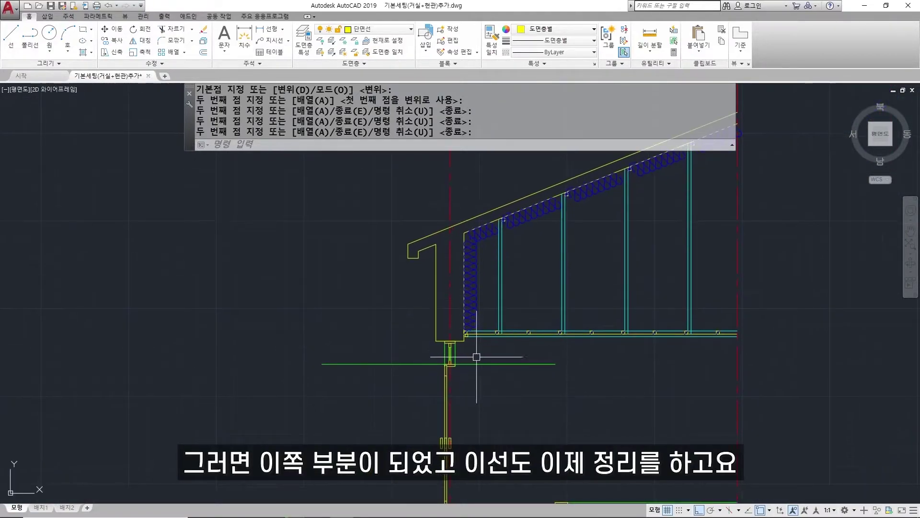
pyautogui.click(476, 364)
pyautogui.scroll(-4, 476, 364)
pyautogui.press('Delete')
# Step: Offset the roof slab's upper sloped line and the eaves' outer vertical and bottom edges 20 outward
pyautogui.scroll(4, 472, 307)
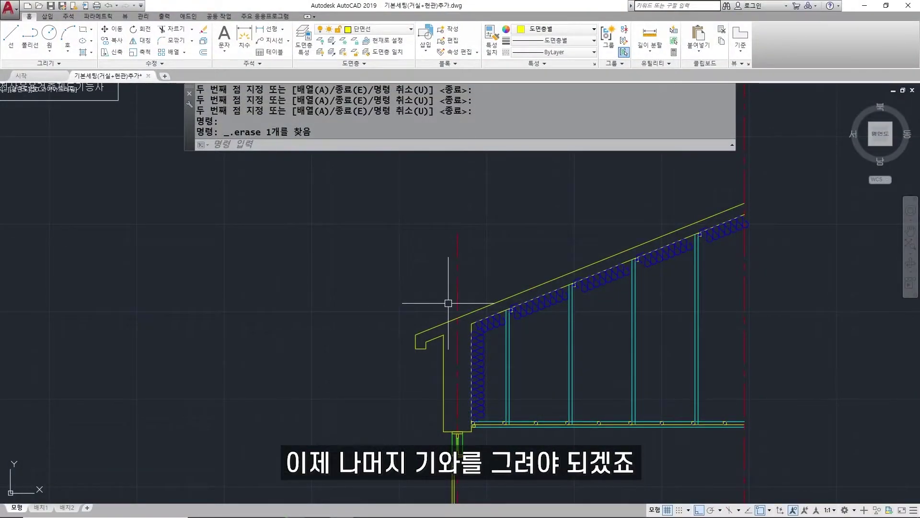
pyautogui.scroll(2, 418, 328)
pyautogui.scroll(4, 419, 363)
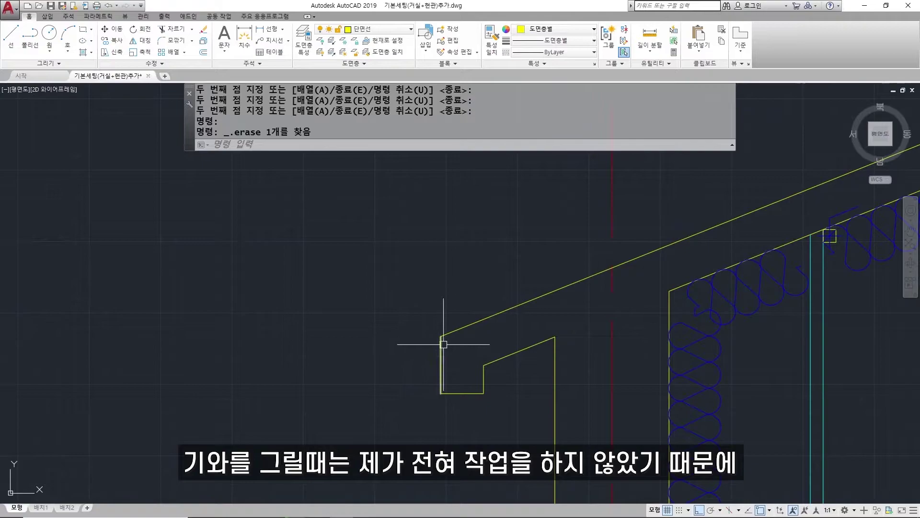
pyautogui.write('o')
pyautogui.press('space')
pyautogui.write('20')
pyautogui.press('space')
pyautogui.click(479, 321)
pyautogui.click(468, 303)
pyautogui.click(441, 352)
pyautogui.click(431, 358)
pyautogui.click(460, 394)
pyautogui.click(439, 398)
pyautogui.press('Escape')
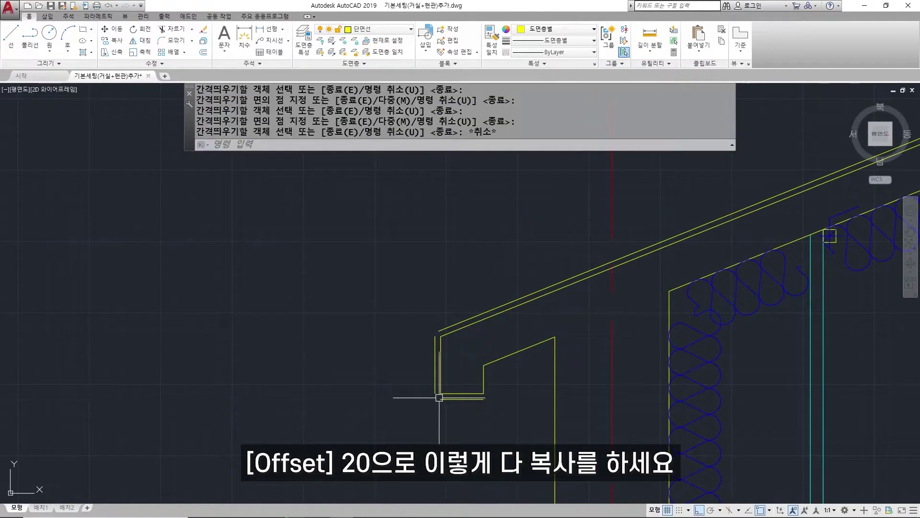
# Step: Join the offset eaves lines into sharp corners with Fillet at the lower and upper outer corners
pyautogui.write('f')
pyautogui.press('space')
pyautogui.scroll(4, 454, 409)
pyautogui.click(439, 385)
pyautogui.click(405, 357)
pyautogui.press('space')
pyautogui.click(407, 241)
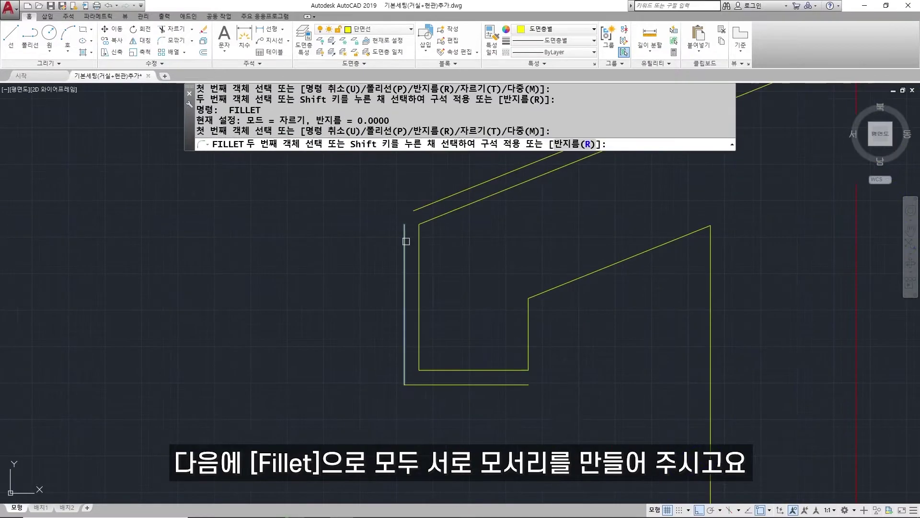
pyautogui.click(425, 202)
pyautogui.scroll(-2, 416, 272)
pyautogui.press('Escape')
pyautogui.press('Escape')
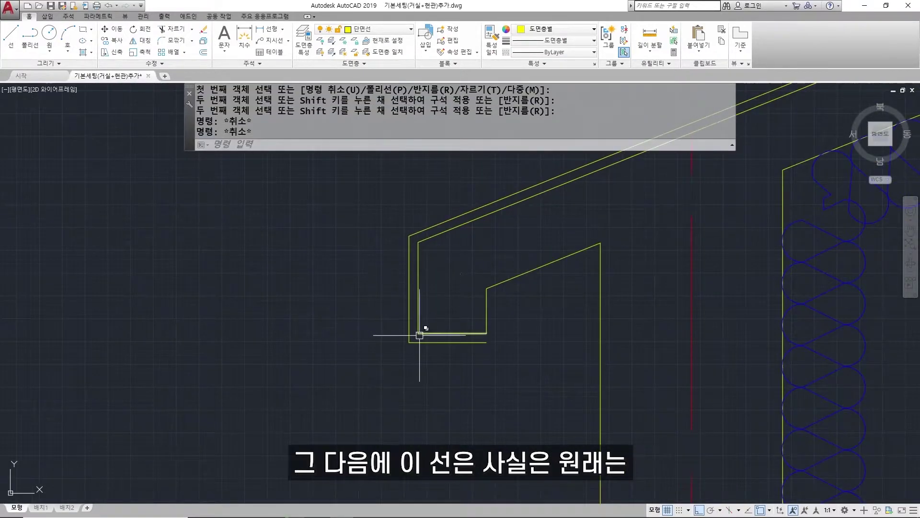
# Step: Offset the outer sloped and vertical finish lines 10 inward, midway to the slab edge
pyautogui.click(419, 343)
pyautogui.press('Escape')
pyautogui.press('Escape')
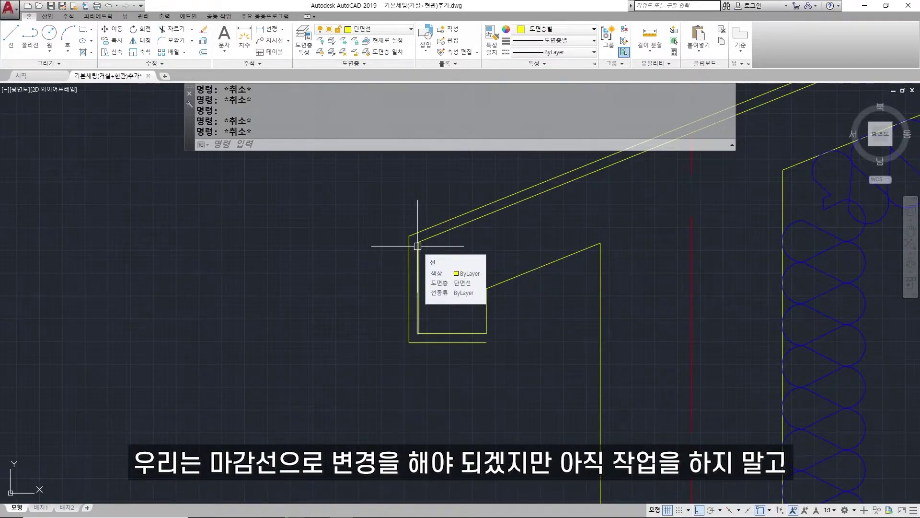
pyautogui.write('o')
pyautogui.press('space')
pyautogui.write('10')
pyautogui.press('space')
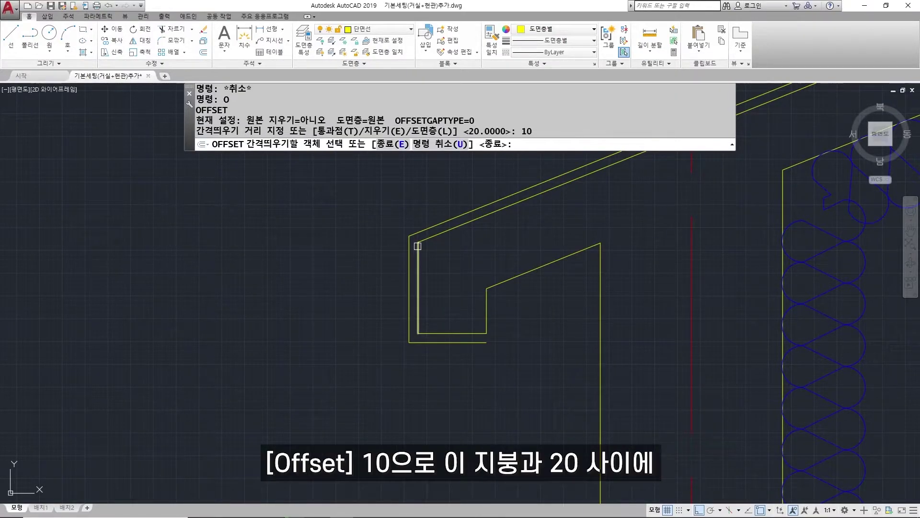
pyautogui.click(454, 214)
pyautogui.click(431, 249)
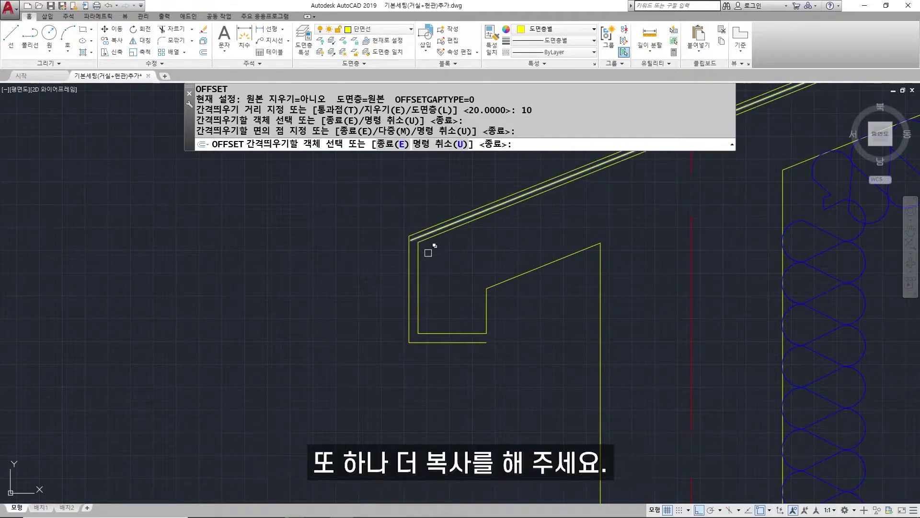
pyautogui.click(409, 267)
pyautogui.click(427, 272)
pyautogui.press('Escape')
# Step: Fillet the middle sloped and vertical lines into a sharp corner at the eaves
pyautogui.write('f')
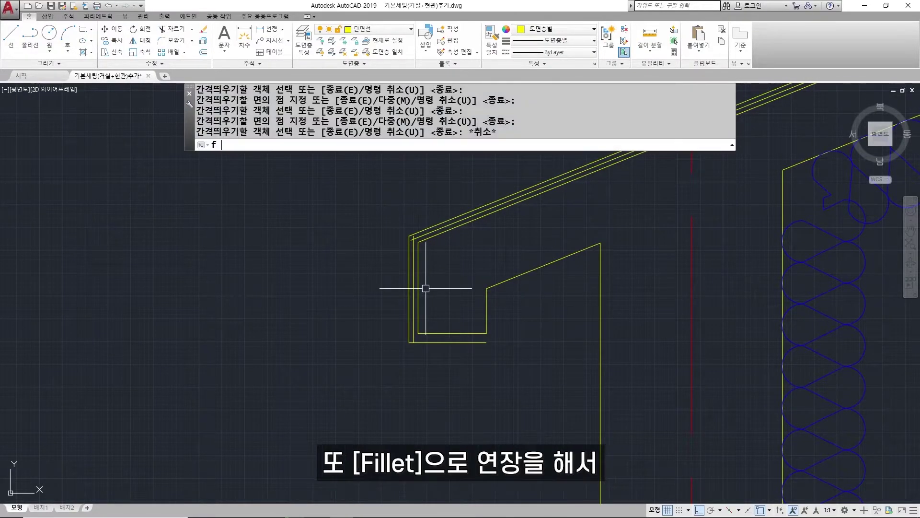
pyautogui.press('space')
pyautogui.click(418, 288)
pyautogui.press('Escape')
# Step: Put the middle sloped and vertical lines on the 해칭선 layer with the HIDDEN linetype
pyautogui.scroll(2, 440, 237)
pyautogui.moveTo(430, 257); pyautogui.dragTo(451, 295, button='middle')
pyautogui.click(416, 263)
pyautogui.click(401, 283)
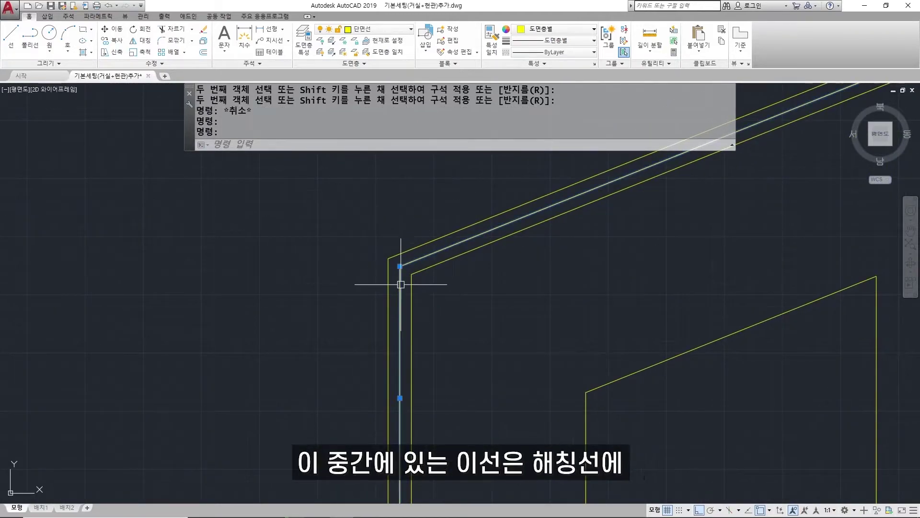
pyautogui.click(375, 29)
pyautogui.click(365, 91)
pyautogui.click(546, 52)
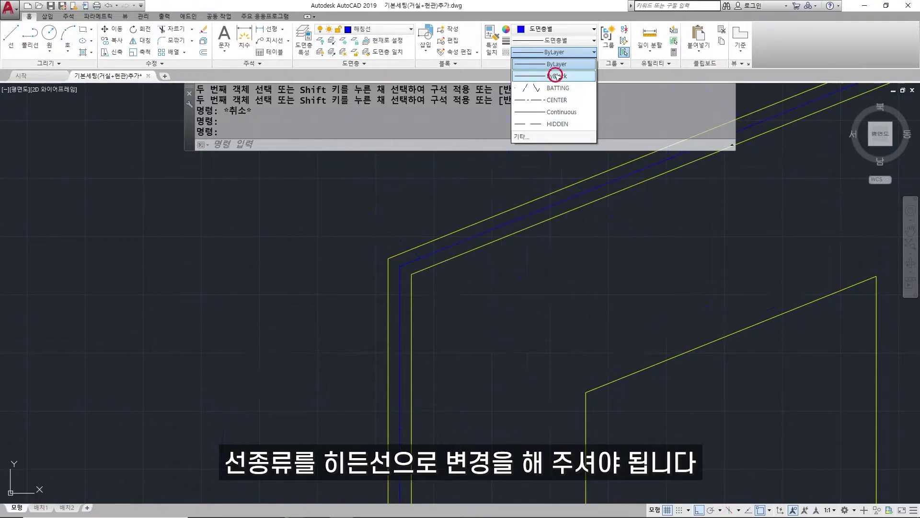
pyautogui.click(558, 124)
pyautogui.scroll(-4, 466, 199)
pyautogui.press('Escape')
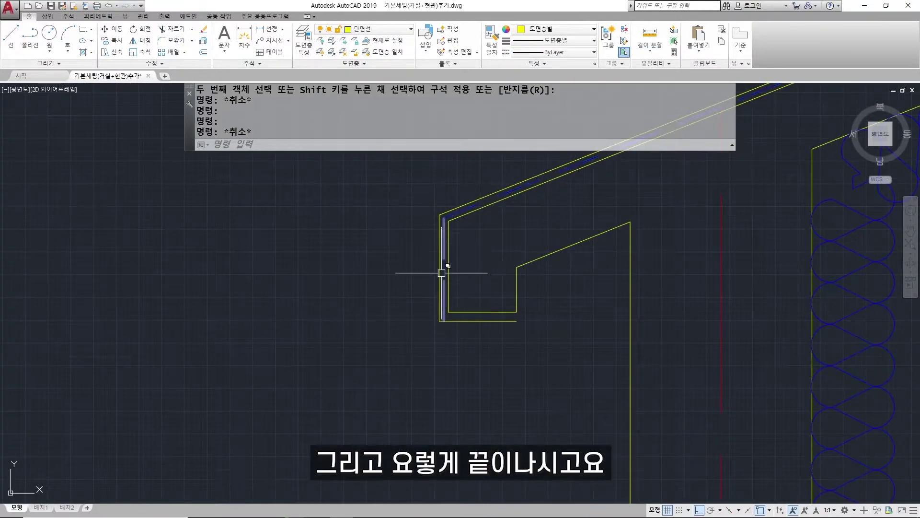
# Step: Put the outermost vertical, sloped and bottom eaves lines on the 마감선 layer
pyautogui.moveTo(476, 239); pyautogui.dragTo(474, 293, button='middle')
pyautogui.click(437, 299)
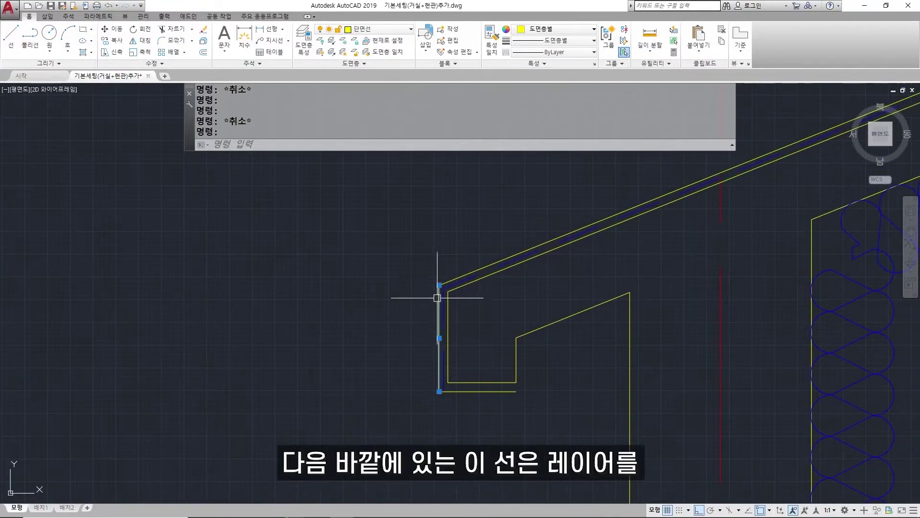
pyautogui.click(446, 282)
pyautogui.click(461, 391)
pyautogui.click(402, 29)
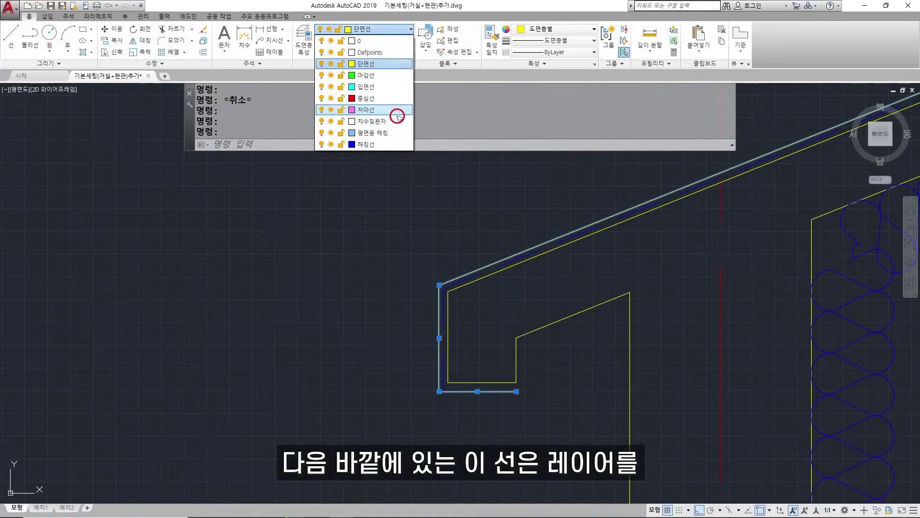
pyautogui.click(381, 76)
pyautogui.press('Escape')
# Step: Extend the upper ends of the offset roof lines to the red centre line at the ridge
pyautogui.scroll(-3, 431, 211)
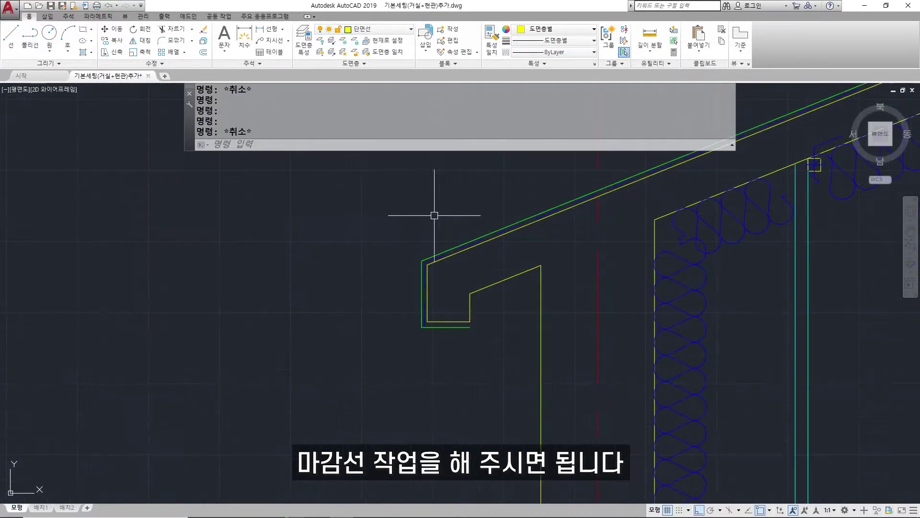
pyautogui.moveTo(432, 211); pyautogui.dragTo(297, 353, button='middle')
pyautogui.scroll(-4, 427, 304)
pyautogui.scroll(5, 649, 216)
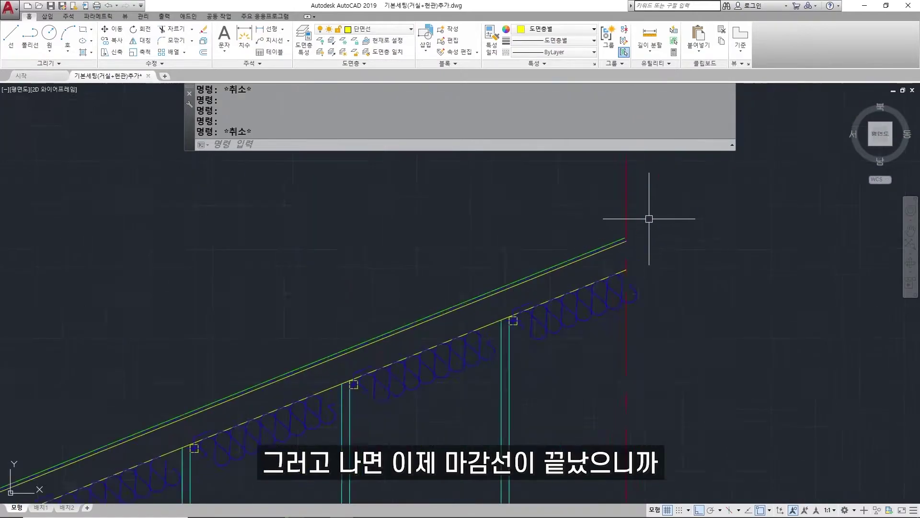
pyautogui.write('ex')
pyautogui.press('Return')
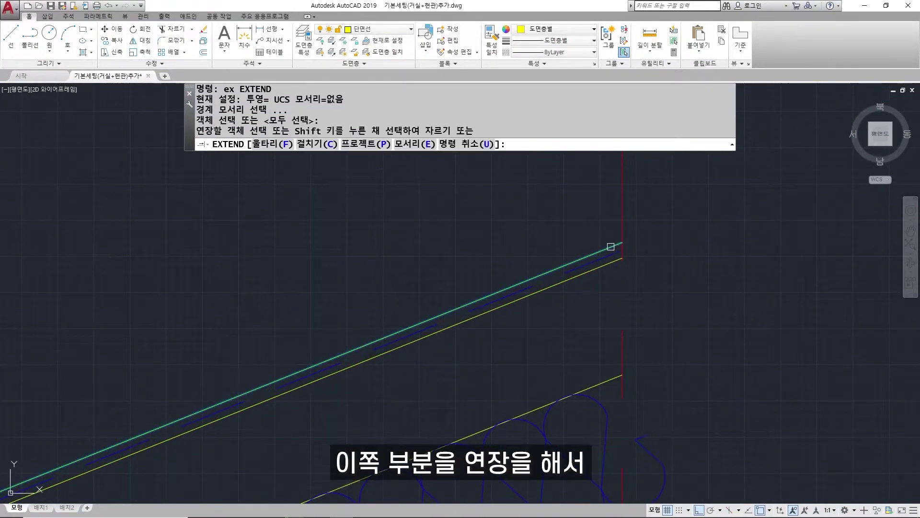
pyautogui.click(613, 247)
pyautogui.press('Escape')
pyautogui.scroll(-4, 534, 301)
pyautogui.moveTo(534, 302); pyautogui.dragTo(691, 235, button='middle')
pyautogui.scroll(-4, 563, 275)
pyautogui.moveTo(466, 288); pyautogui.dragTo(657, 206, button='middle')
pyautogui.press('Escape')
# Step: Draw a closed roof tile polyline beside the eaves: 320 across, 40 down, 20 back, 20 up and 300 back
pyautogui.moveTo(334, 353); pyautogui.dragTo(395, 312, button='middle')
pyautogui.scroll(6, 352, 343)
pyautogui.moveTo(313, 297); pyautogui.dragTo(415, 315, button='middle')
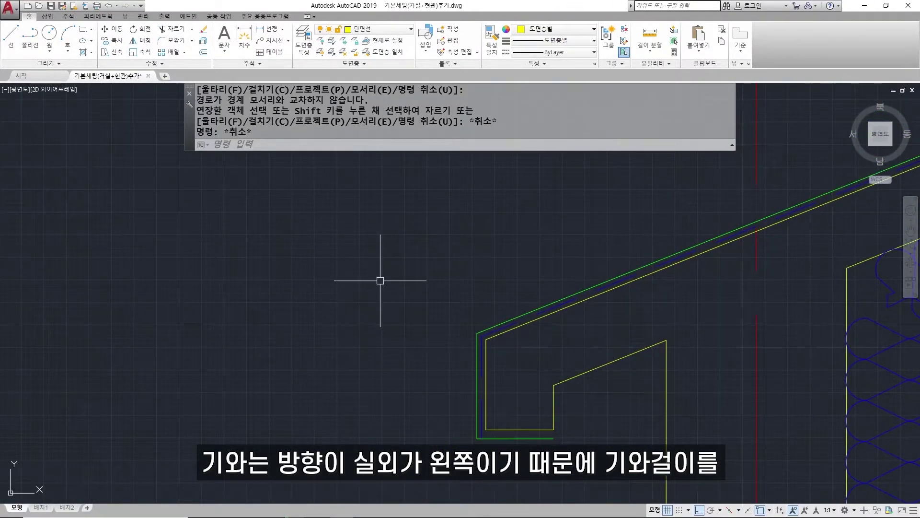
pyautogui.scroll(-4, 376, 280)
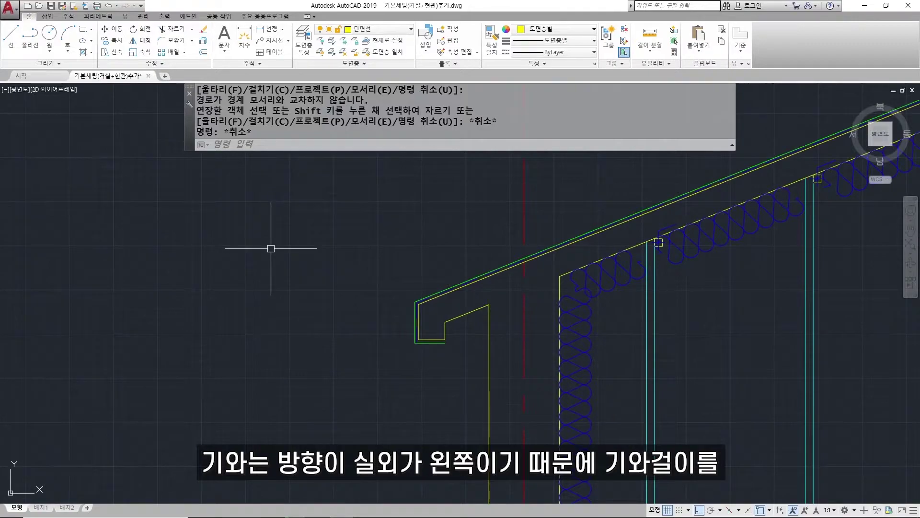
pyautogui.write('pl')
pyautogui.press('Return')
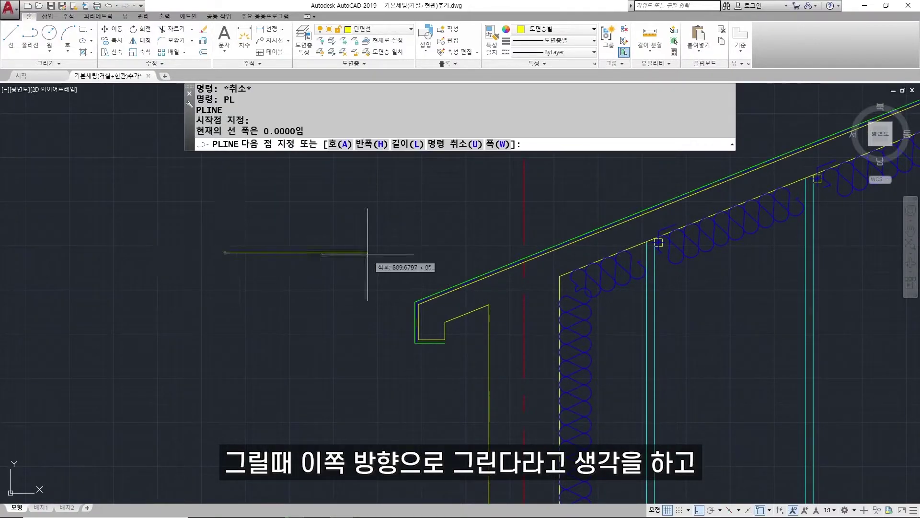
pyautogui.write('320')
pyautogui.press('Return')
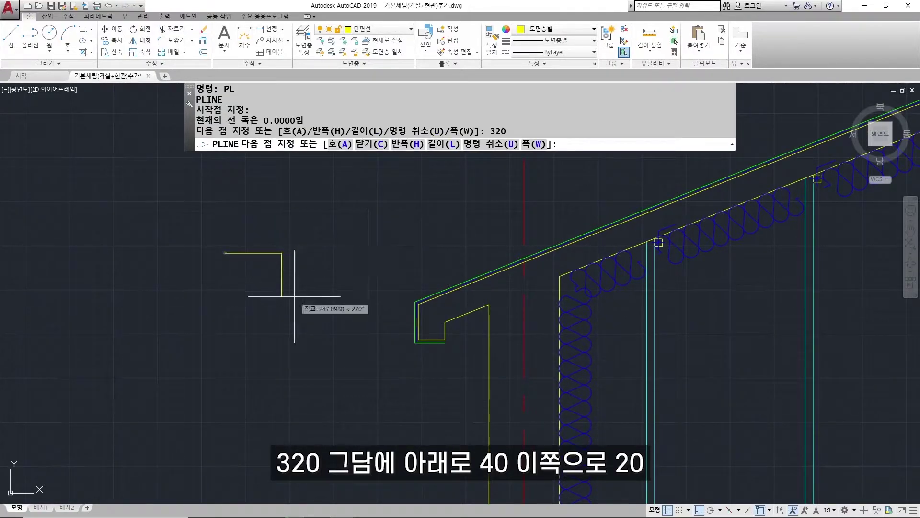
pyautogui.write('40')
pyautogui.press('Return')
pyautogui.scroll(5, 288, 297)
pyautogui.moveTo(199, 222); pyautogui.dragTo(493, 318, button='middle')
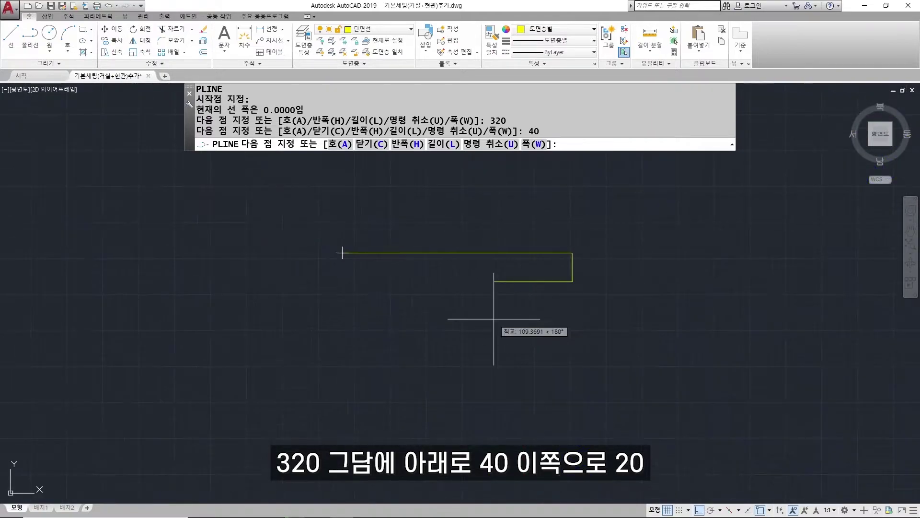
pyautogui.write('20')
pyautogui.press('Return')
pyautogui.write('20')
pyautogui.press('Return')
pyautogui.write('300')
pyautogui.press('Return')
pyautogui.click(341, 253)
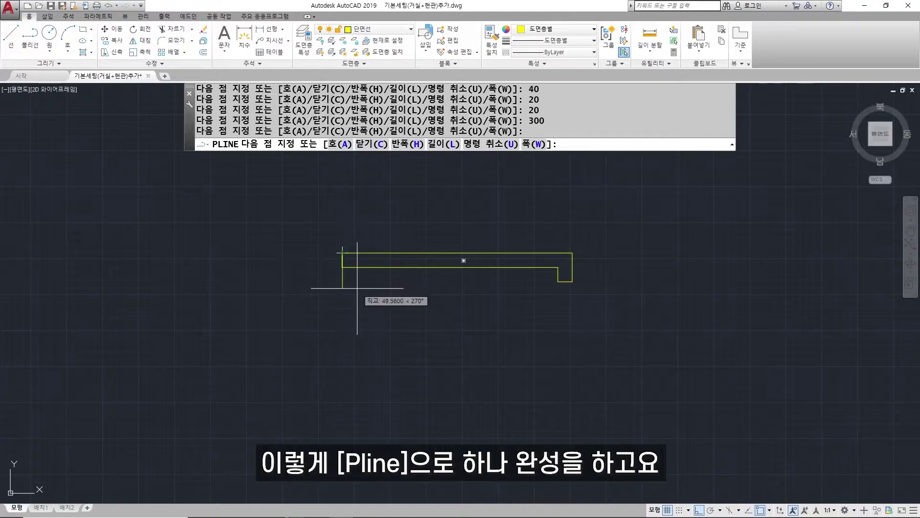
pyautogui.press('Escape')
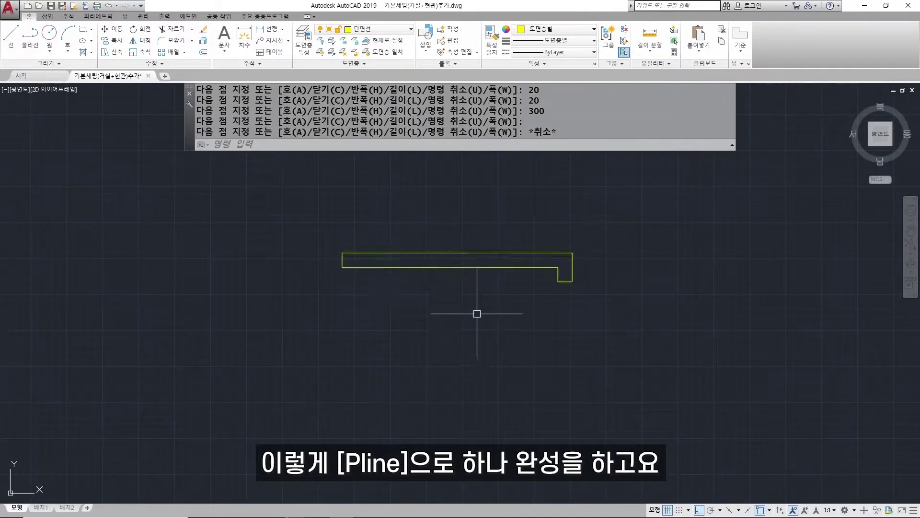
# Step: Draw a 20 by 20 square tile batten with a diagonal as one polyline below the roof tile
pyautogui.write('pl')
pyautogui.press('Return')
pyautogui.click(521, 322)
pyautogui.write('20')
pyautogui.press('Return')
pyautogui.write('20')
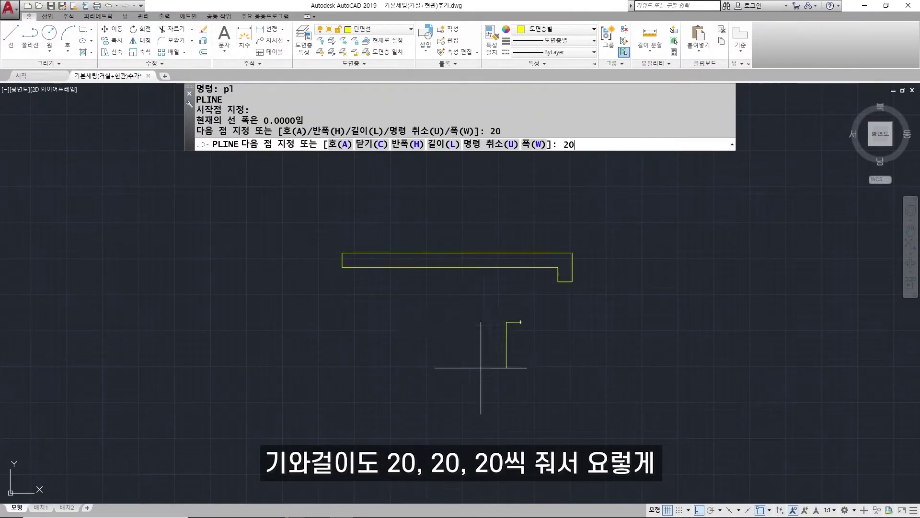
pyautogui.press('Return')
pyautogui.write('20')
pyautogui.press('Return')
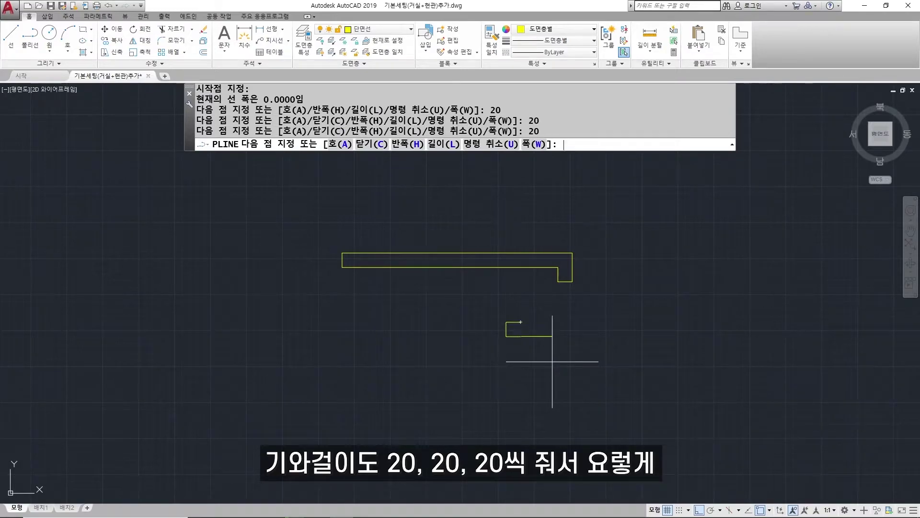
pyautogui.click(521, 321)
pyautogui.click(506, 336)
pyautogui.press('Escape')
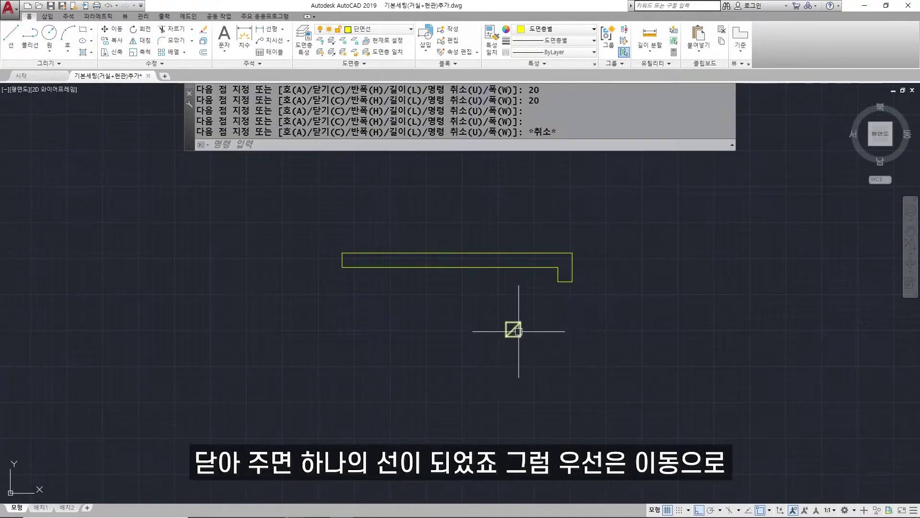
# Step: Move the square batten up into the inner corner behind the roof tile's downturned end
pyautogui.write('m')
pyautogui.press('Return')
pyautogui.click(530, 346)
pyautogui.click(512, 323)
pyautogui.press('Return')
pyautogui.click(521, 322)
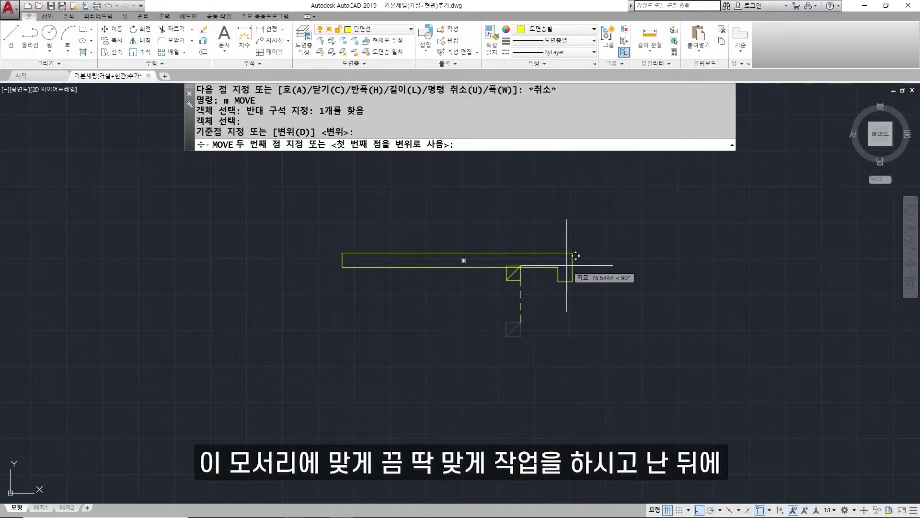
pyautogui.click(557, 267)
pyautogui.press('Escape')
# Step: Start aligning the tile and batten together, matching the batten's lower corner to the green finish line's upper eaves corner
pyautogui.scroll(-4, 599, 337)
pyautogui.moveTo(579, 329); pyautogui.dragTo(498, 329, button='middle')
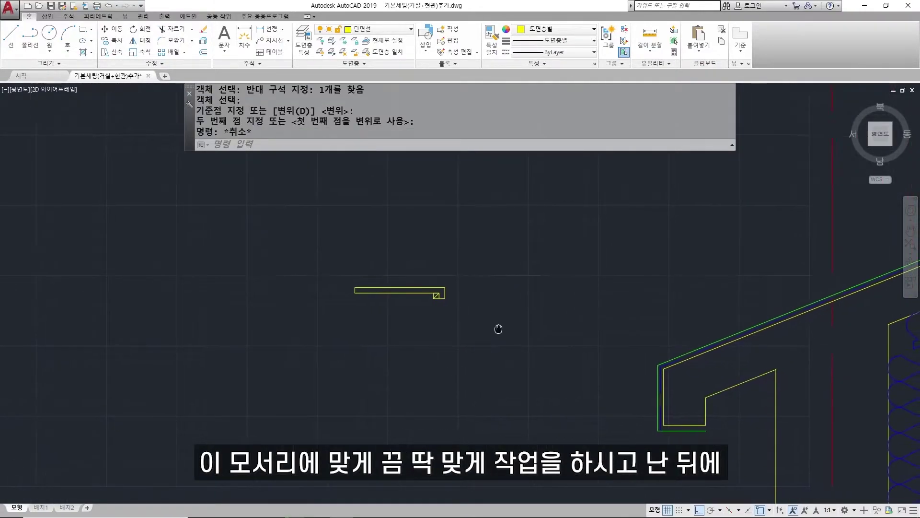
pyautogui.write('al')
pyautogui.press('Return')
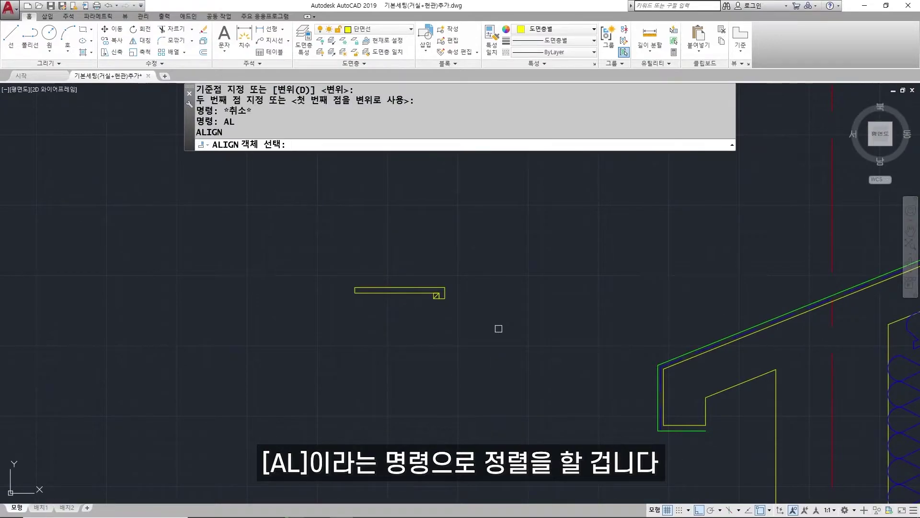
pyautogui.click(490, 333)
pyautogui.click(333, 255)
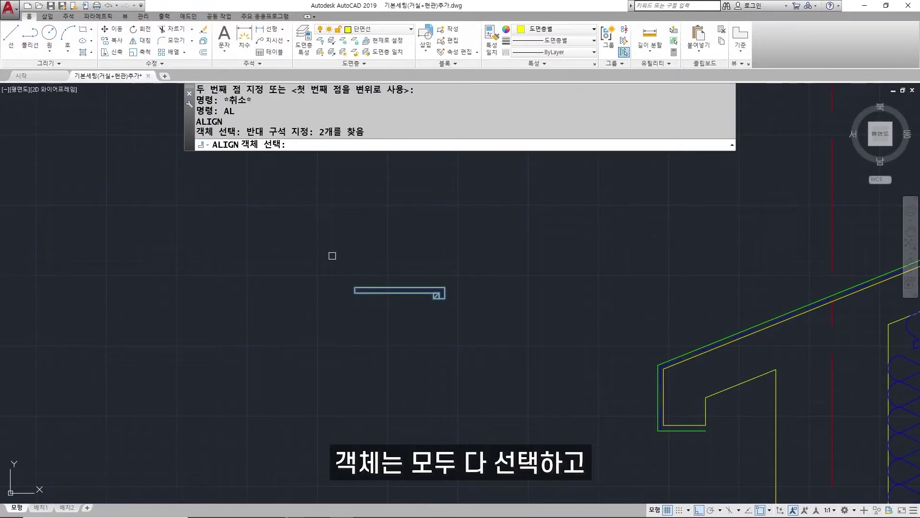
pyautogui.press('Return')
pyautogui.scroll(5, 423, 308)
pyautogui.click(439, 287)
pyautogui.scroll(-5, 439, 287)
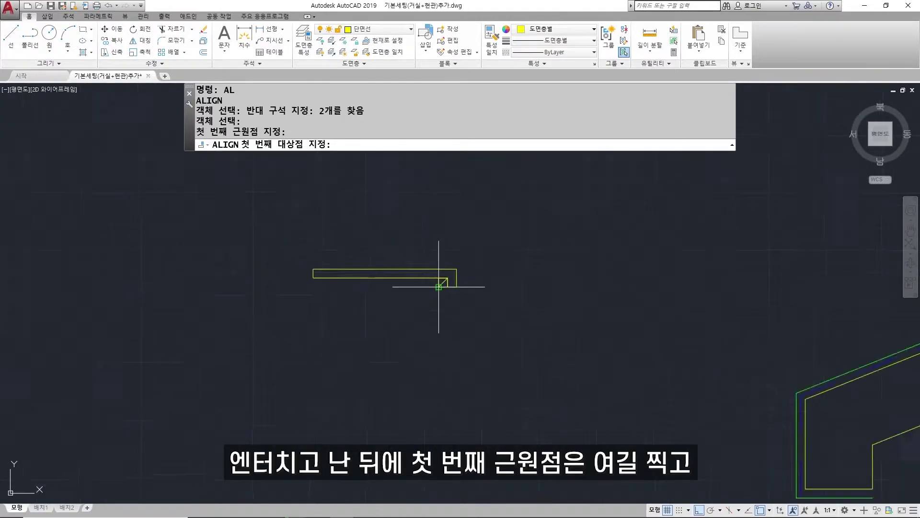
pyautogui.scroll(3, 623, 347)
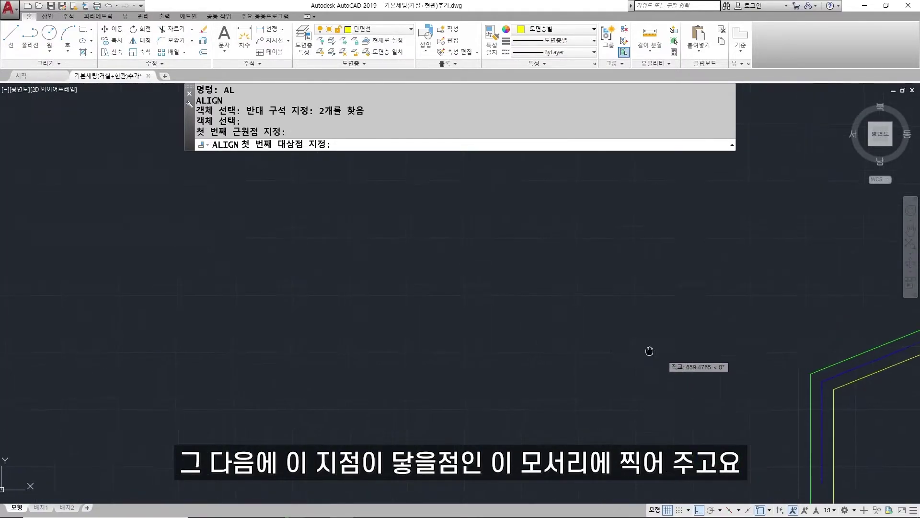
pyautogui.click(553, 343)
# Step: Complete the alignment by matching the tile's lower outer corner to a point on the green sloped finish line, without scaling
pyautogui.scroll(-4, 527, 349)
pyautogui.scroll(5, 329, 277)
pyautogui.click(250, 207)
pyautogui.scroll(-5, 341, 234)
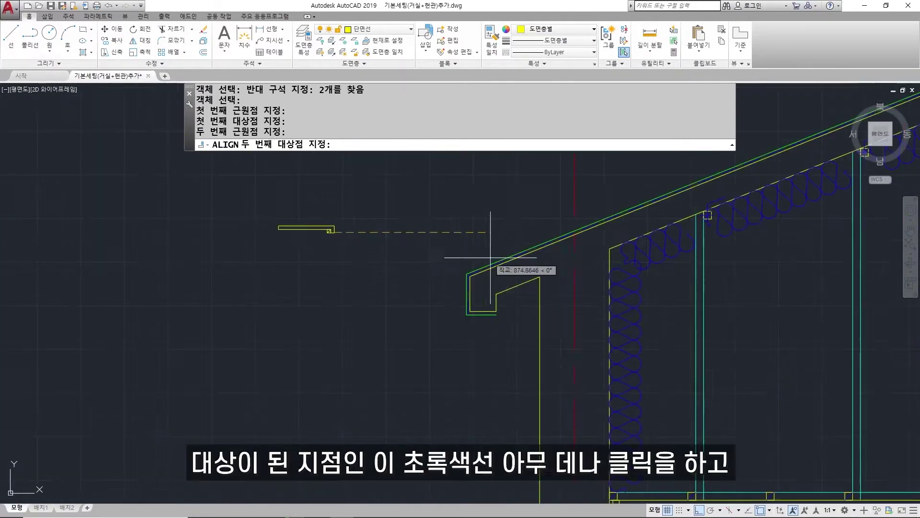
pyautogui.scroll(2, 489, 265)
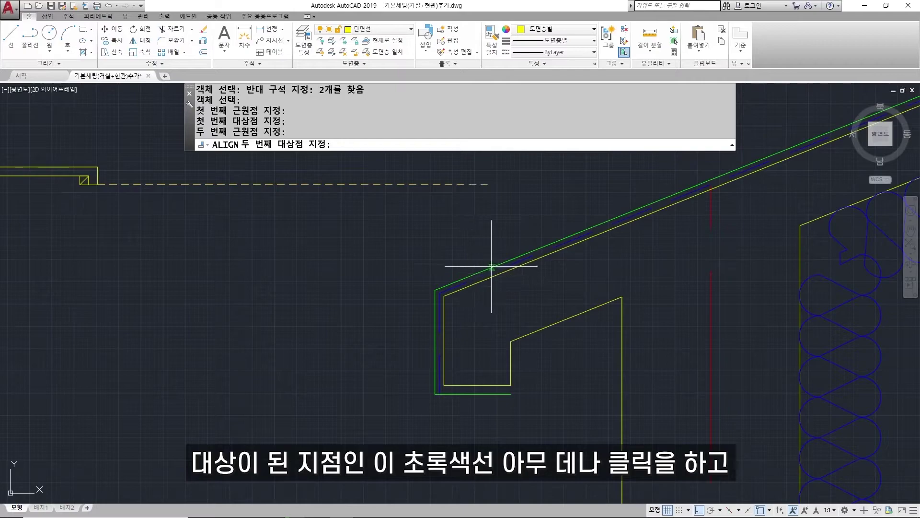
pyautogui.click(489, 268)
pyautogui.press('Return')
pyautogui.press('Return')
pyautogui.scroll(3, 407, 312)
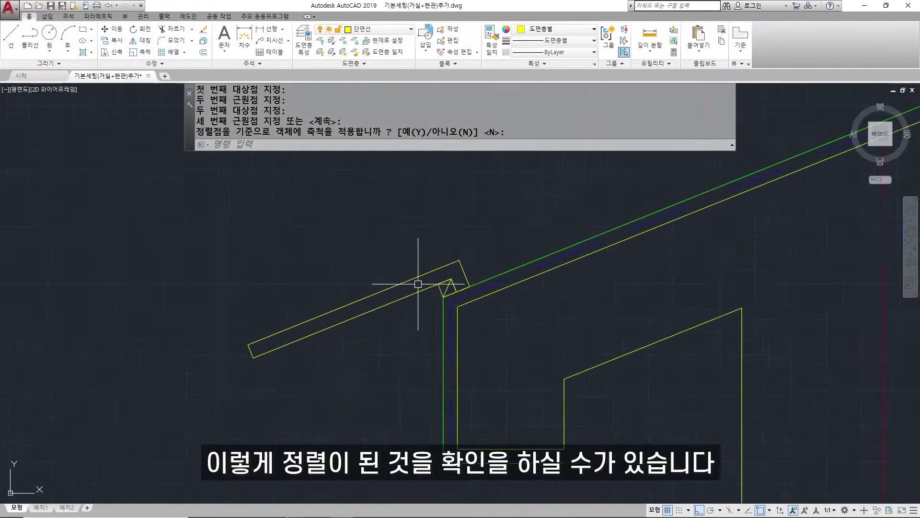
pyautogui.write('ro')
pyautogui.press('Return')
pyautogui.press('Escape')
# Step: Rotate only the roof tile by -4 degrees about its lower outer corner on the green roof line
pyautogui.write('ro')
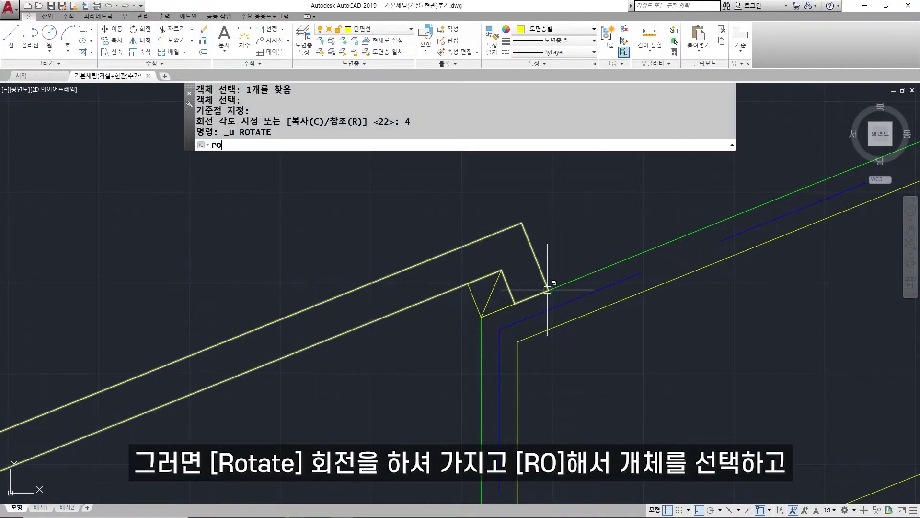
pyautogui.press('Return')
pyautogui.click(542, 271)
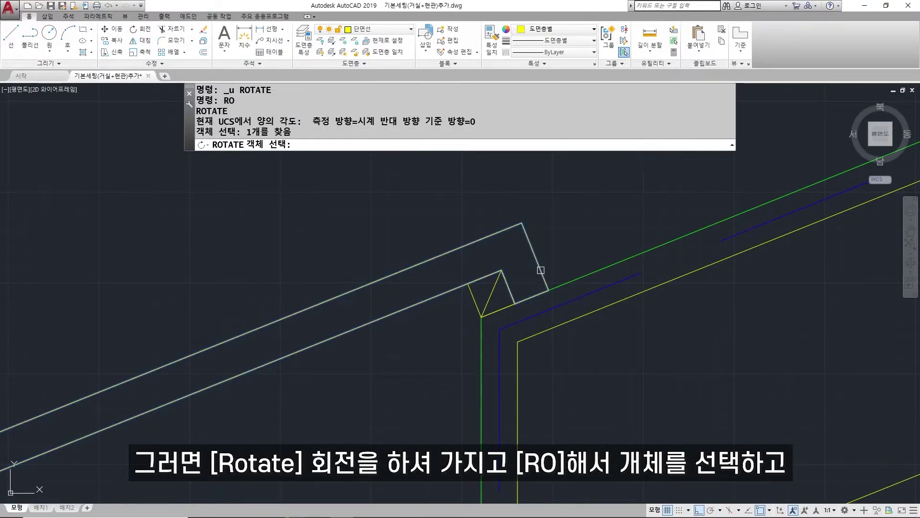
pyautogui.press('Return')
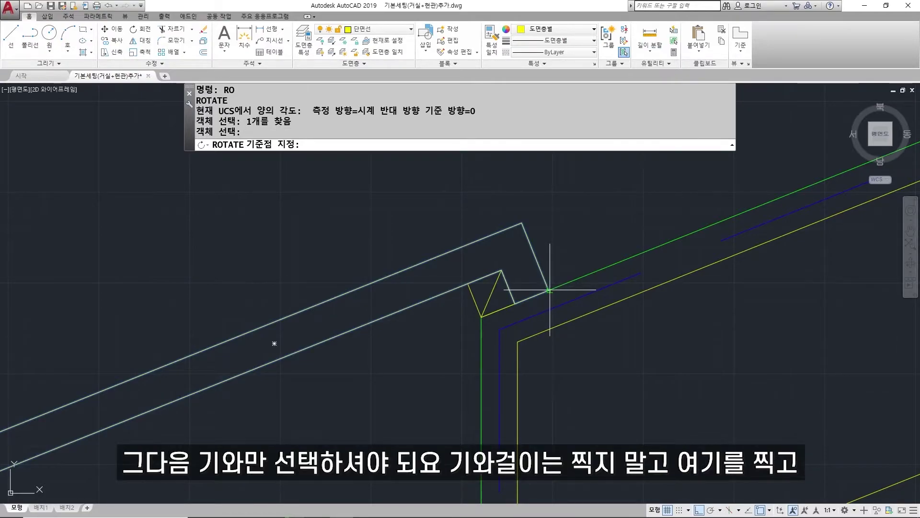
pyautogui.click(549, 290)
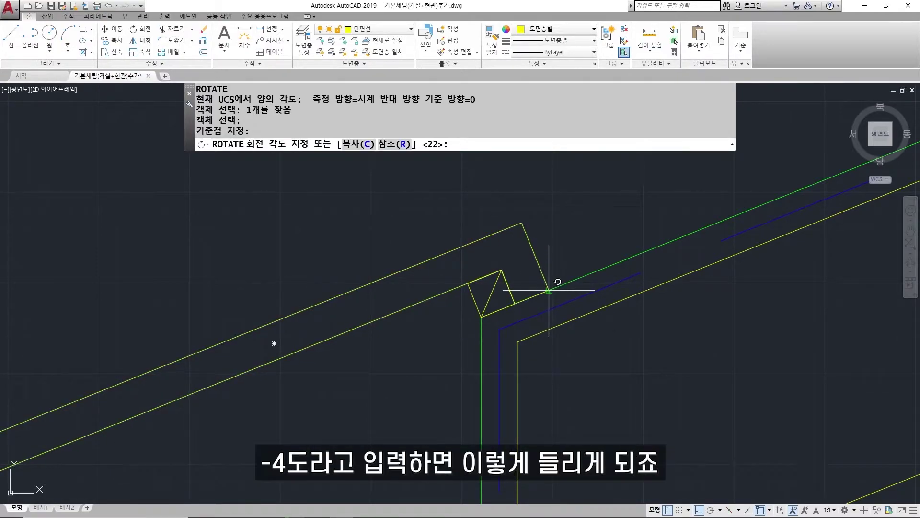
pyautogui.press('Return')
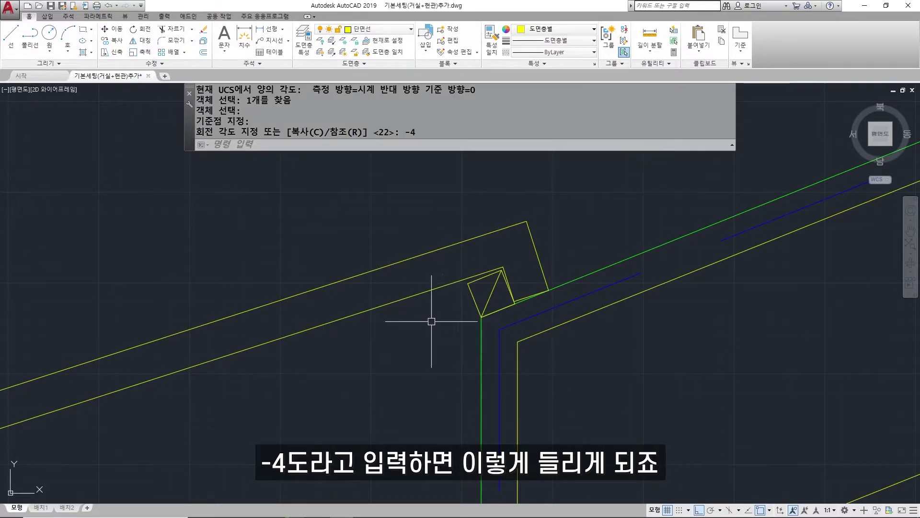
# Step: Put the roof tile and the batten on the 마감선 layer
pyautogui.scroll(-4, 430, 321)
pyautogui.scroll(-2, 430, 321)
pyautogui.scroll(6, 428, 321)
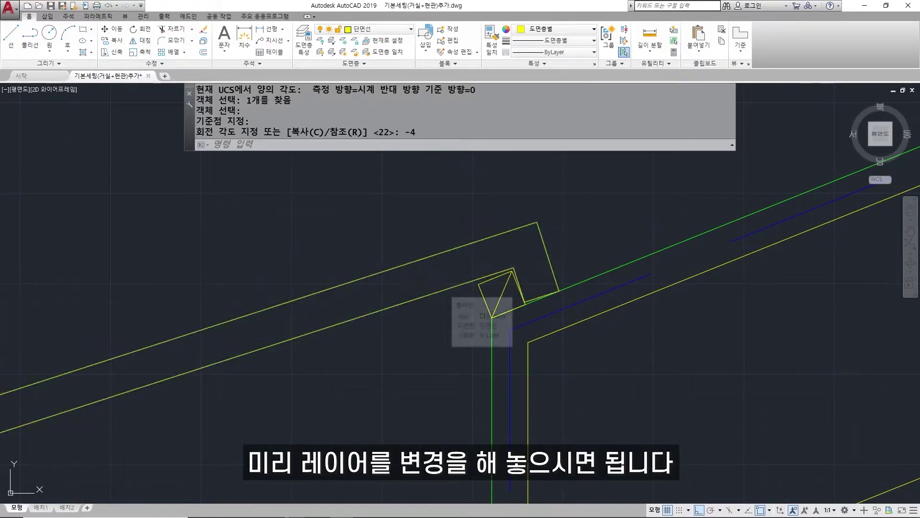
pyautogui.click(443, 290)
pyautogui.click(387, 27)
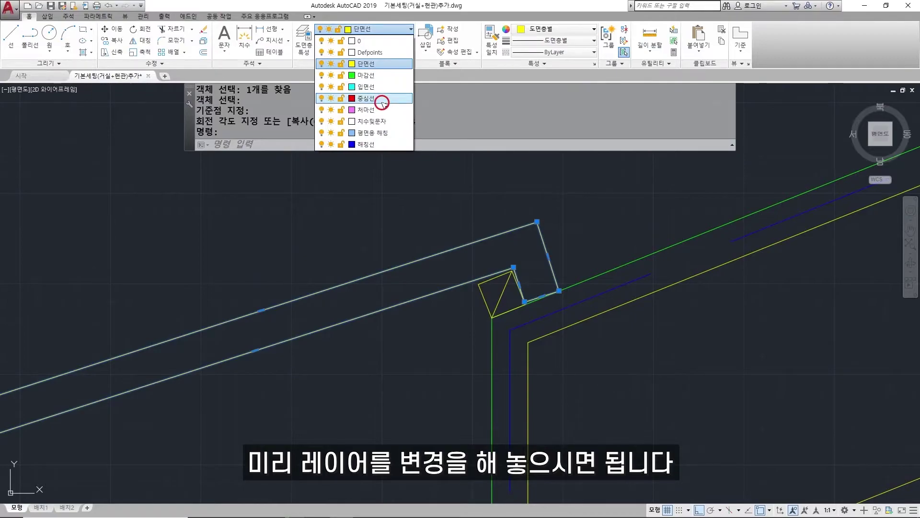
pyautogui.click(380, 69)
pyautogui.press('Escape')
pyautogui.click(483, 295)
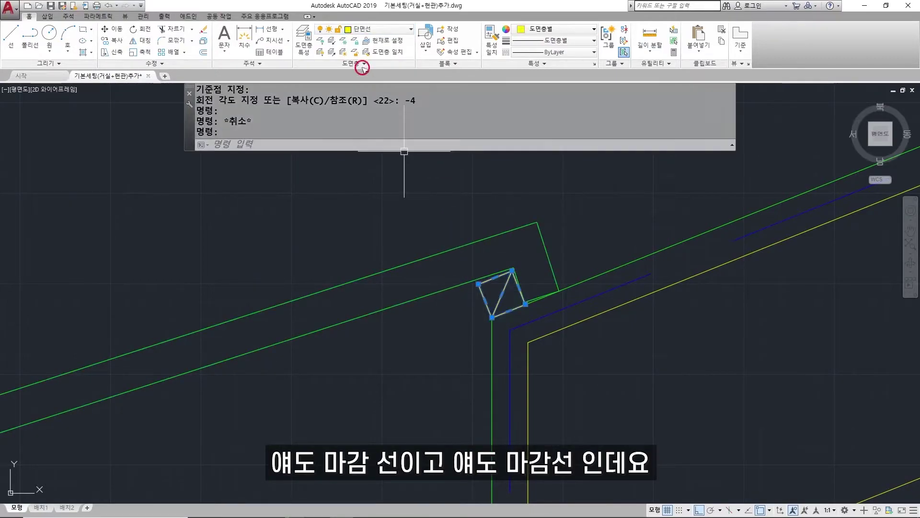
pyautogui.press('Escape')
pyautogui.press('Escape')
pyautogui.write('x')
pyautogui.press('space')
pyautogui.click(485, 305)
pyautogui.press('Escape')
pyautogui.click(501, 297)
pyautogui.press('Escape')
# Step: Explode the batten polyline and put its diagonal on the 해칭선 layer
pyautogui.write('x')
pyautogui.press('space')
pyautogui.click(484, 298)
pyautogui.press('Return')
pyautogui.click(499, 294)
pyautogui.click(364, 29)
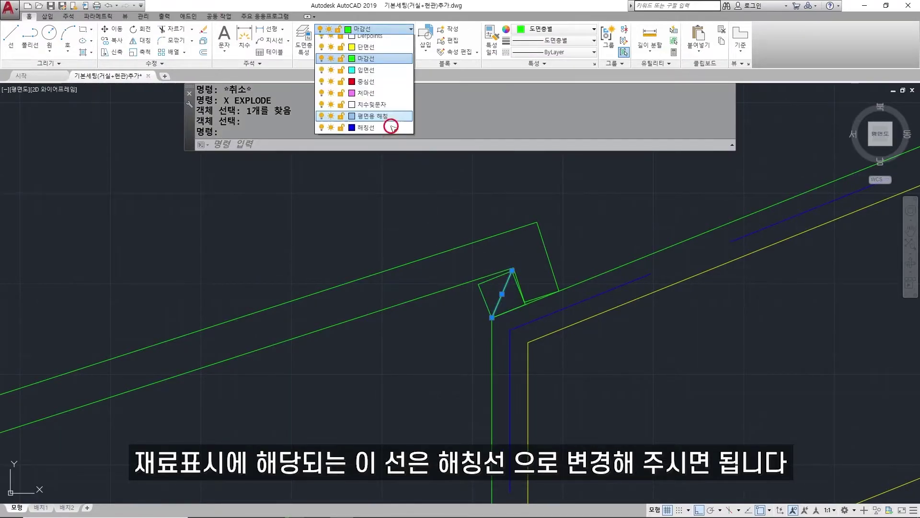
pyautogui.click(366, 112)
pyautogui.press('Escape')
# Step: Create a path array of the roof tile and all batten lines along the green sloped finish line
pyautogui.scroll(-2, 409, 314)
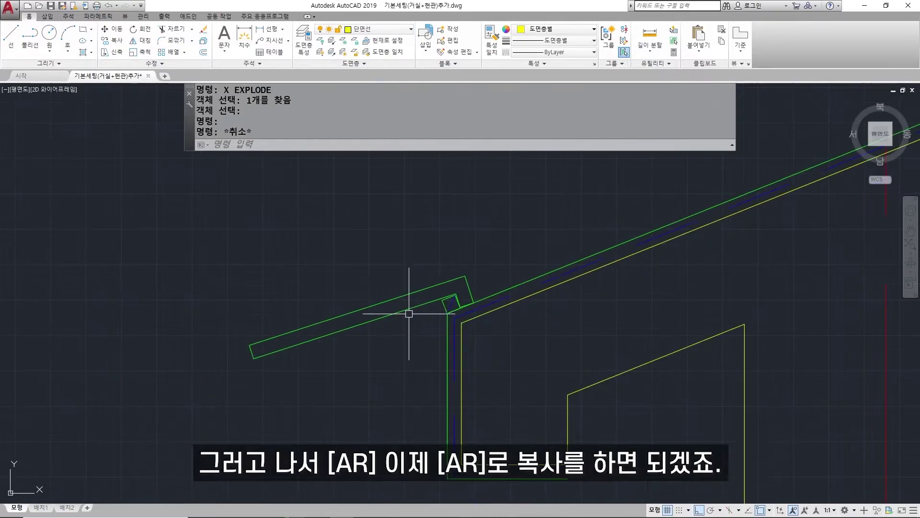
pyautogui.write('ar')
pyautogui.press('space')
pyautogui.scroll(4, 444, 297)
pyautogui.click(474, 312)
pyautogui.click(436, 296)
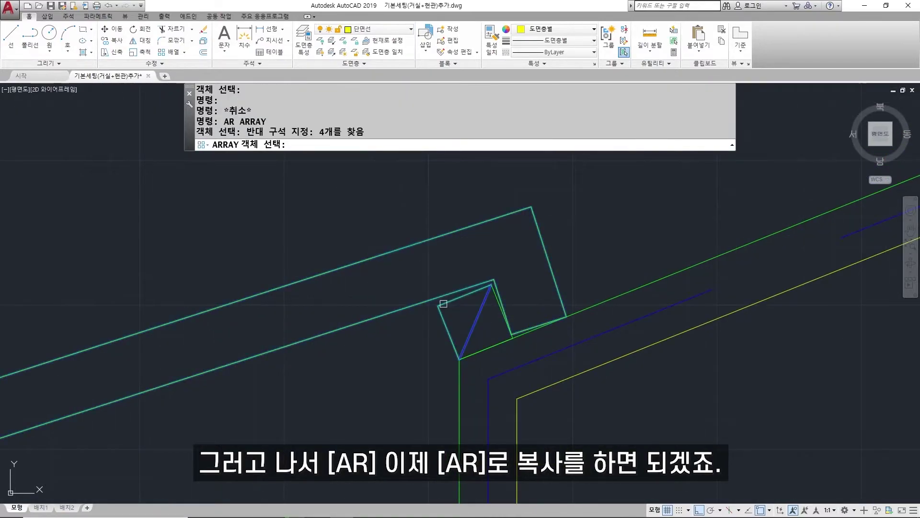
pyautogui.click(496, 345)
pyautogui.click(495, 300)
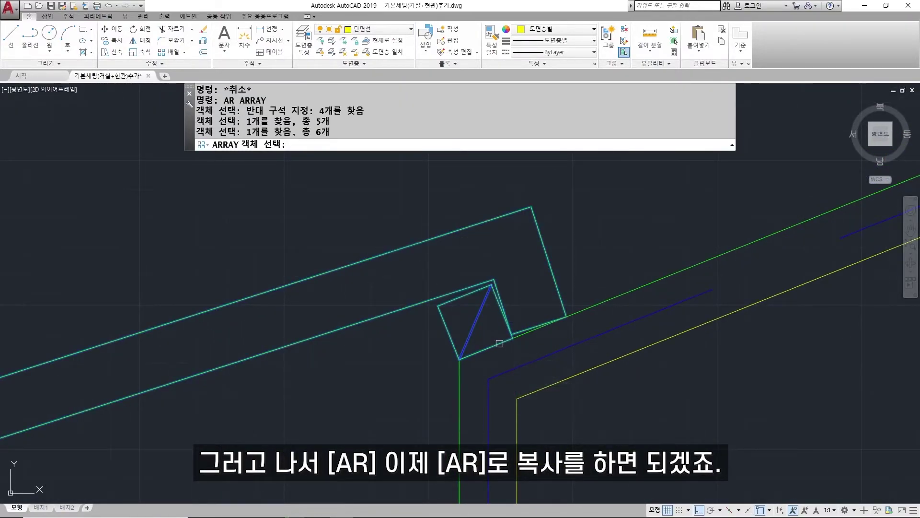
pyautogui.press('space')
pyautogui.scroll(-4, 371, 314)
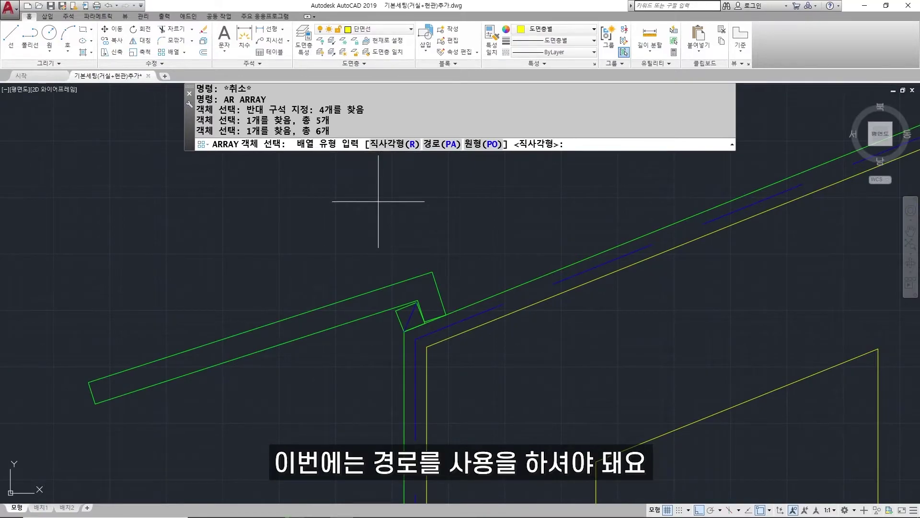
pyautogui.press('space')
pyautogui.scroll(-4, 378, 201)
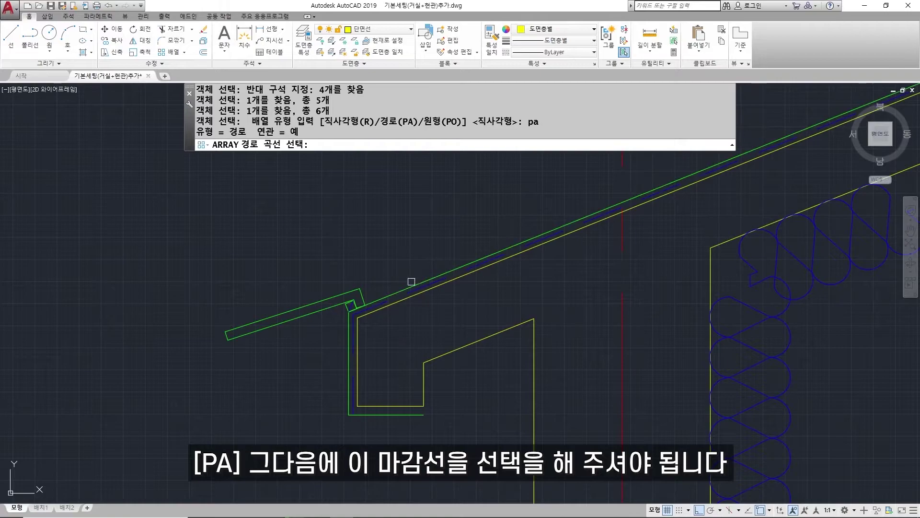
pyautogui.click(411, 281)
# Step: Set the spacing between the arrayed roof tiles to 300 and finish the array
pyautogui.scroll(-3, 360, 343)
pyautogui.scroll(-3, 360, 343)
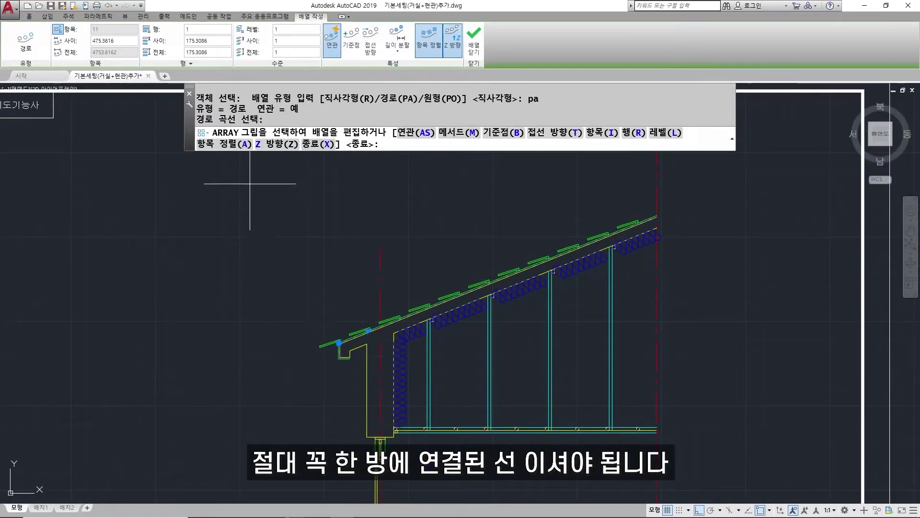
pyautogui.click(60, 42)
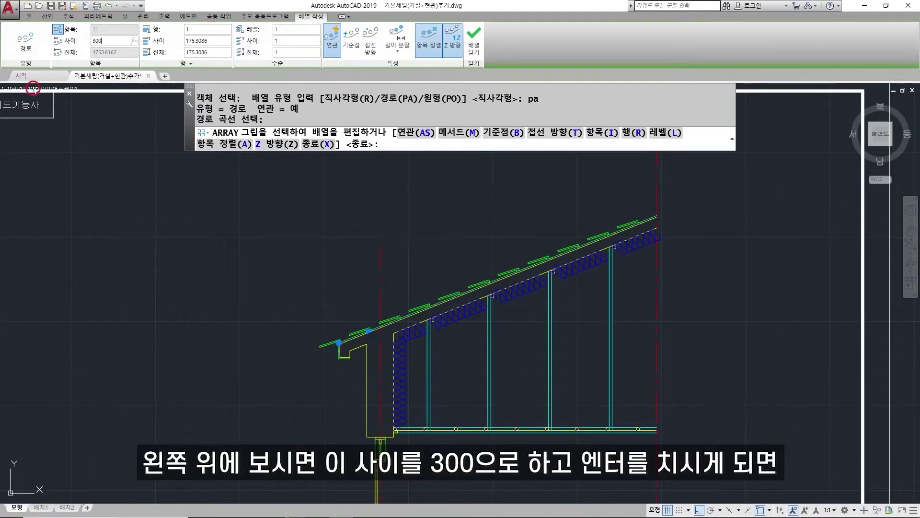
pyautogui.press('Return')
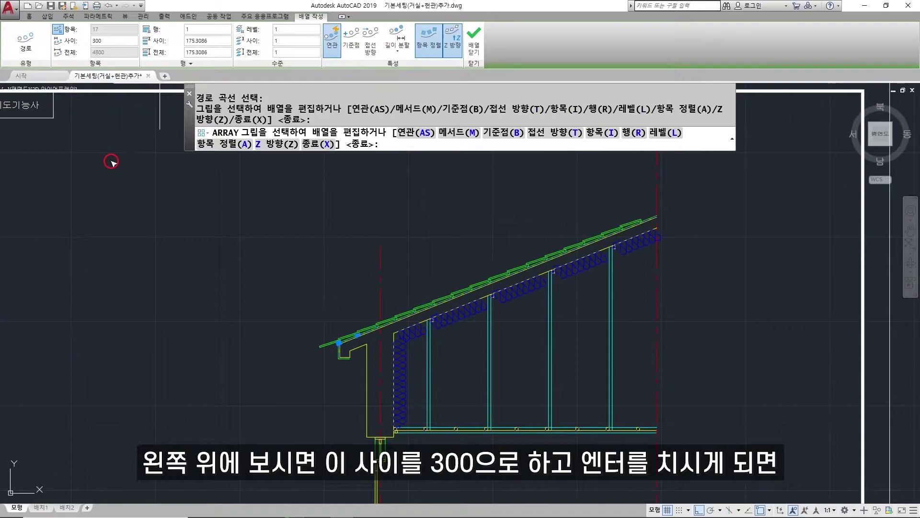
pyautogui.scroll(8, 346, 341)
pyautogui.scroll(-8, 344, 339)
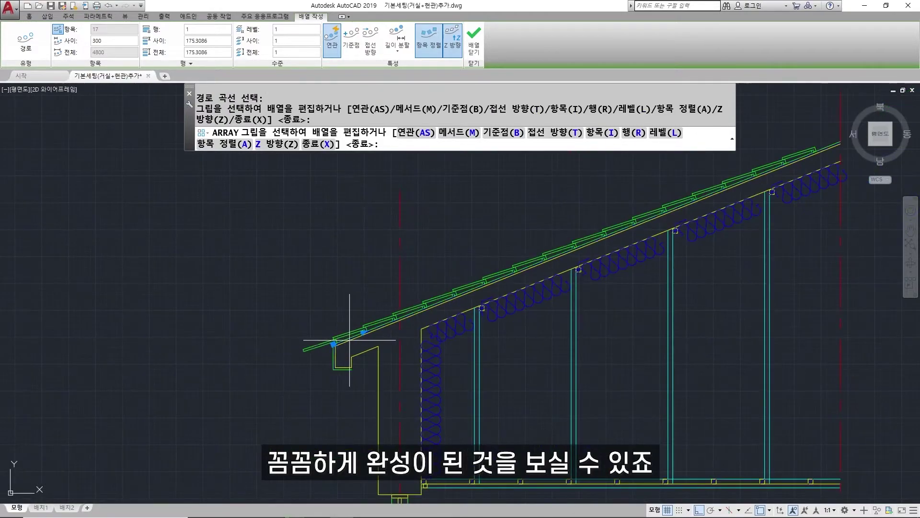
pyautogui.click(479, 53)
# Step: Explode the roof tile array into separate objects
pyautogui.scroll(8, 627, 221)
pyautogui.scroll(-8, 640, 223)
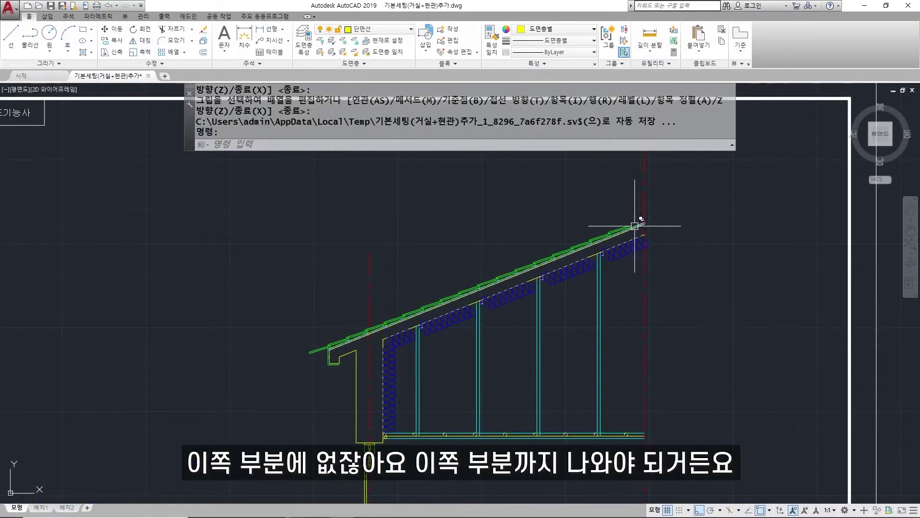
pyautogui.write('x')
pyautogui.press('Return')
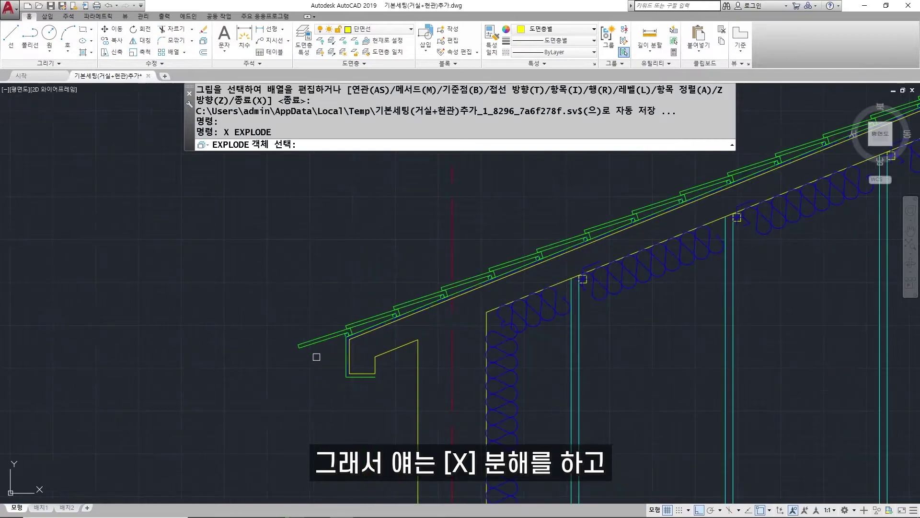
pyautogui.click(318, 336)
# Step: Copy the topmost roof tile up the slope so it overlaps the tile below and crosses the red centre line
pyautogui.scroll(-3, 615, 243)
pyautogui.scroll(8, 615, 243)
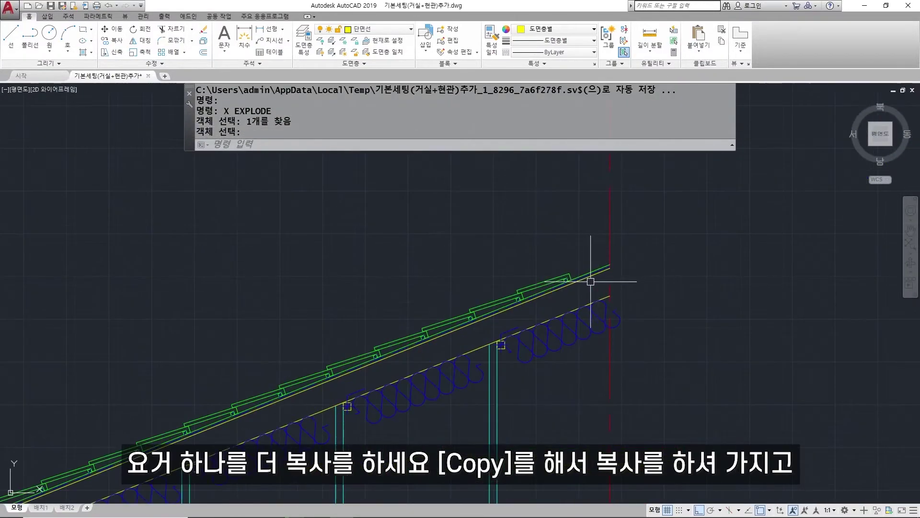
pyautogui.write('co')
pyautogui.press('Return')
pyautogui.scroll(5, 556, 274)
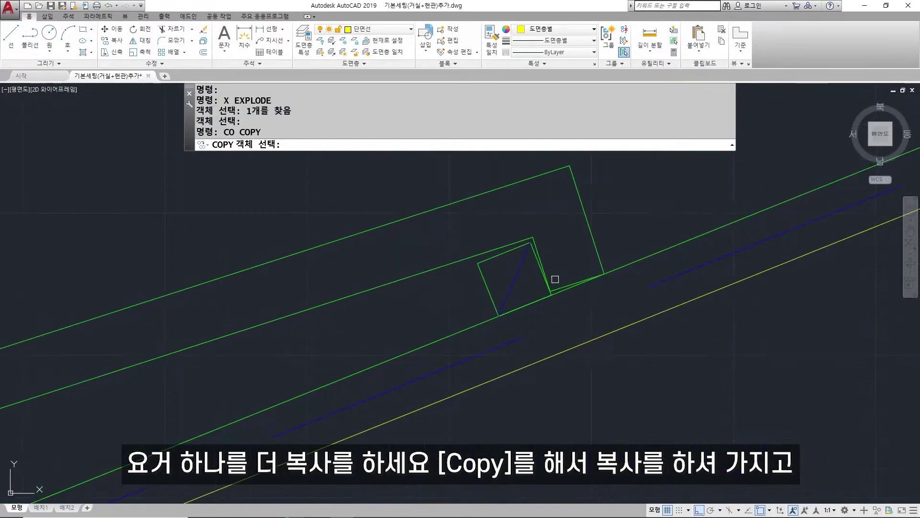
pyautogui.scroll(-3, 550, 246)
pyautogui.click(324, 287)
pyautogui.press('Return')
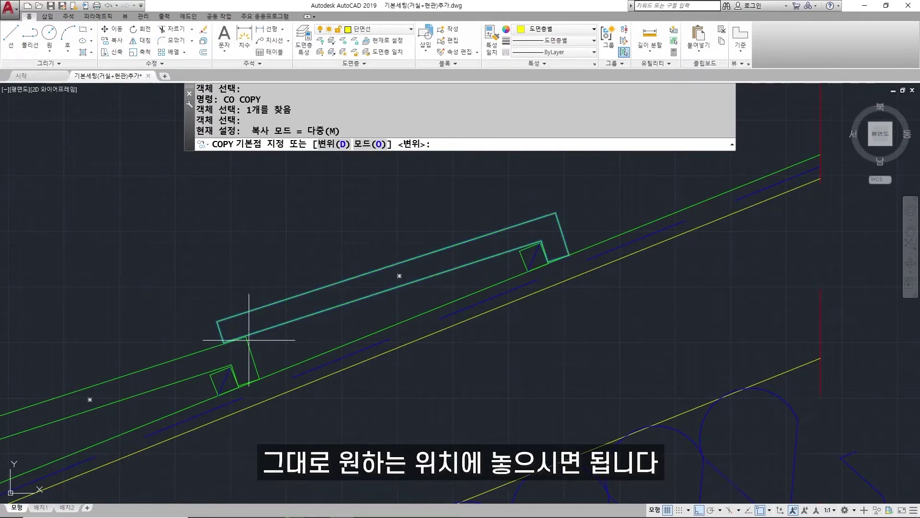
pyautogui.scroll(-3, 549, 275)
pyautogui.click(363, 325)
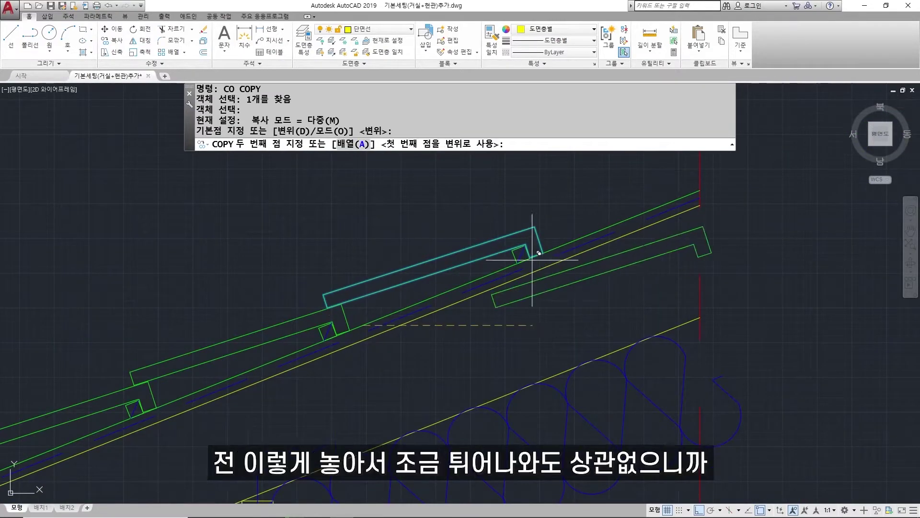
pyautogui.click(555, 245)
pyautogui.press('Escape')
# Step: Explode the copied roof tile that crosses the red centre line at the ridge
pyautogui.scroll(-2, 518, 277)
pyautogui.moveTo(606, 255); pyautogui.dragTo(541, 288, button='middle')
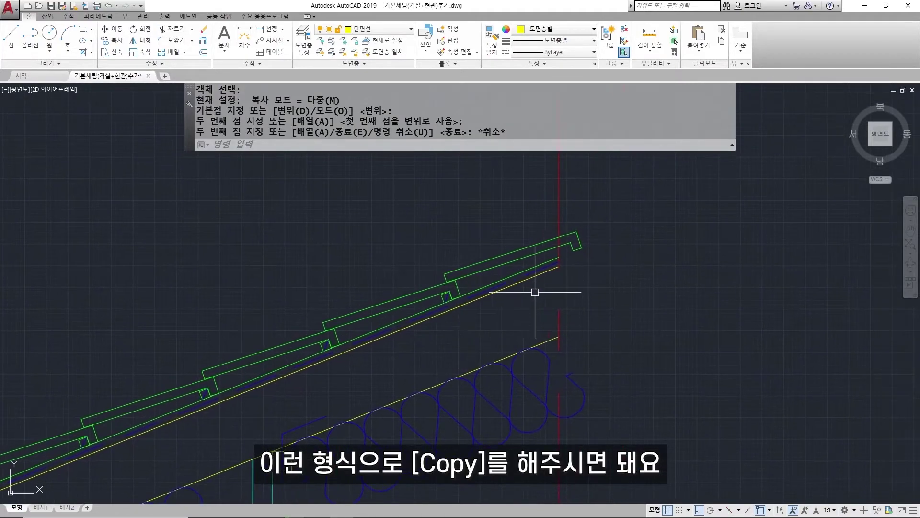
pyautogui.write('x')
pyautogui.press('Return')
pyautogui.click(580, 240)
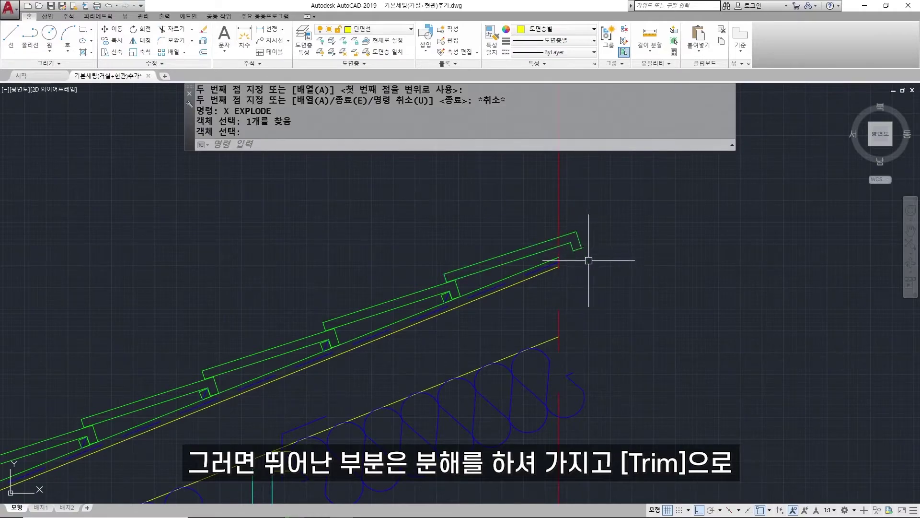
# Step: Trim the exploded ridge tile's upper and lower lines where they extend beyond the red centre line
pyautogui.write('tr')
pyautogui.press('space')
pyautogui.press('space')
pyautogui.click(595, 272)
pyautogui.click(567, 227)
pyautogui.press('Escape')
# Step: Erase the leftover tile end pieces beyond the red centre line
pyautogui.click(598, 273)
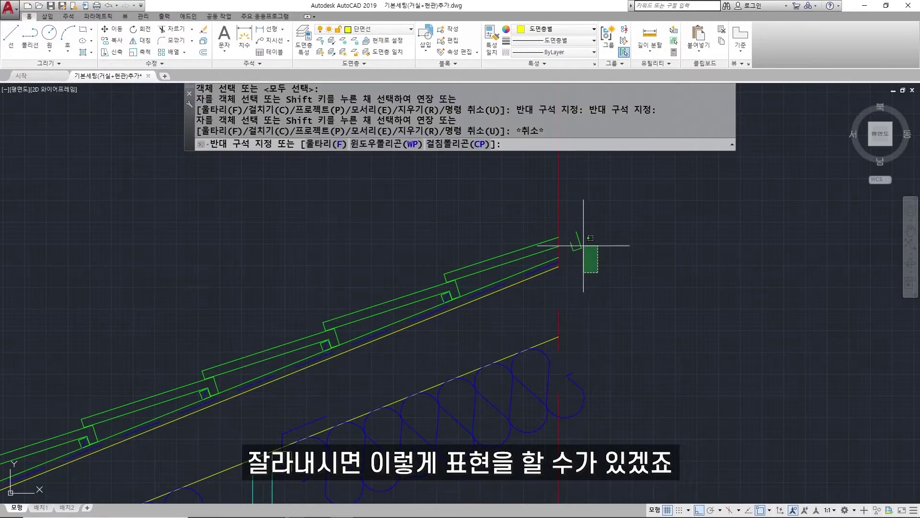
pyautogui.click(595, 225)
pyautogui.press('Delete')
pyautogui.scroll(-4, 560, 266)
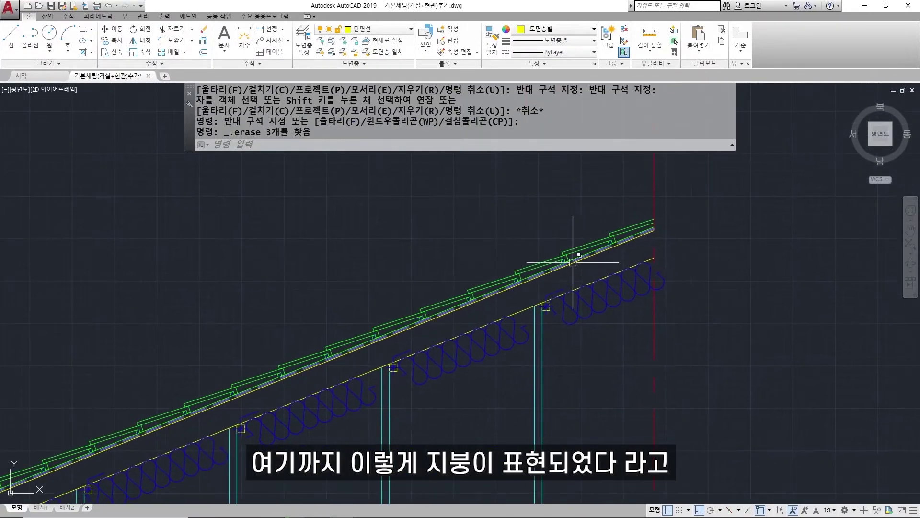
pyautogui.scroll(-3, 560, 266)
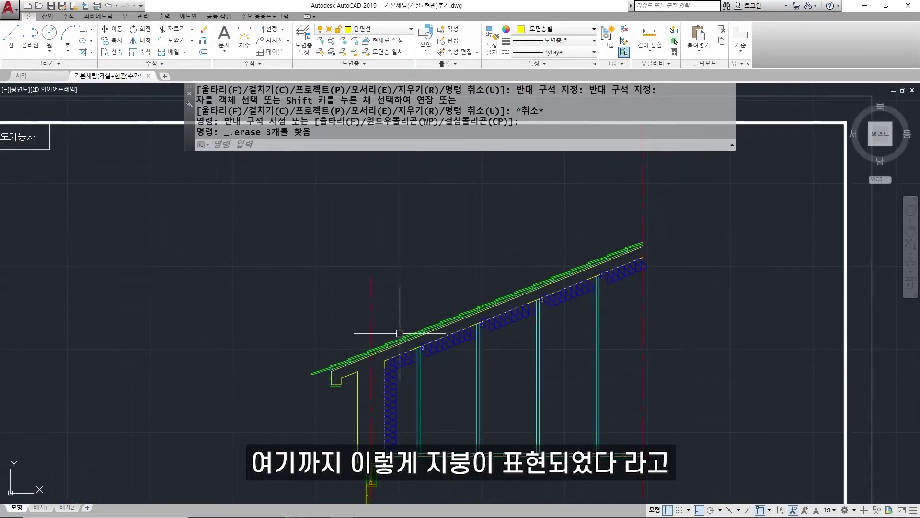
# Step: Delete the lowest roof tile that overhangs past the eave
pyautogui.scroll(5, 322, 379)
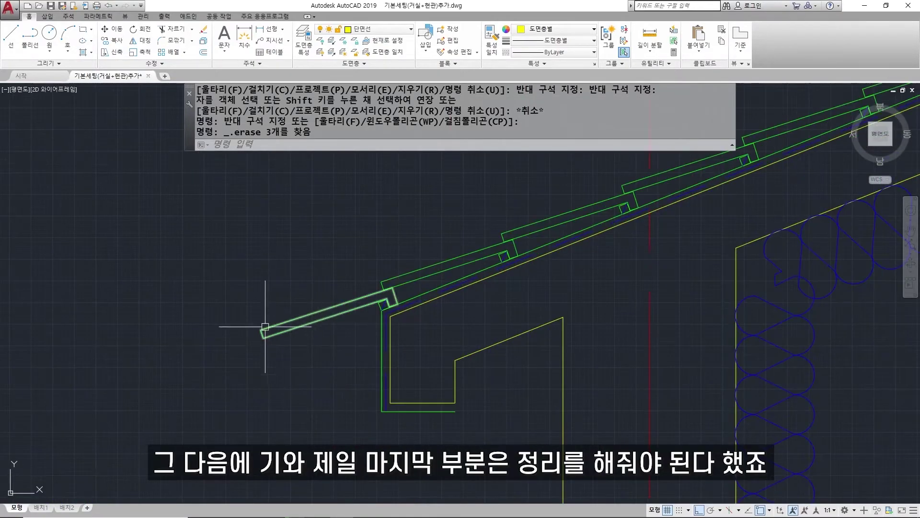
pyautogui.click(266, 341)
pyautogui.click(246, 329)
pyautogui.press('Delete')
# Step: Explode the lowest remaining roof tile and the batten square at the eave corner
pyautogui.scroll(3, 366, 304)
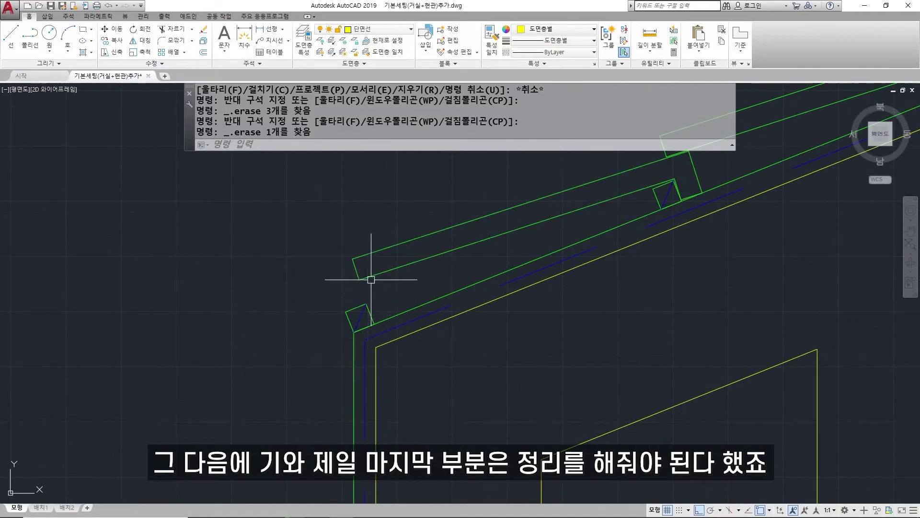
pyautogui.write('x')
pyautogui.press('space')
pyautogui.click(371, 278)
pyautogui.click(351, 322)
pyautogui.press('space')
# Step: Fillet the eave tile's upper line with the batten's outer side, and its lower line with the batten's inner side, using radius 0
pyautogui.write('f')
pyautogui.press('space')
pyautogui.click(368, 252)
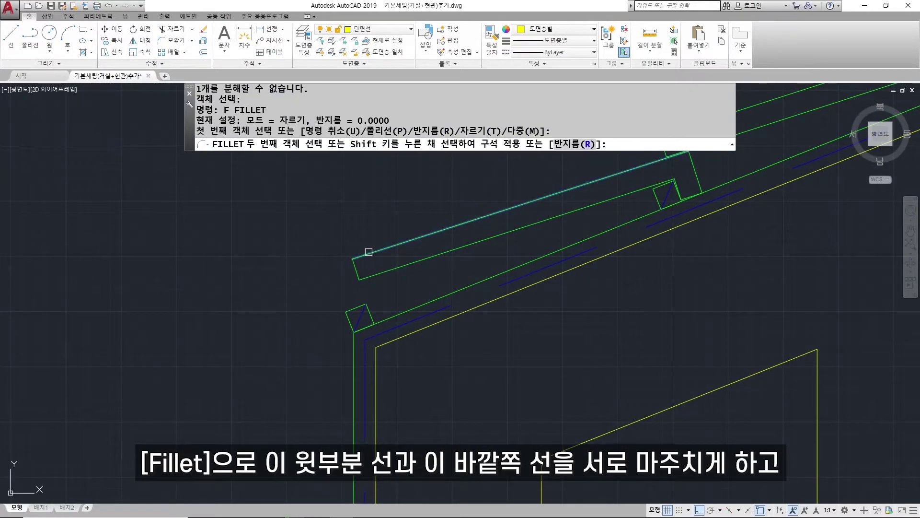
pyautogui.click(346, 319)
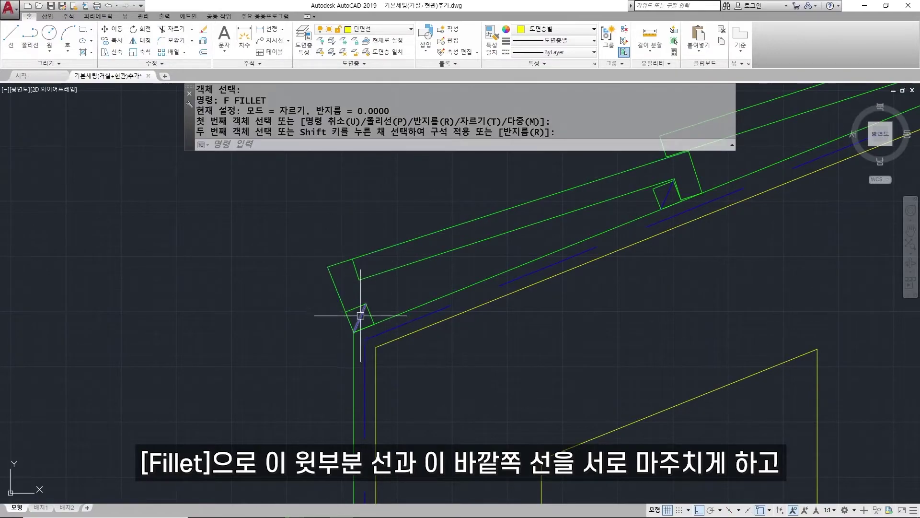
pyautogui.press('space')
pyautogui.click(373, 301)
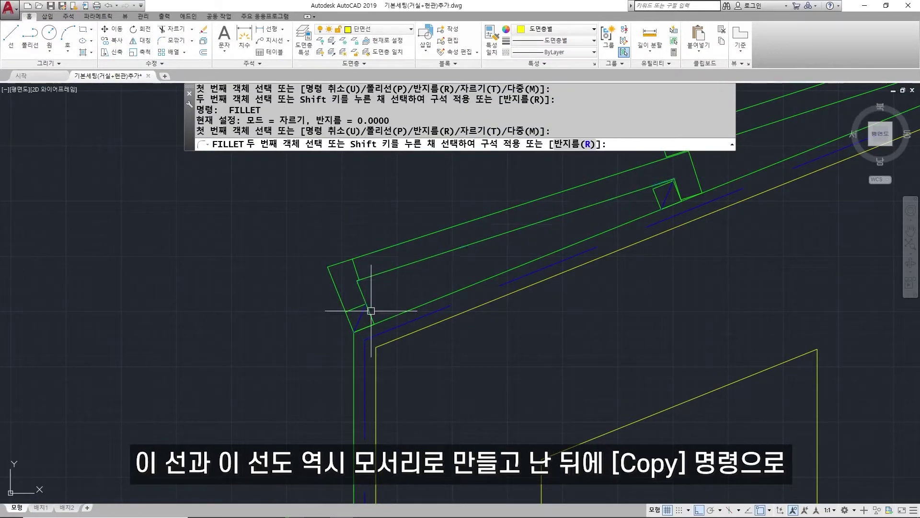
pyautogui.click(371, 310)
# Step: Copy the two extended batten side lines a short distance up the slope from the outer line's lower end
pyautogui.write('co')
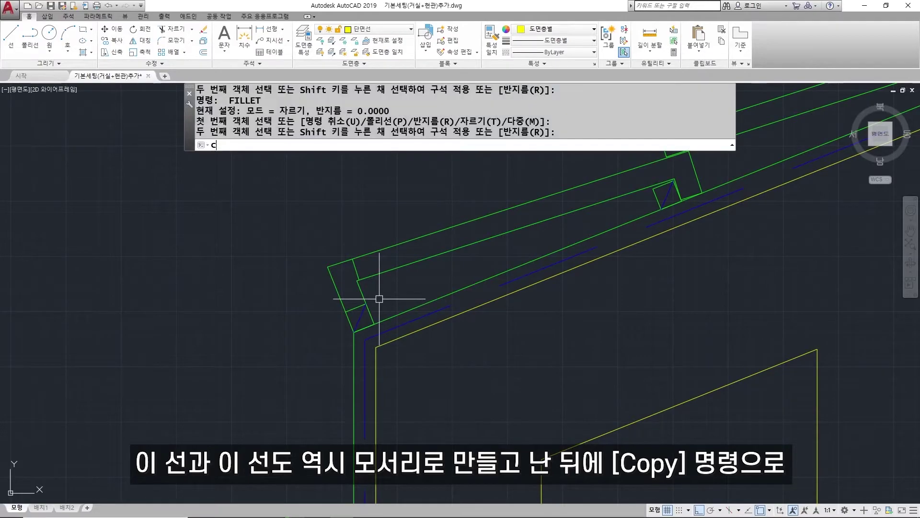
pyautogui.press('Return')
pyautogui.click(351, 315)
pyautogui.click(351, 319)
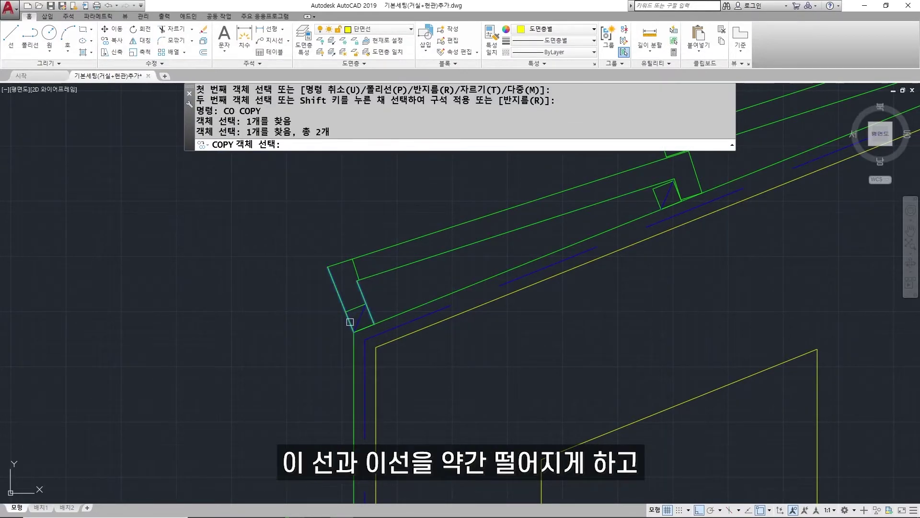
pyautogui.press('Return')
pyautogui.click(367, 323)
pyautogui.click(382, 320)
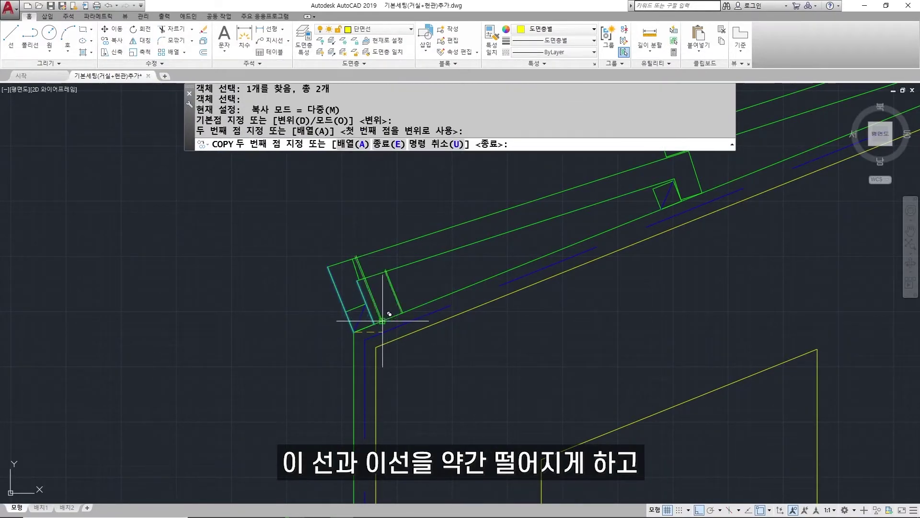
pyautogui.press('Escape')
# Step: Trim the copied lines at the tile's underside and the original side lines below the old batten's upper edge
pyautogui.write('tr')
pyautogui.press('Return')
pyautogui.press('Return')
pyautogui.scroll(2, 355, 262)
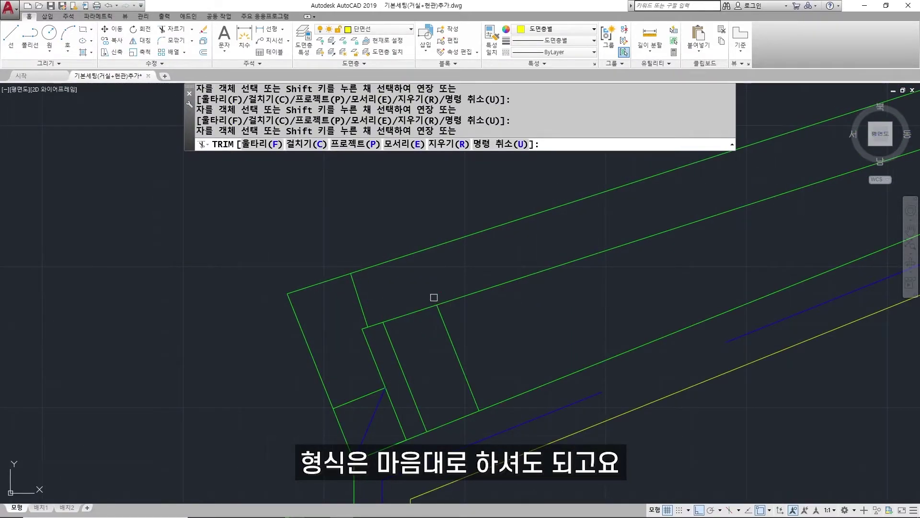
pyautogui.click(346, 431)
pyautogui.press('Return')
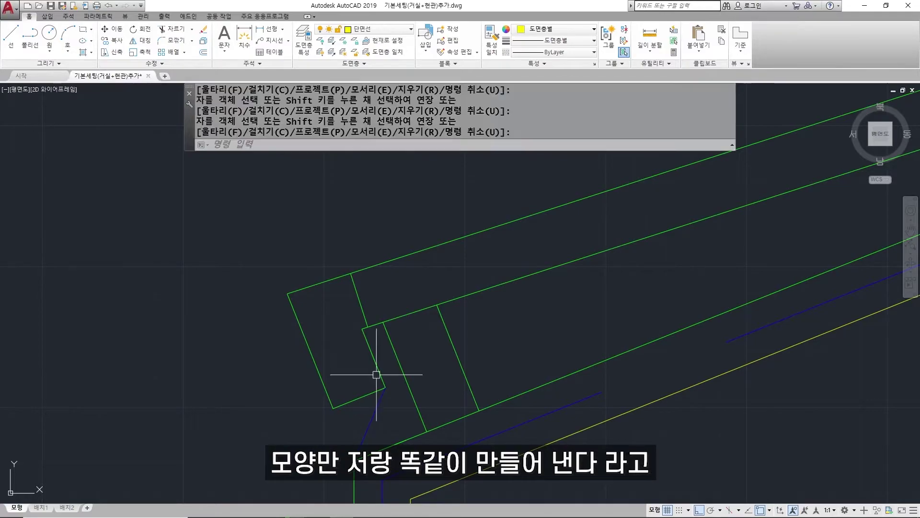
# Step: Erase the old batten diagonal and the old end line inside the eave tile
pyautogui.click(379, 404)
pyautogui.press('Delete')
pyautogui.click(365, 312)
pyautogui.press('Delete')
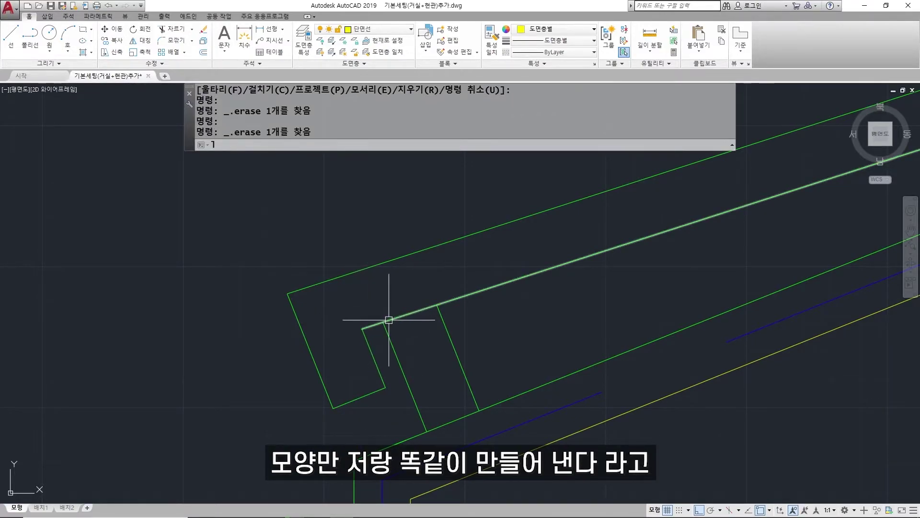
# Step: Draw a diagonal across the new eave batten from its upper-right to lower-left corner and put it on the blue 해칭선 layer
pyautogui.write('l')
pyautogui.press('Return')
pyautogui.click(437, 304)
pyautogui.click(427, 431)
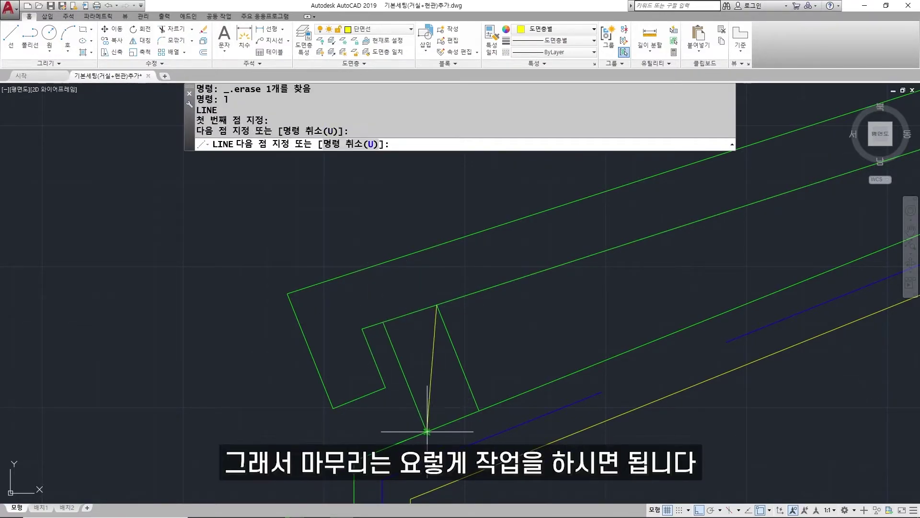
pyautogui.press('Return')
pyautogui.click(431, 379)
pyautogui.click(360, 29)
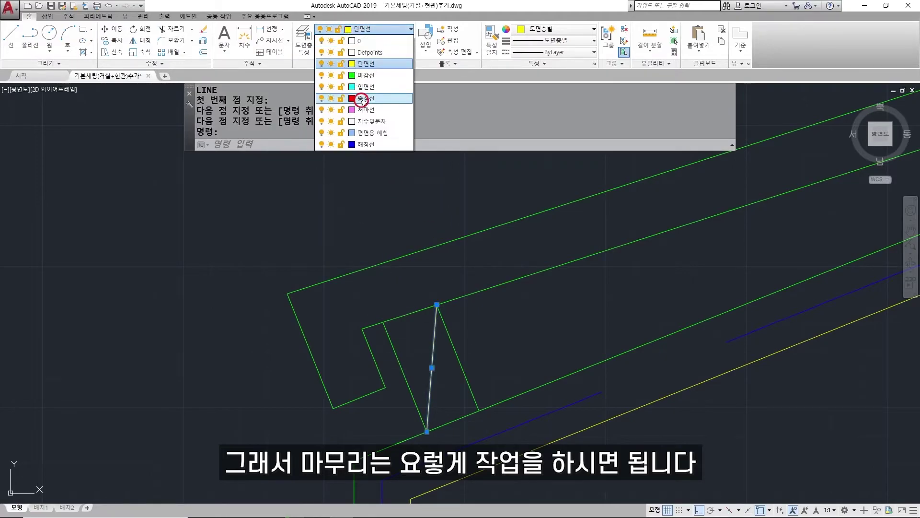
pyautogui.press('Escape')
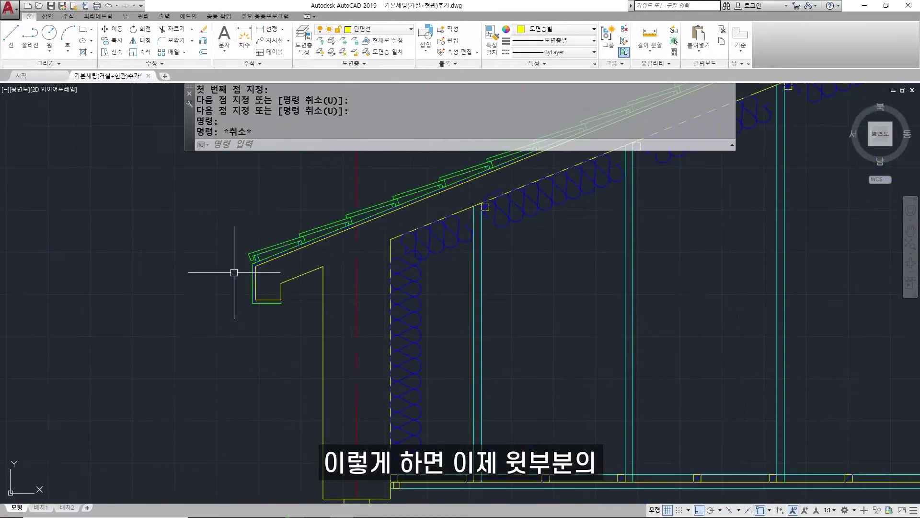
# Step: Copy the two ceiling batten squares and diagonal beside the wall to the eave box's lower inner corner, using the ceiling's lower wall corner as base point
pyautogui.scroll(-6, 234, 272)
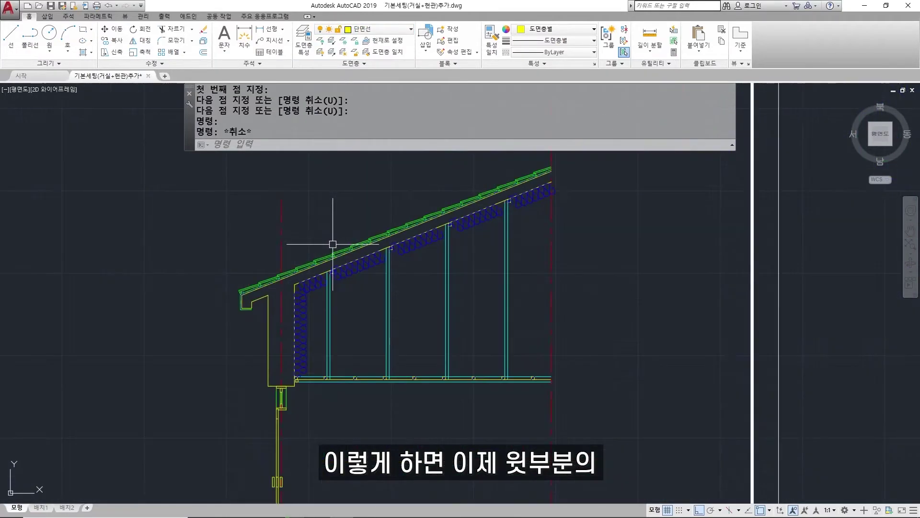
pyautogui.scroll(4, 307, 353)
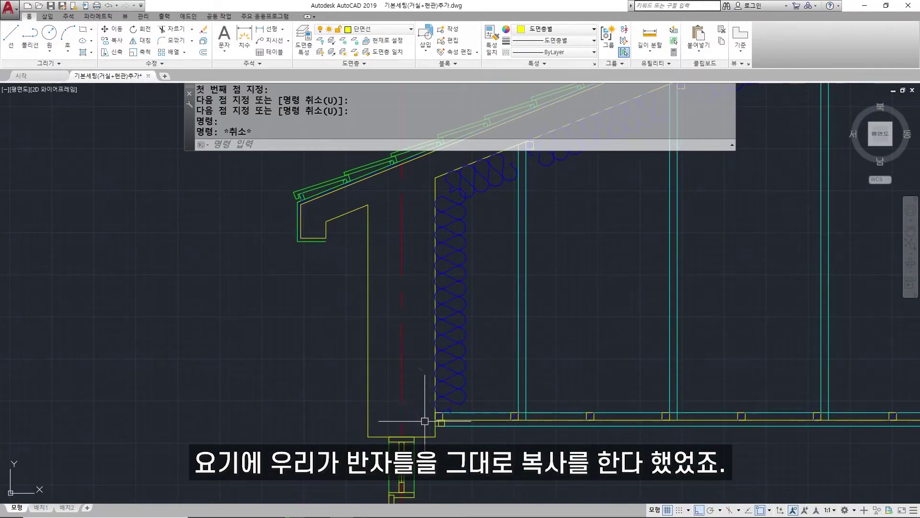
pyautogui.scroll(2, 425, 423)
pyautogui.write('co')
pyautogui.press('Return')
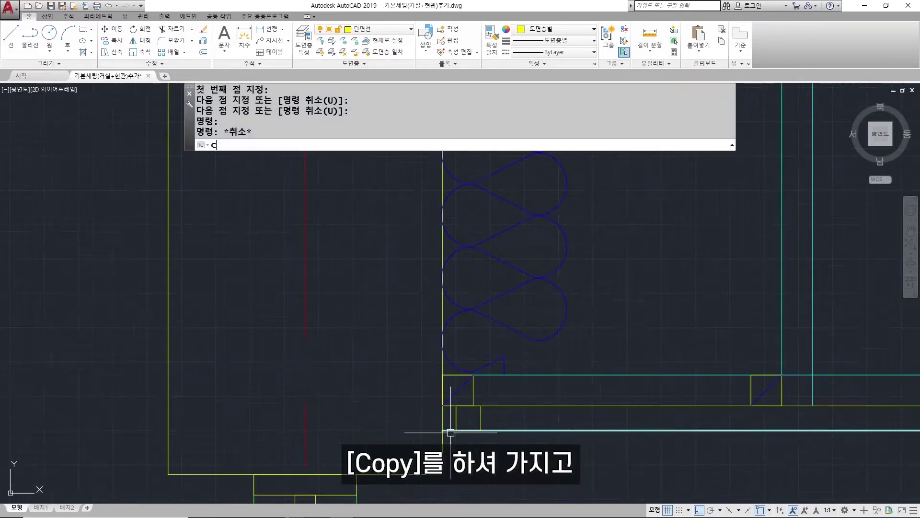
pyautogui.scroll(3, 477, 428)
pyautogui.click(393, 326)
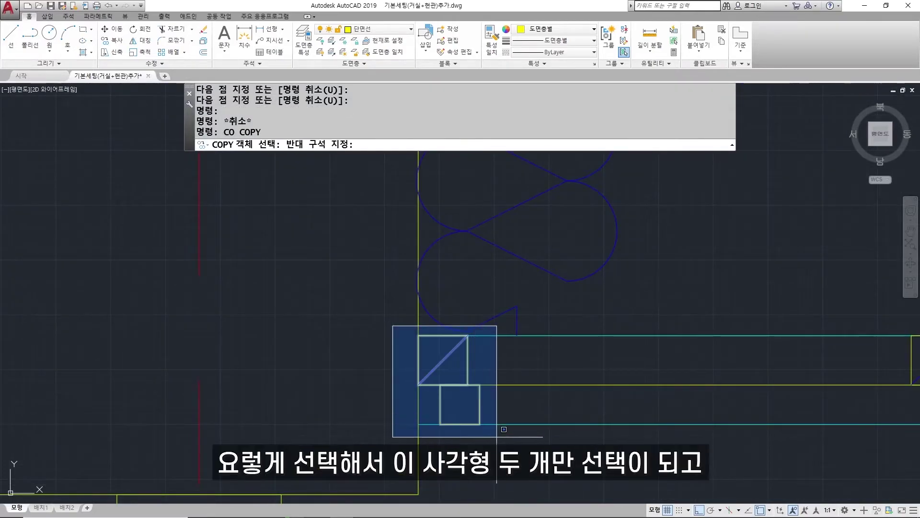
pyautogui.click(544, 464)
pyautogui.scroll(-2, 440, 384)
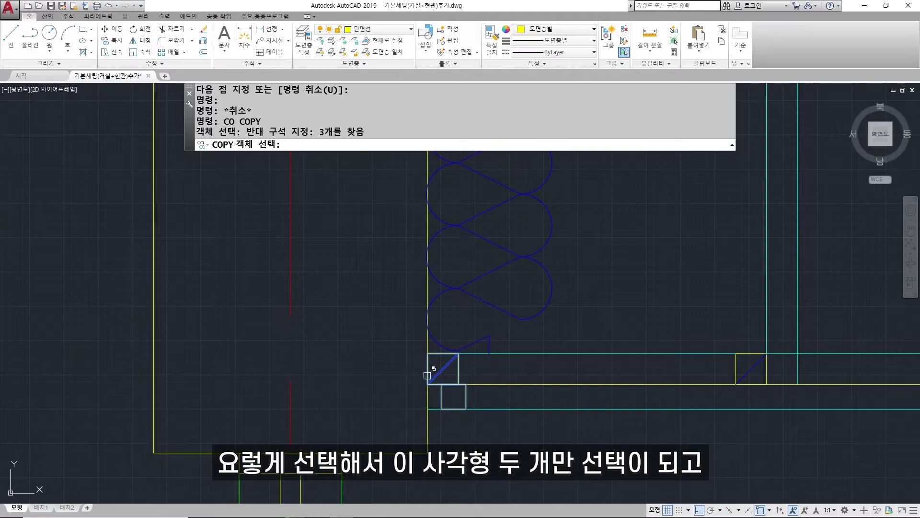
pyautogui.press('Return')
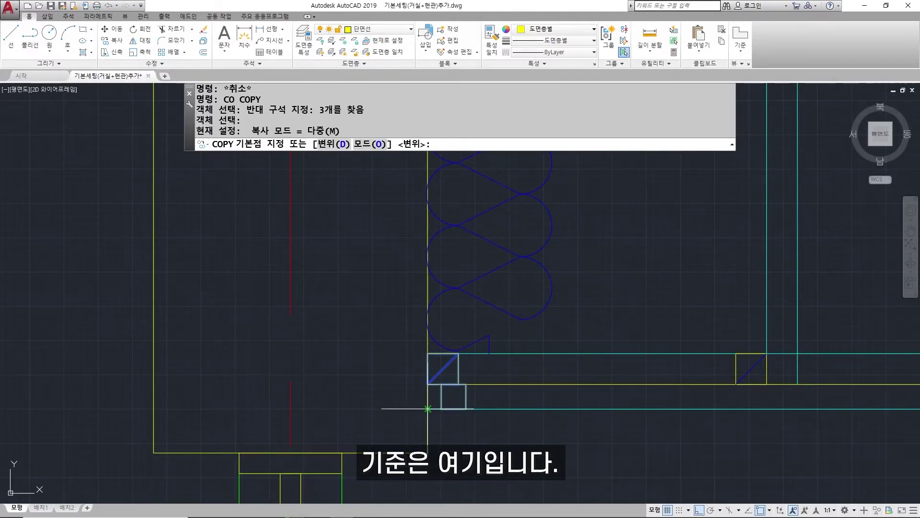
pyautogui.click(427, 409)
pyautogui.scroll(-4, 402, 387)
pyautogui.scroll(4, 287, 227)
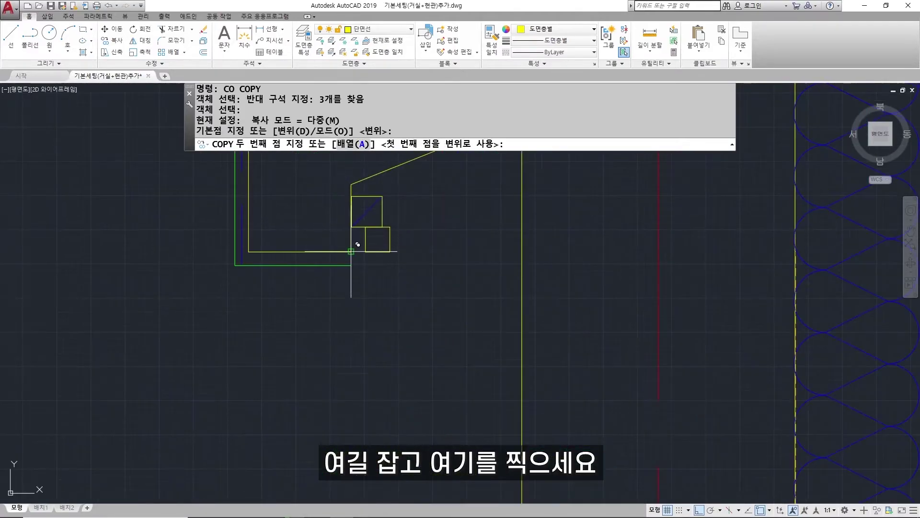
pyautogui.click(352, 251)
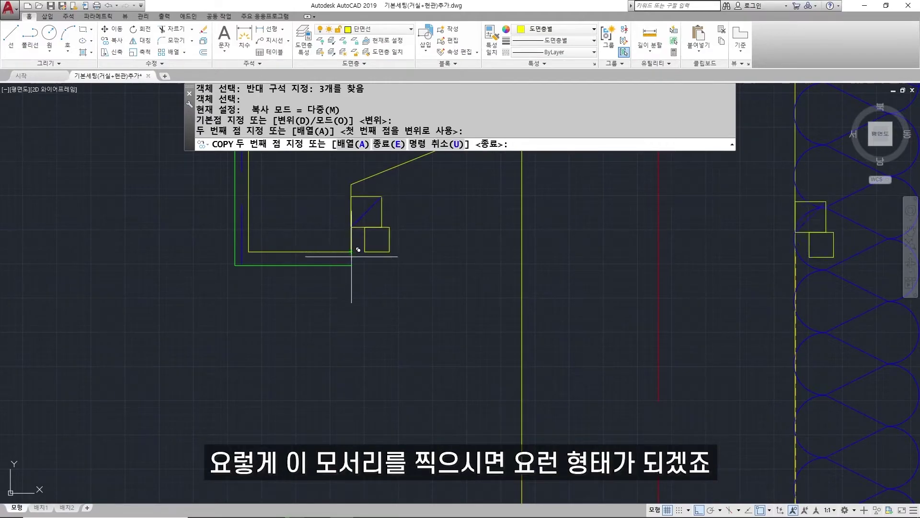
pyautogui.press('Escape')
# Step: Draw a horizontal line from the lower-left corner of the copied upper square to the wall
pyautogui.moveTo(407, 284); pyautogui.dragTo(374, 328, button='middle')
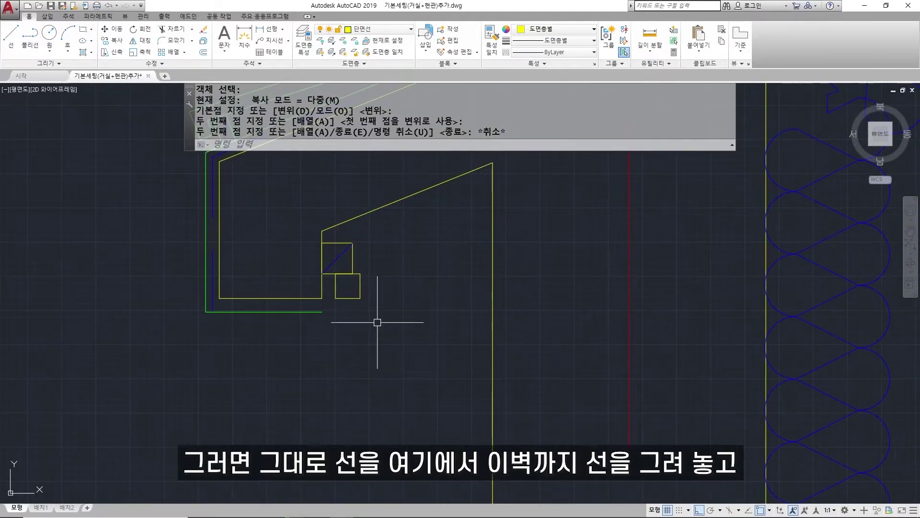
pyautogui.write('l')
pyautogui.press('Return')
pyautogui.click(322, 274)
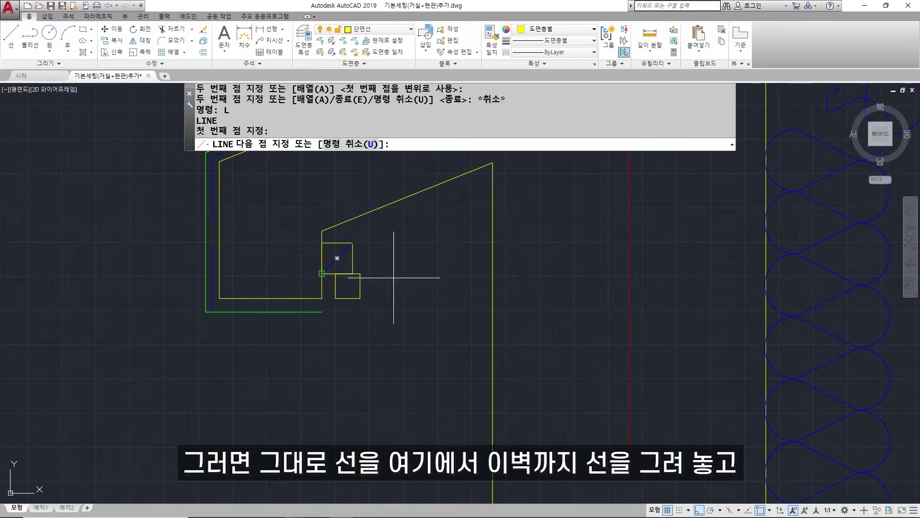
pyautogui.click(492, 273)
pyautogui.press('Return')
# Step: Mirror the two eave batten squares about a vertical axis through the horizontal line's midpoint, keeping the originals
pyautogui.write('mi')
pyautogui.press('Return')
pyautogui.click(362, 297)
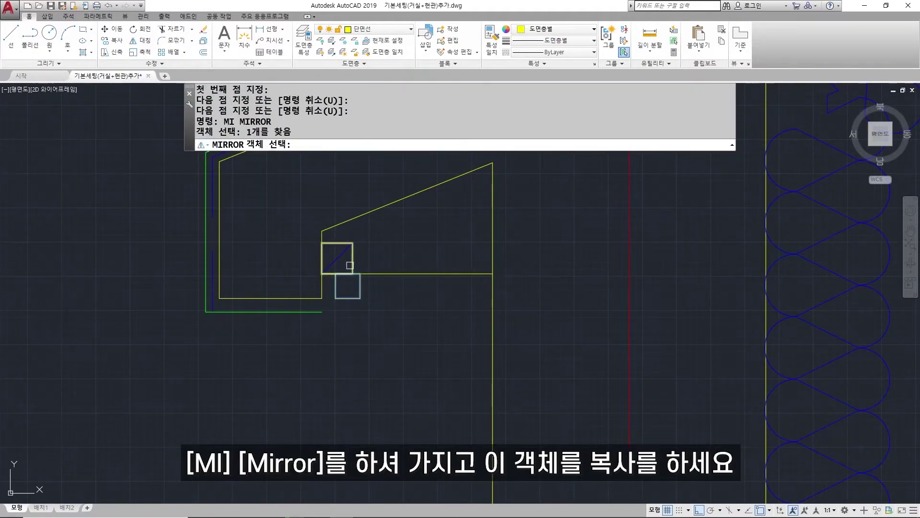
pyautogui.click(352, 263)
pyautogui.press('Return')
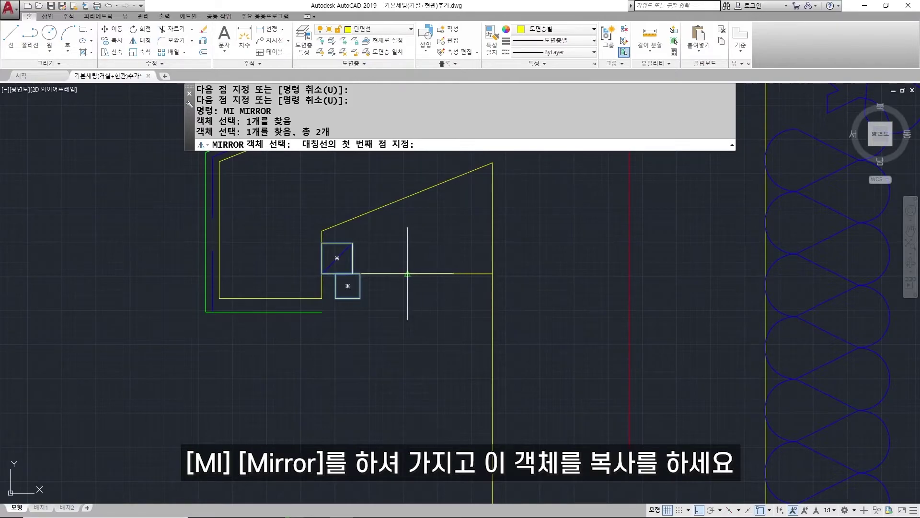
pyautogui.click(407, 274)
pyautogui.click(408, 251)
pyautogui.press('Return')
# Step: Draw horizontal lines joining the top edges of the two upper squares and the bottom edges of the two lower squares
pyautogui.write('l')
pyautogui.press('Return')
pyautogui.click(352, 243)
pyautogui.click(462, 243)
pyautogui.press('Return')
pyautogui.press('Return')
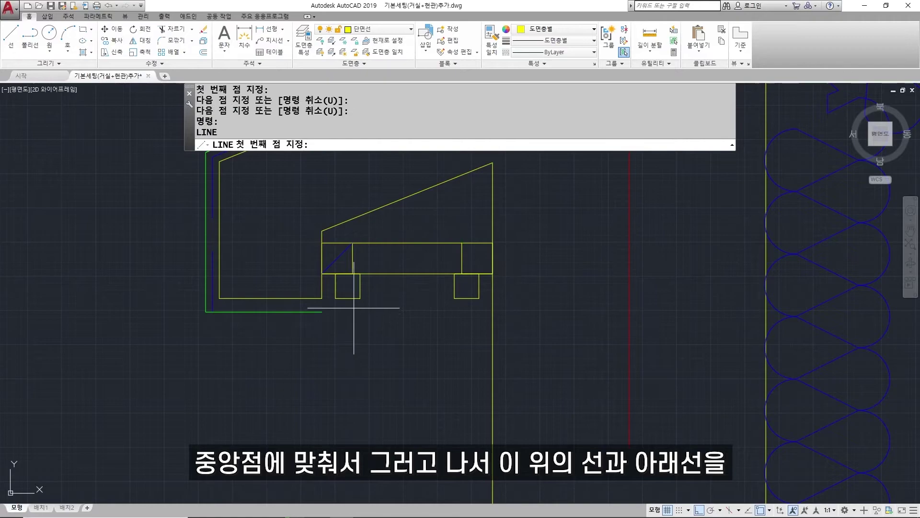
pyautogui.click(360, 298)
pyautogui.click(454, 298)
pyautogui.press('Return')
# Step: Move the two horizontal lines connecting the eave squares to the 입면선 layer
pyautogui.click(419, 298)
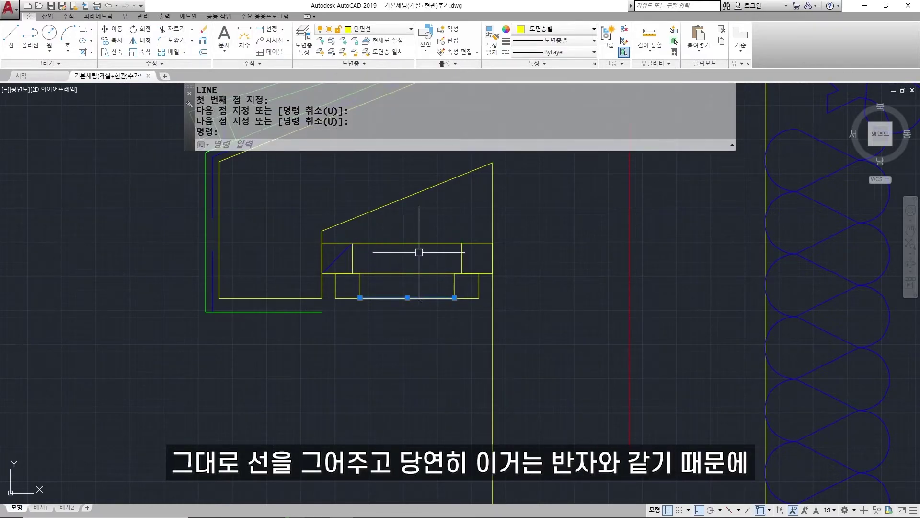
pyautogui.click(419, 243)
pyautogui.click(379, 28)
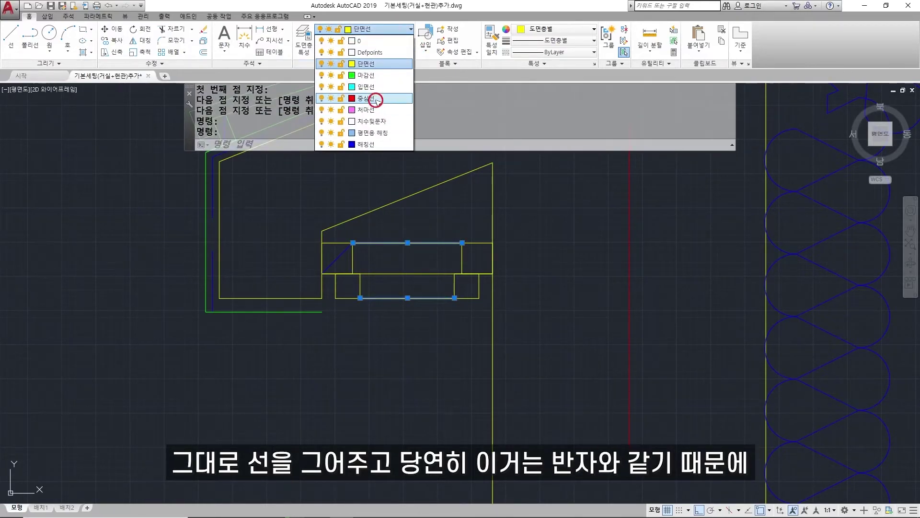
pyautogui.click(365, 87)
pyautogui.press('Escape')
# Step: Draw a diagonal across the upper square beside the wall and put it on the blue 해칭선 layer
pyautogui.write('1')
pyautogui.press('Return')
pyautogui.click(492, 243)
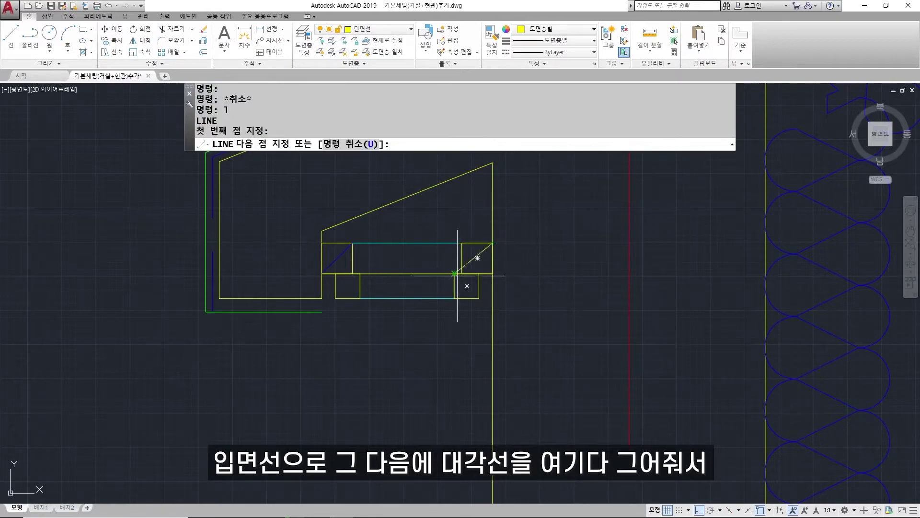
pyautogui.press('Return')
pyautogui.click(470, 267)
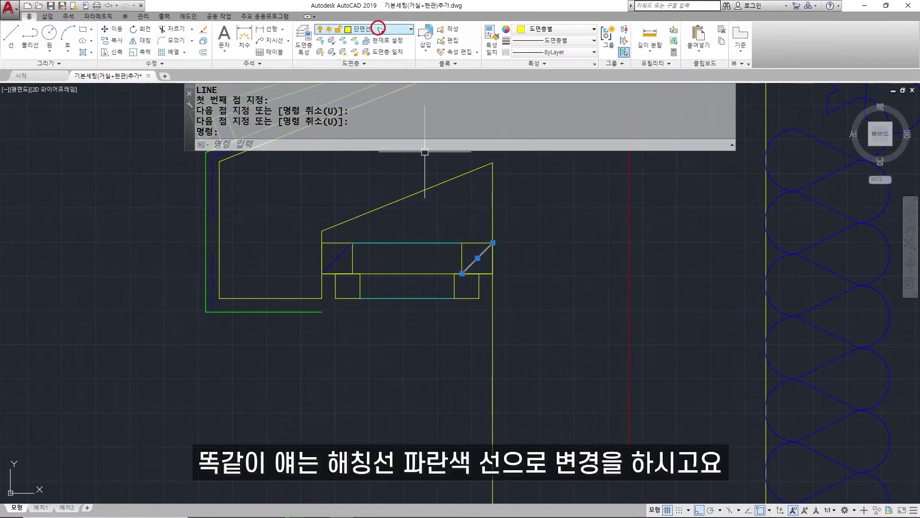
pyautogui.click(377, 28)
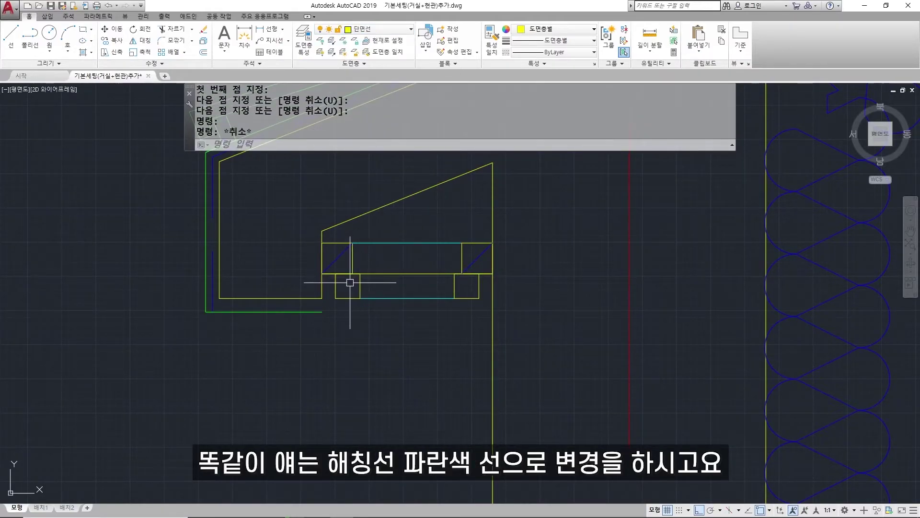
# Step: Hatch the two lower eave batten squares with the ANSI31 pattern at scale 5 in the blue hatch-line colour
pyautogui.write('h')
pyautogui.press('Return')
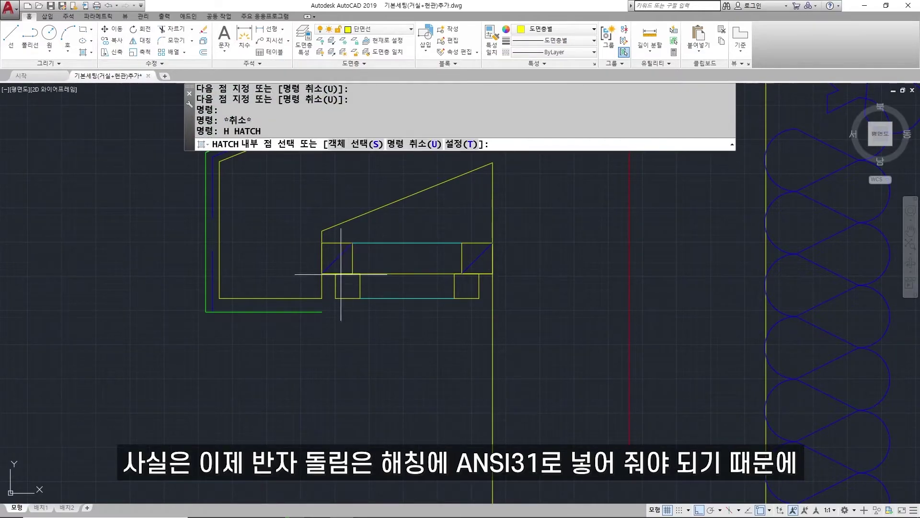
pyautogui.click(147, 42)
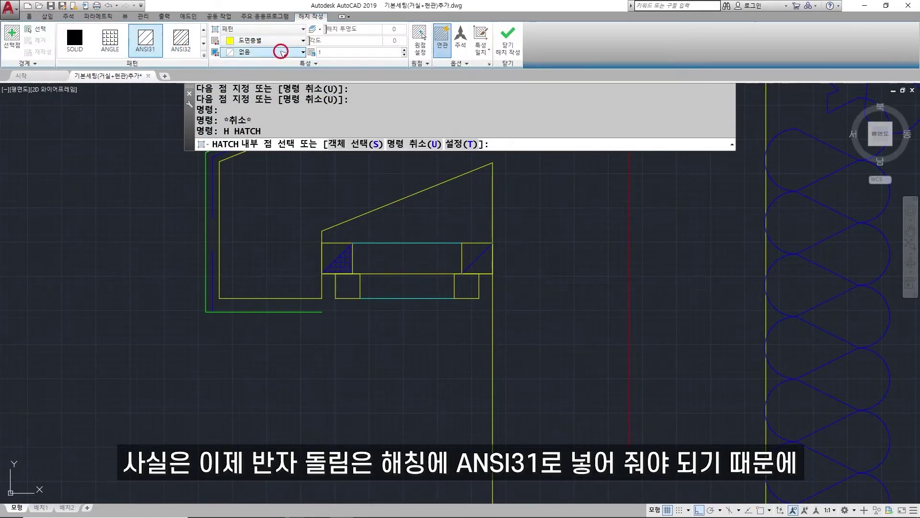
pyautogui.click(348, 286)
pyautogui.click(467, 286)
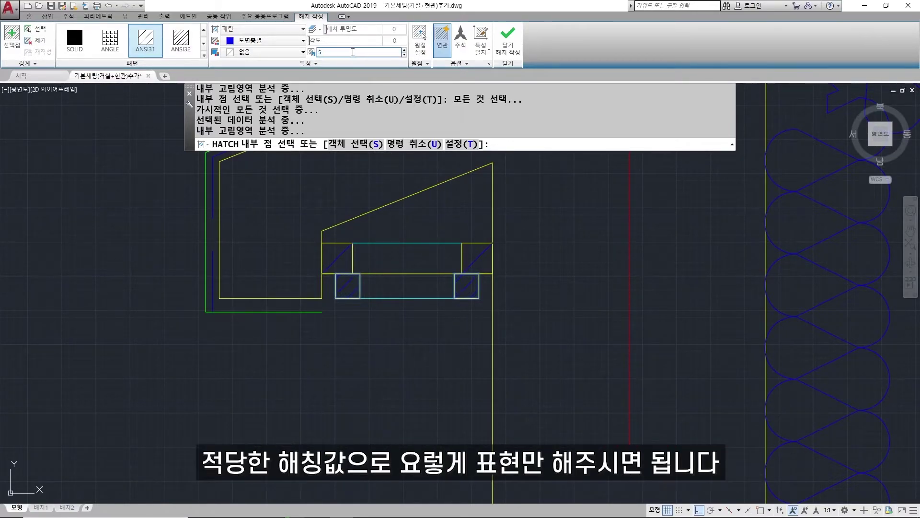
pyautogui.click(507, 38)
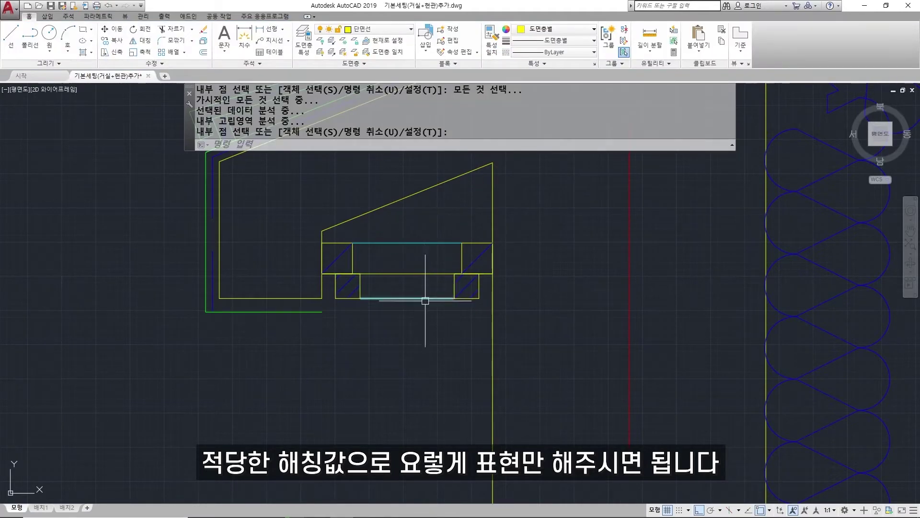
# Step: Draw a short vertical line downward from the bottom outer corner of the lower batten square nearest the fascia
pyautogui.scroll(2, 336, 315)
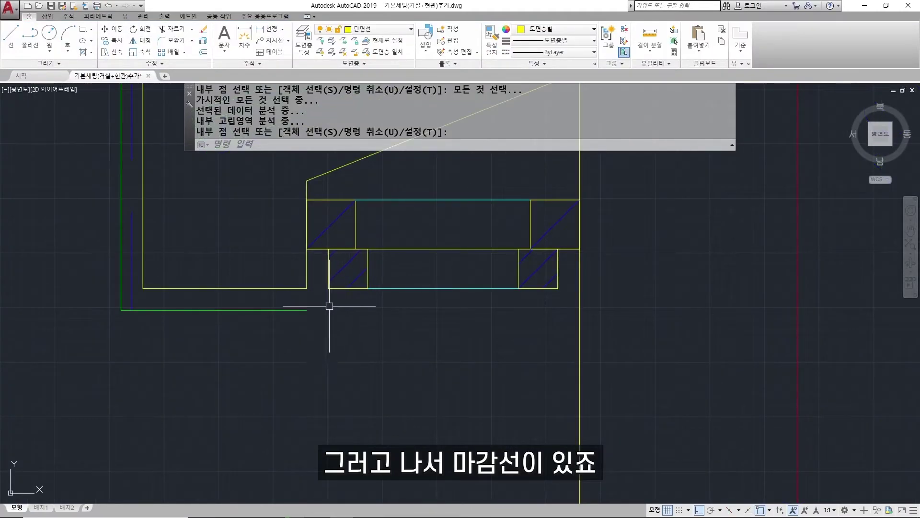
pyautogui.write('L')
pyautogui.press('Return')
pyautogui.click(328, 288)
pyautogui.click(329, 334)
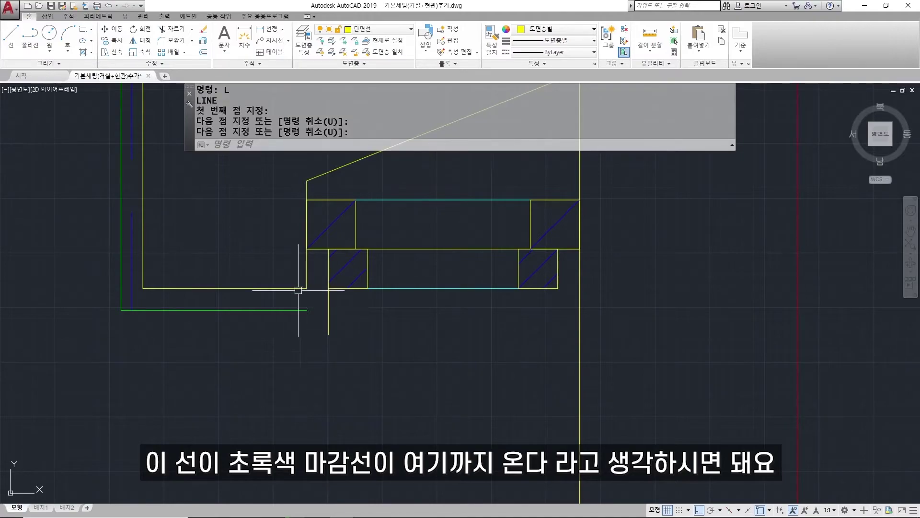
# Step: Fillet the new vertical line with the green finish line under the eave to form a sharp corner
pyautogui.write('F')
pyautogui.press('space')
pyautogui.click(328, 306)
pyautogui.click(303, 311)
pyautogui.press('space')
pyautogui.press('Escape')
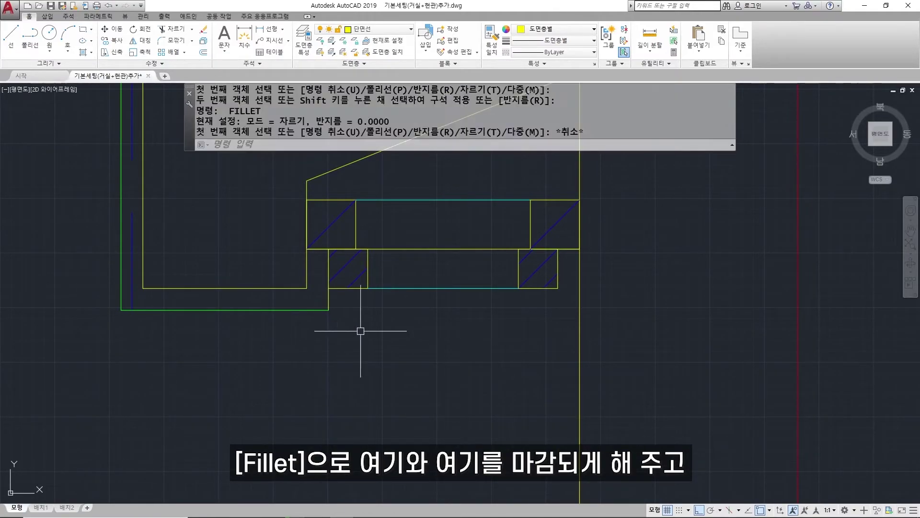
# Step: Match the short vertical line's properties to the green finish line
pyautogui.write('ma')
pyautogui.press('space')
pyautogui.click(317, 311)
pyautogui.click(328, 299)
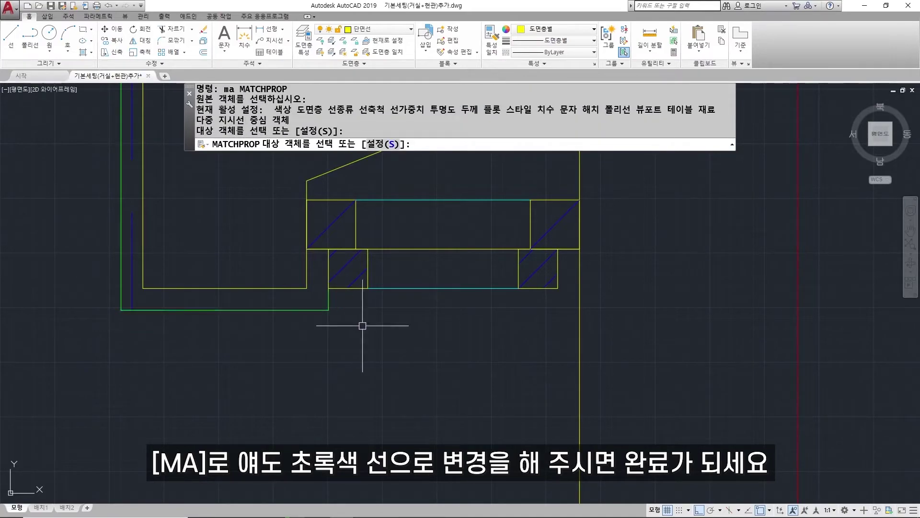
pyautogui.press('Escape')
# Step: Draw two short vertical lines for a drip groove between the eave's yellow bottom edge and the green finish line
pyautogui.scroll(-2, 358, 336)
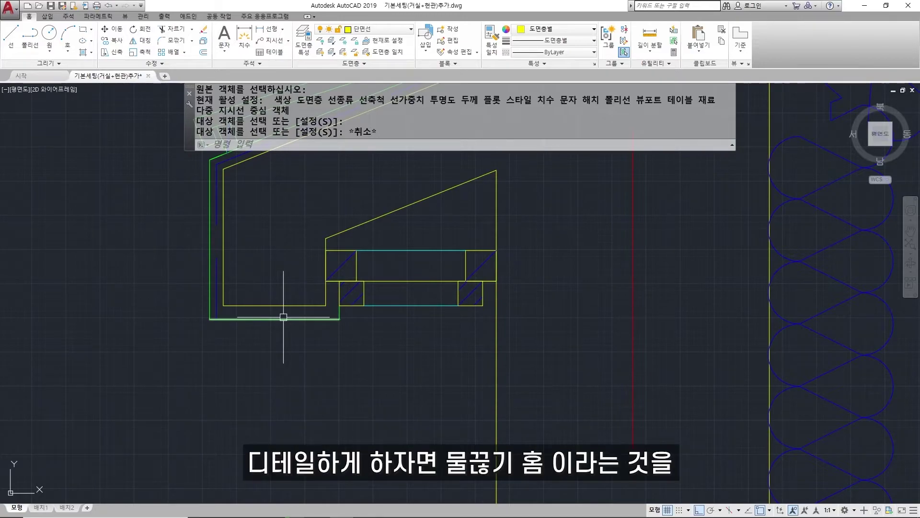
pyautogui.write('l')
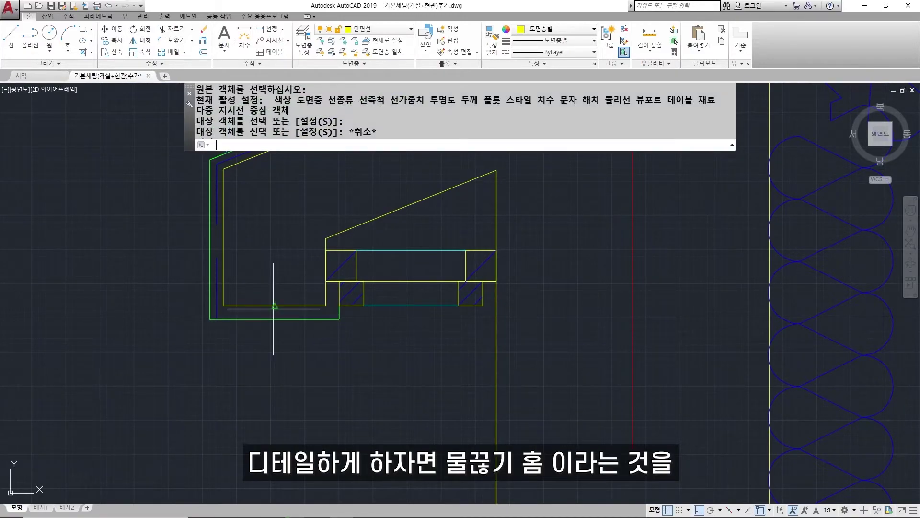
pyautogui.press('Return')
pyautogui.click(262, 305)
pyautogui.click(262, 319)
pyautogui.press('Return')
pyautogui.press('Return')
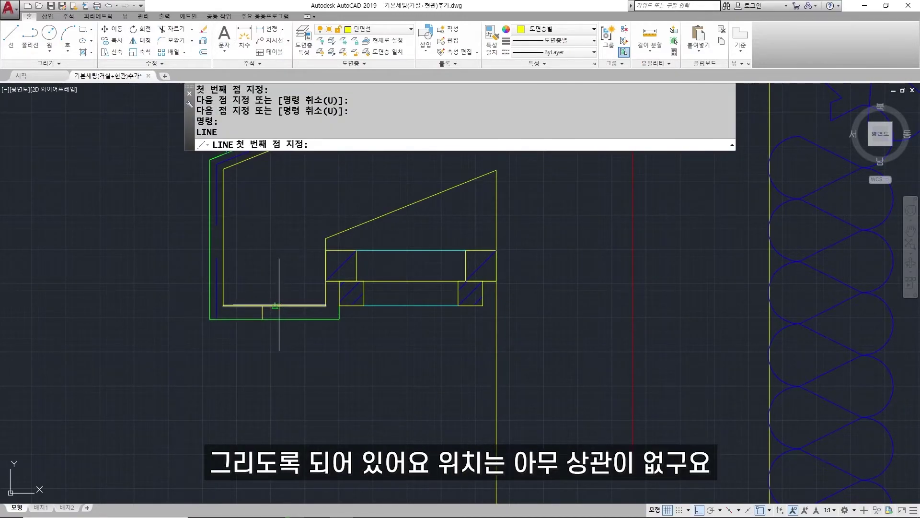
pyautogui.click(274, 305)
pyautogui.click(274, 318)
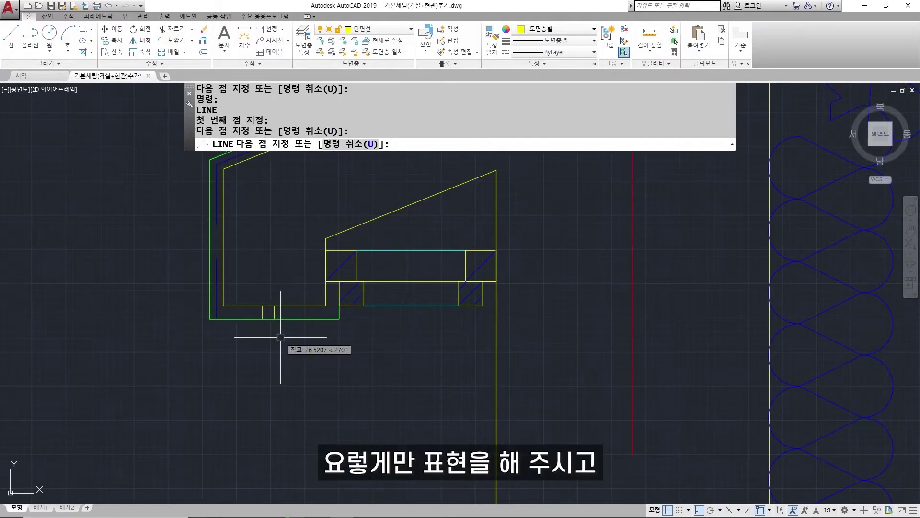
pyautogui.press('Return')
# Step: Trim the green finish line between the two drip groove lines
pyautogui.write('tr')
pyautogui.press('Return')
pyautogui.press('Return')
pyautogui.scroll(2, 264, 320)
pyautogui.click(271, 317)
pyautogui.press('Escape')
# Step: Match the two drip groove lines' properties to the green finish line
pyautogui.write('ma')
pyautogui.press('Return')
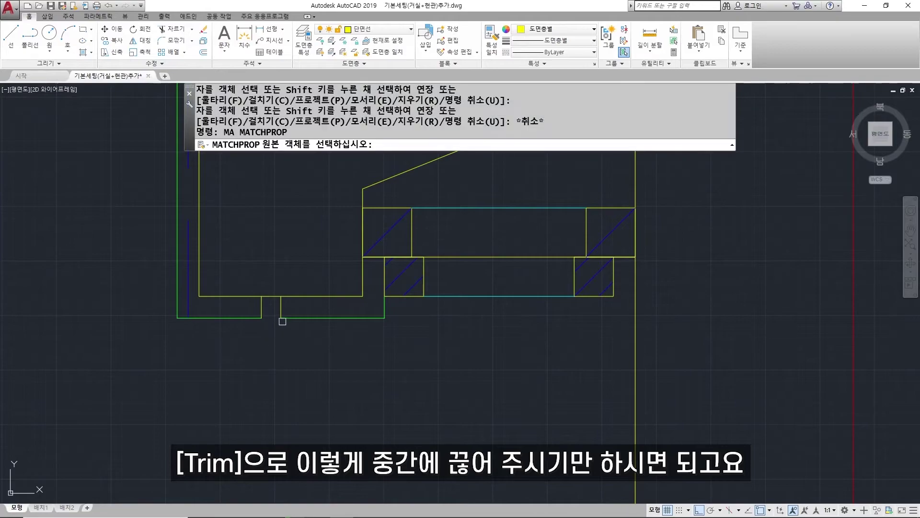
pyautogui.click(281, 318)
pyautogui.press('Return')
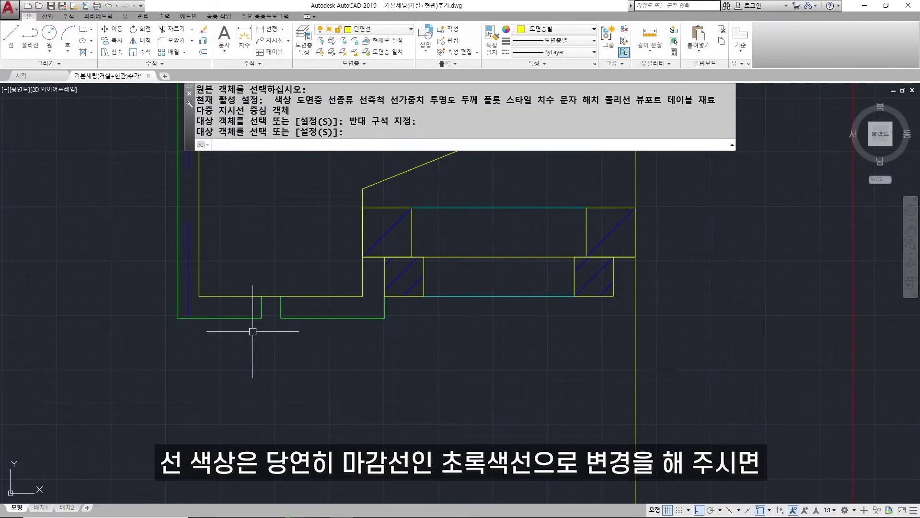
# Step: Offset the bottom line of the wall above the window upward by 150
pyautogui.scroll(-5, 249, 335)
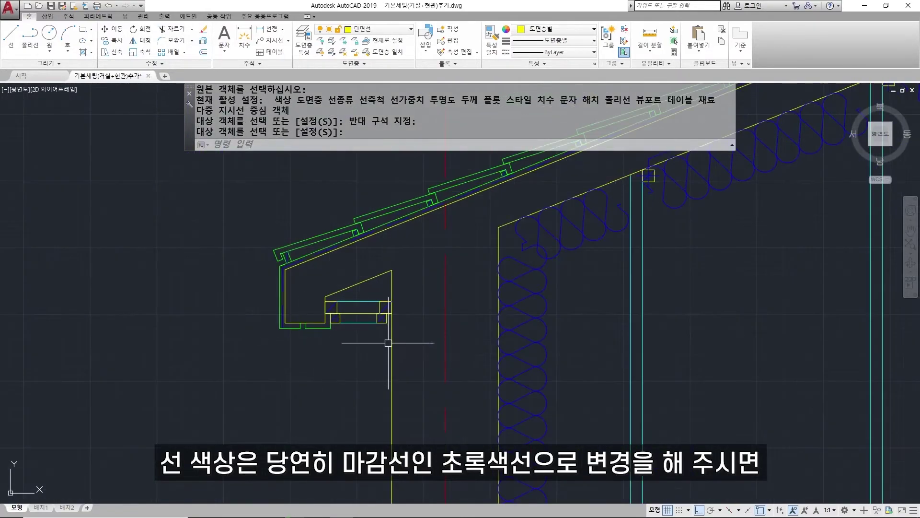
pyautogui.scroll(-4, 396, 292)
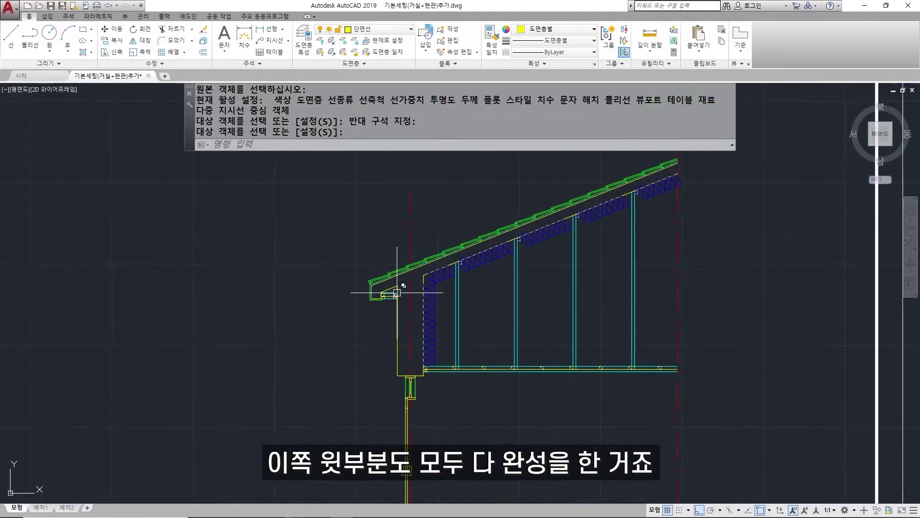
pyautogui.moveTo(406, 336)
pyautogui.mouseDown(button='middle')
pyautogui.moveTo(382, 298)
pyautogui.moveTo(379, 325)
pyautogui.mouseUp(button='middle')
pyautogui.scroll(4, 380, 321)
pyautogui.write('o')
pyautogui.press('Return')
pyautogui.write('150')
pyautogui.press('Return')
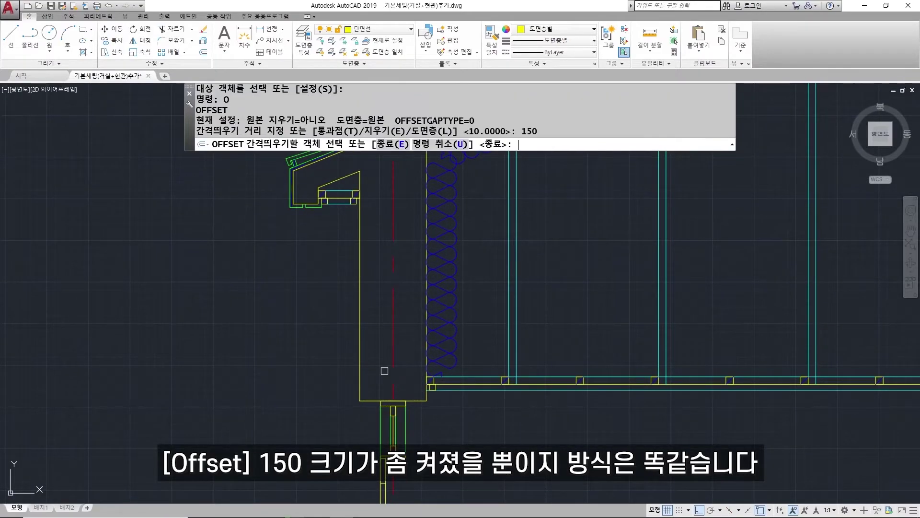
pyautogui.press('Escape')
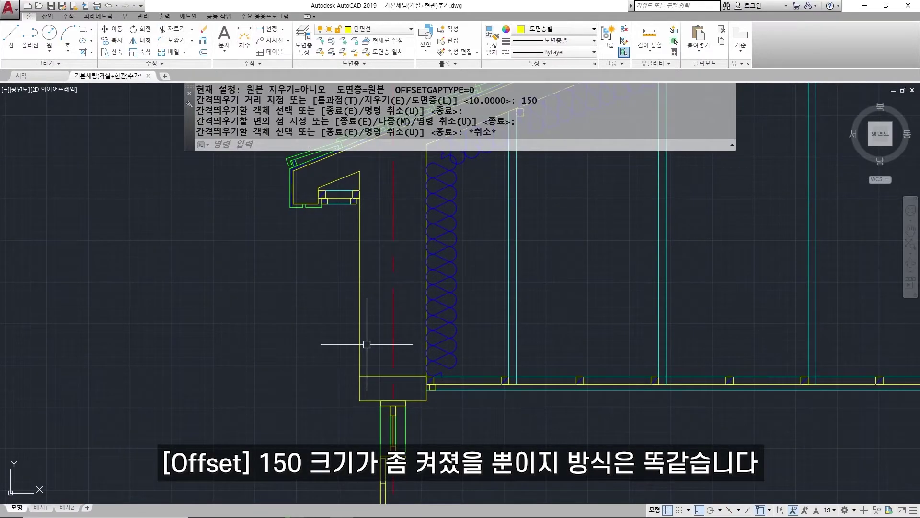
# Step: Offset the wall's outer face line inward by 90
pyautogui.write('o')
pyautogui.press('Return')
pyautogui.write('90')
pyautogui.press('Return')
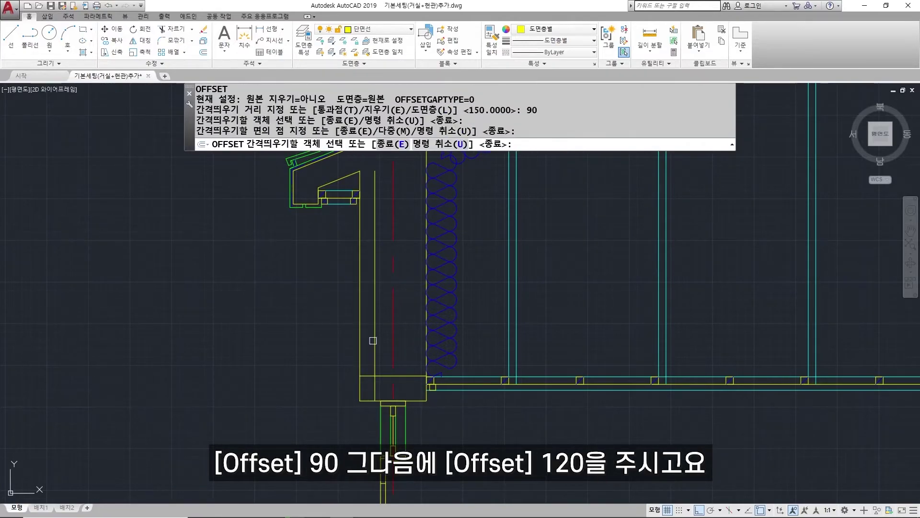
pyautogui.press('Return')
# Step: Offset the brick layer's inner line a further 120 toward the inside of the wall
pyautogui.press('Return')
pyautogui.write('120')
pyautogui.press('Return')
pyautogui.click(372, 340)
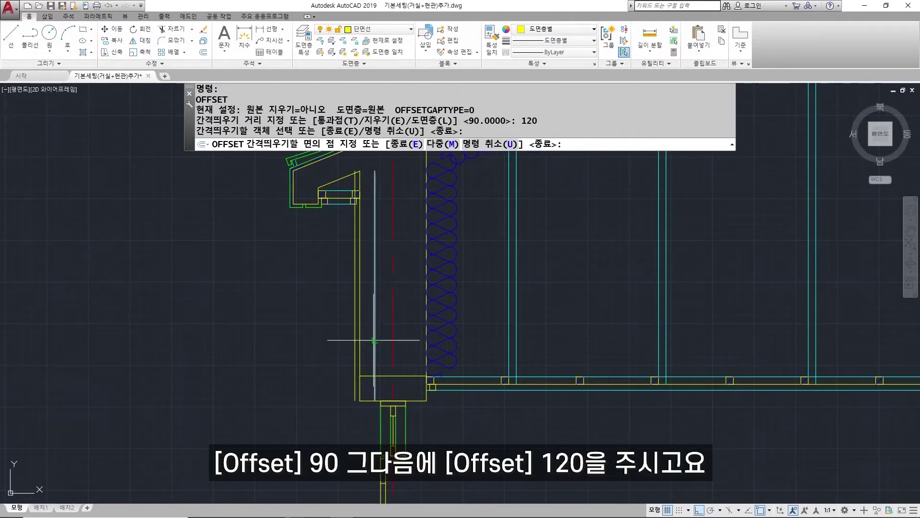
pyautogui.click(405, 340)
pyautogui.press('Escape')
# Step: Trim the offset vertical lines below the lintel's top line, and the part of that top line beyond the innermost one
pyautogui.write('tr')
pyautogui.press('Return')
pyautogui.scroll(2, 371, 386)
pyautogui.click(373, 384)
pyautogui.click(380, 384)
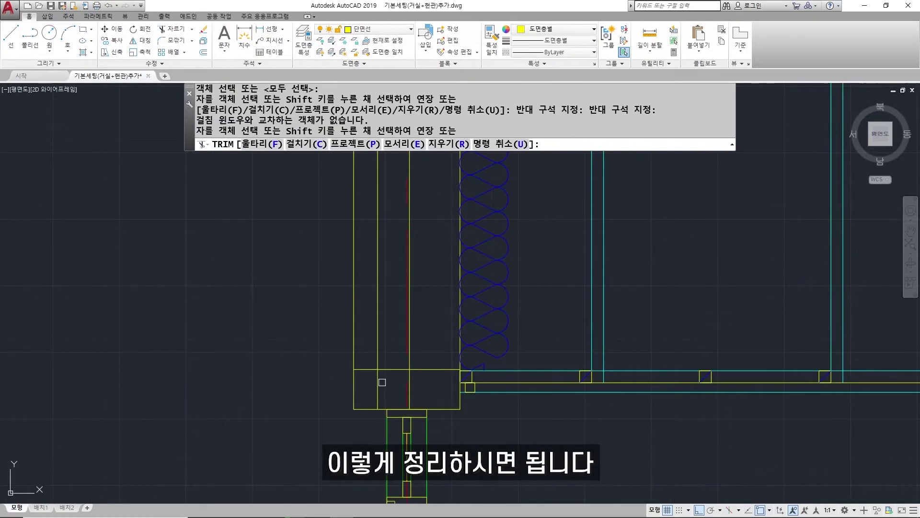
pyautogui.click(379, 384)
pyautogui.click(412, 376)
pyautogui.scroll(-4, 425, 358)
pyautogui.click(438, 327)
pyautogui.scroll(4, 423, 296)
pyautogui.press('Escape')
pyautogui.press('Escape')
# Step: Fillet the sloped line above the eave soffit with the innermost offset vertical line to join them at a corner
pyautogui.write('f')
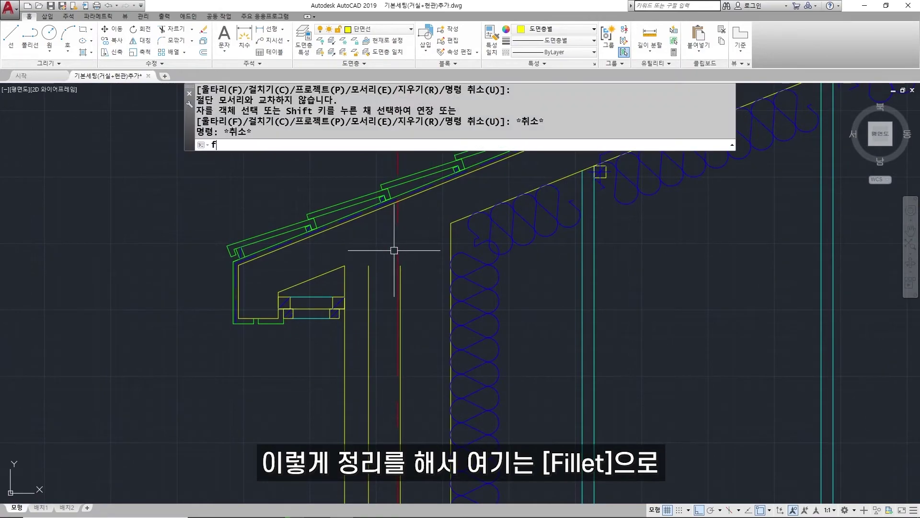
pyautogui.press('Return')
pyautogui.click(334, 270)
pyautogui.click(427, 261)
pyautogui.press('Escape')
pyautogui.press('Escape')
# Step: Extend the wall's vertical brick lines up to the sloped line under the roof
pyautogui.write('ex')
pyautogui.press('Return')
pyautogui.press('Return')
pyautogui.scroll(-2, 382, 280)
pyautogui.press('Escape')
pyautogui.moveTo(382, 302); pyautogui.dragTo(386, 269, button='middle')
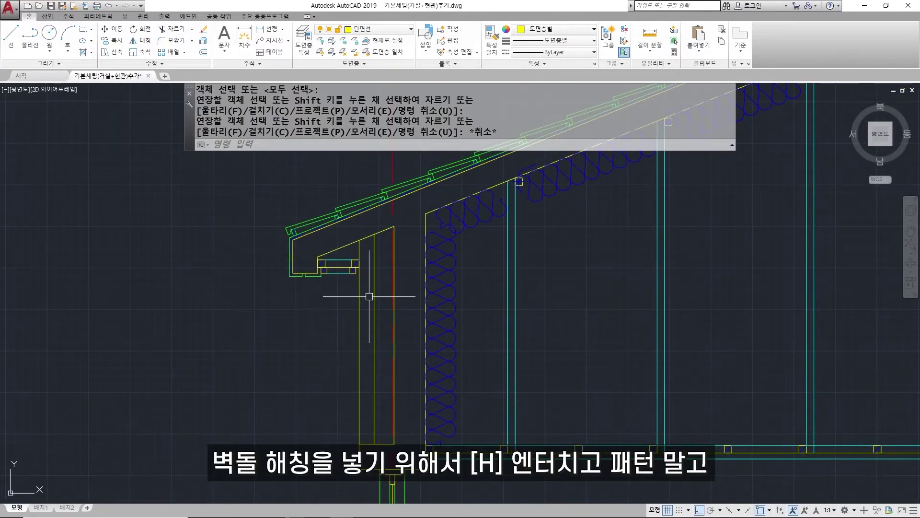
pyautogui.press('Escape')
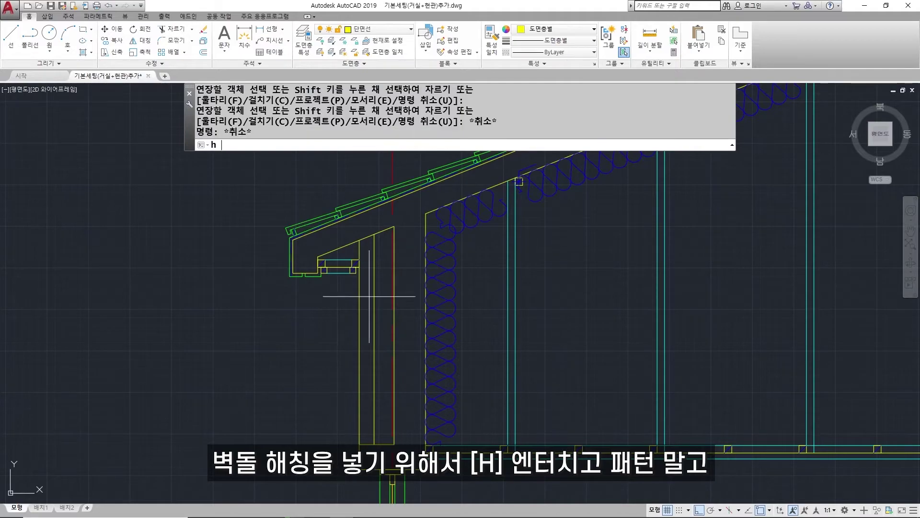
# Step: Hatch the outer brick strip of the wall with a user-defined pattern at a spacing of 60
pyautogui.write('h')
pyautogui.press('Return')
pyautogui.click(242, 29)
pyautogui.click(246, 68)
pyautogui.click(333, 53)
pyautogui.write('60')
pyautogui.press('Return')
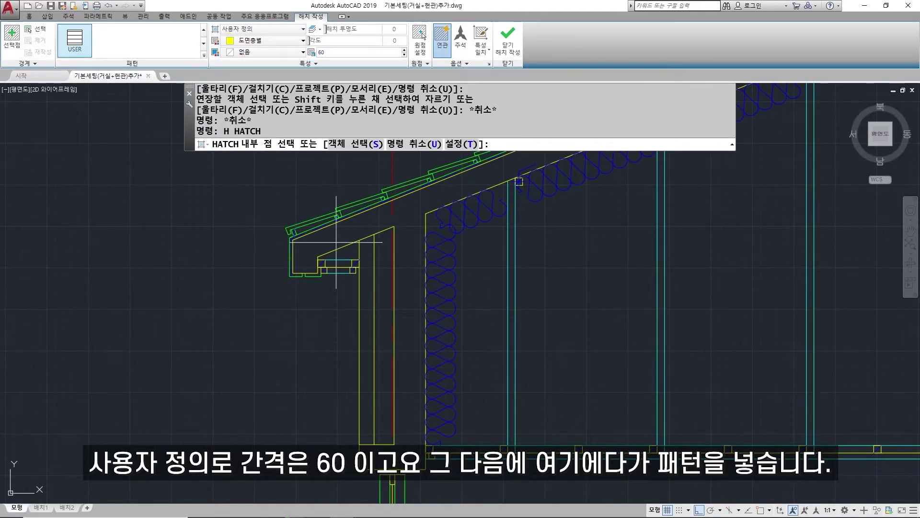
pyautogui.click(365, 291)
# Step: Put the brick course hatch on the 단면선 layer and set its origin at the strip's bottom outer corner
pyautogui.click(305, 67)
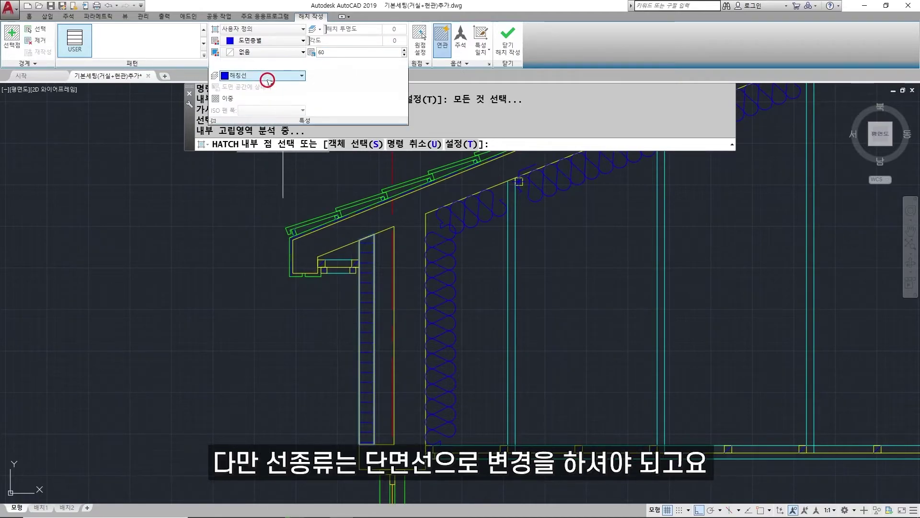
pyautogui.click(266, 76)
pyautogui.click(259, 123)
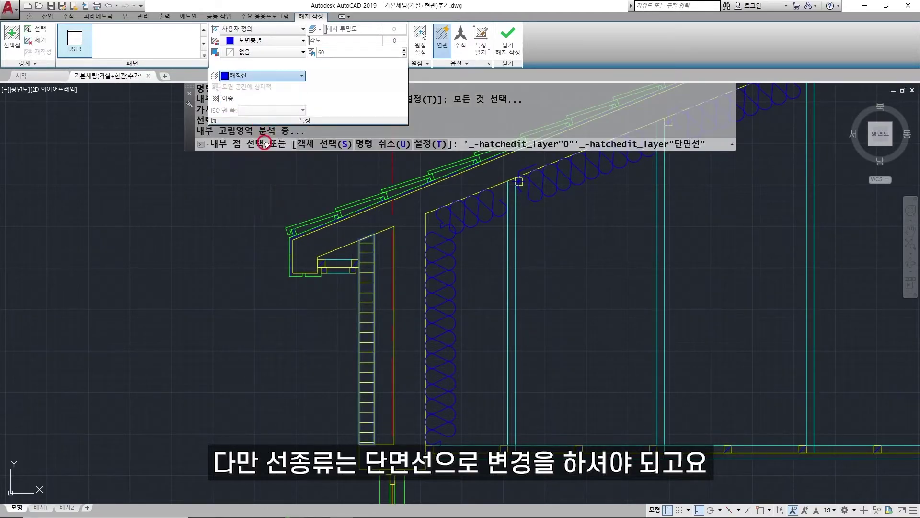
pyautogui.click(418, 41)
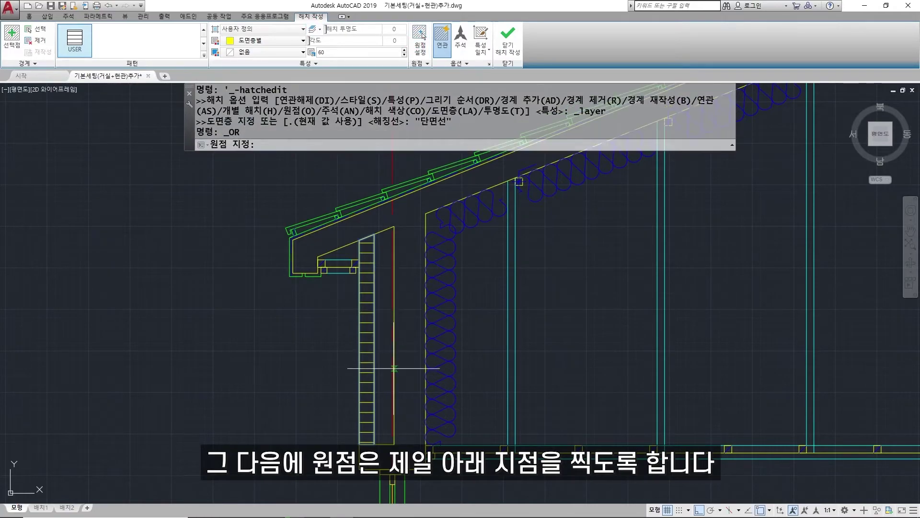
pyautogui.scroll(8, 372, 442)
pyautogui.click(359, 459)
pyautogui.scroll(-10, 358, 459)
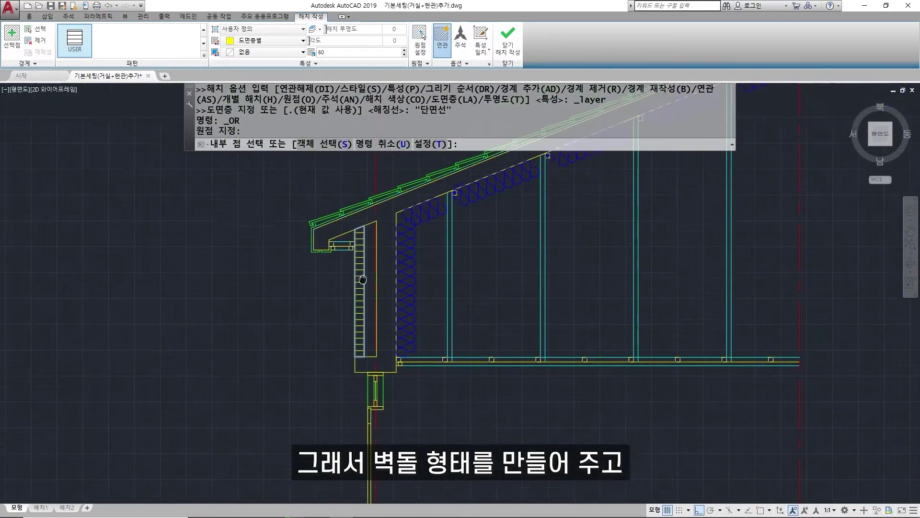
pyautogui.click(518, 45)
# Step: Add an ANSI31 hatch at scale 10 on the 해칭선 layer over the outer brick strip
pyautogui.write('h')
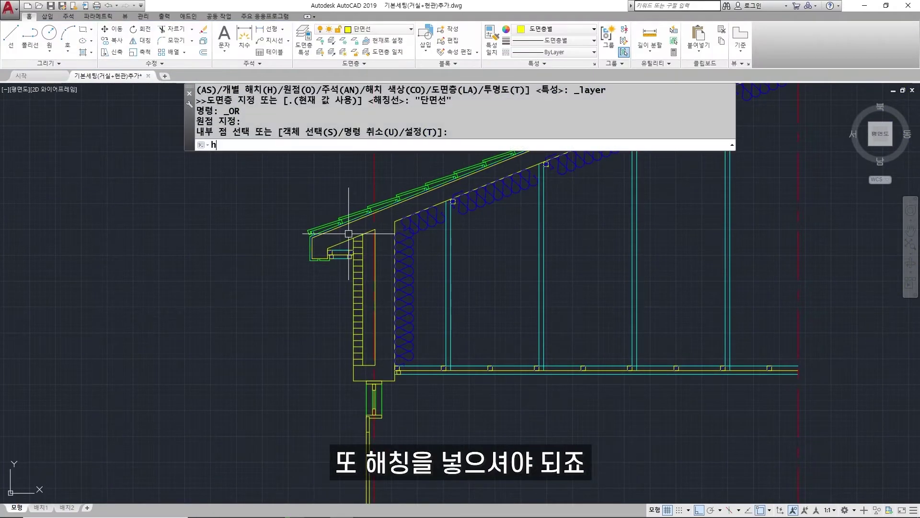
pyautogui.press('Return')
pyautogui.click(237, 29)
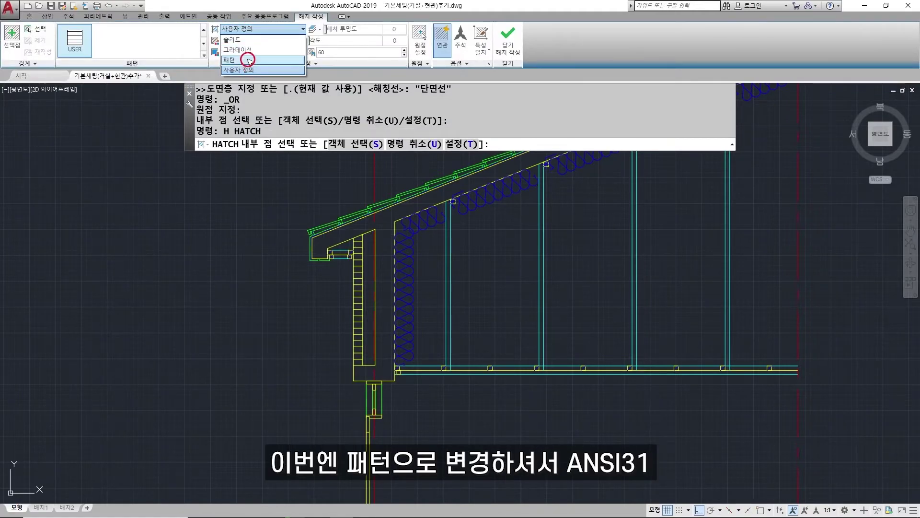
pyautogui.click(247, 61)
pyautogui.click(306, 62)
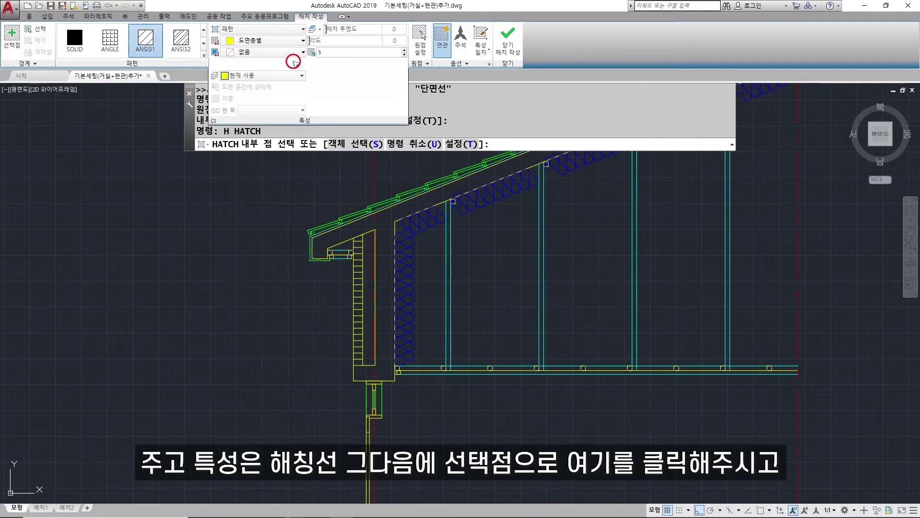
pyautogui.click(261, 75)
pyautogui.click(246, 204)
pyautogui.click(12, 38)
pyautogui.scroll(2, 356, 320)
pyautogui.click(359, 306)
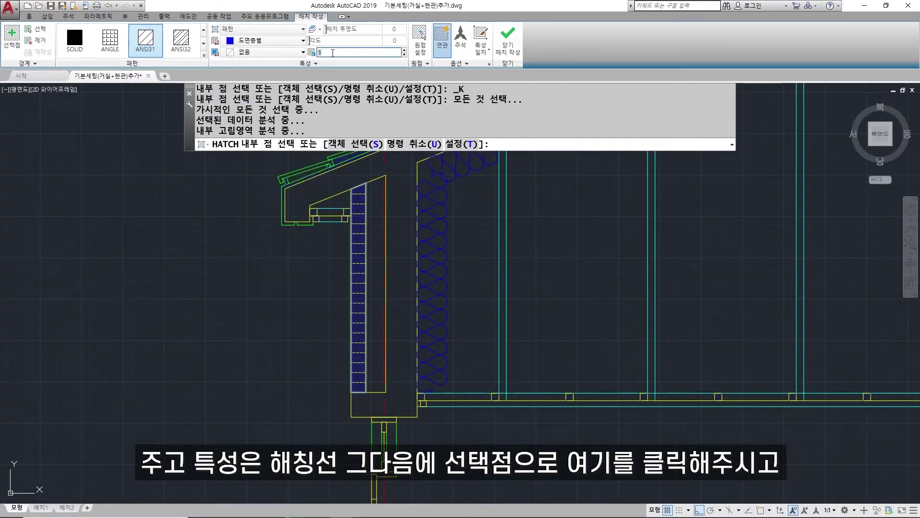
pyautogui.write('10')
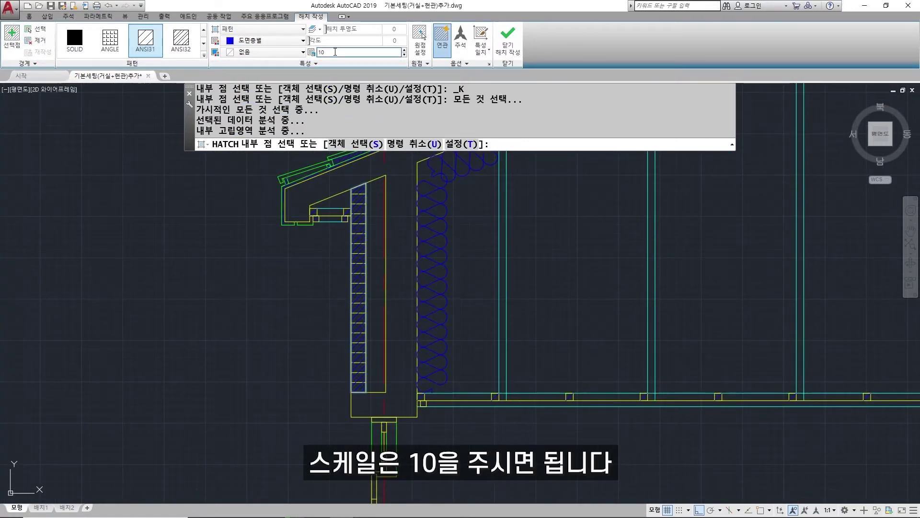
pyautogui.click(508, 42)
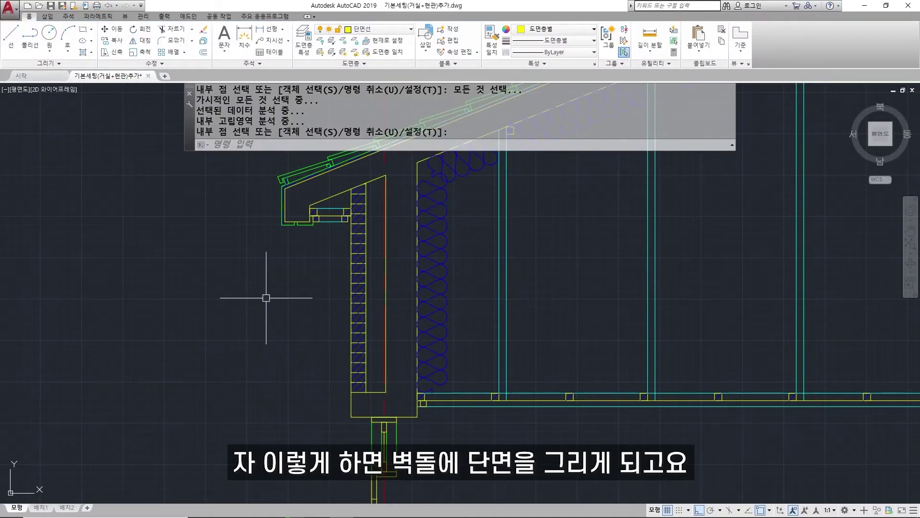
# Step: Offset the brick layer's inner vertical line 60 into the insulation gap
pyautogui.write('o')
pyautogui.press('Return')
pyautogui.write('60')
pyautogui.press('Return')
pyautogui.scroll(6, 387, 283)
pyautogui.click(289, 250)
pyautogui.click(321, 256)
pyautogui.scroll(-4, 320, 256)
pyautogui.press('Escape')
# Step: Put the insulation gap's centre line on the 해칭선 layer and give it the BATTING linetype
pyautogui.click(325, 256)
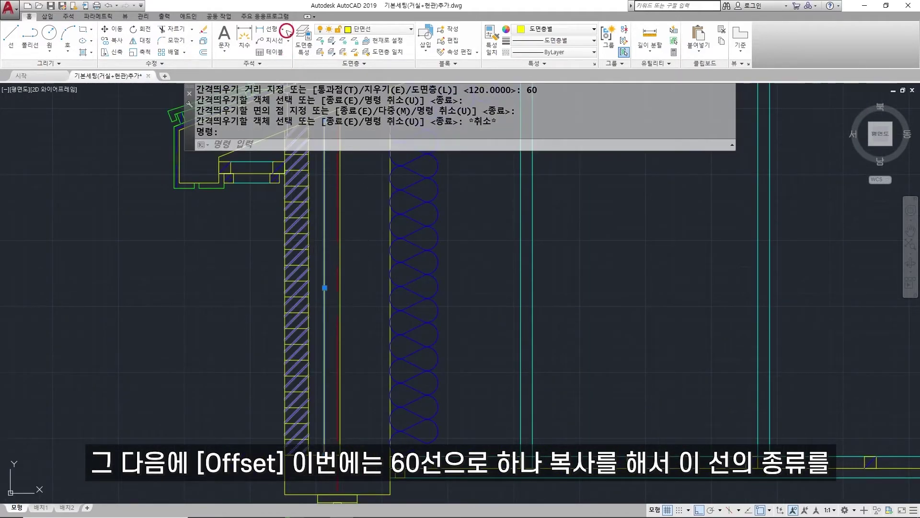
pyautogui.click(379, 28)
pyautogui.click(364, 144)
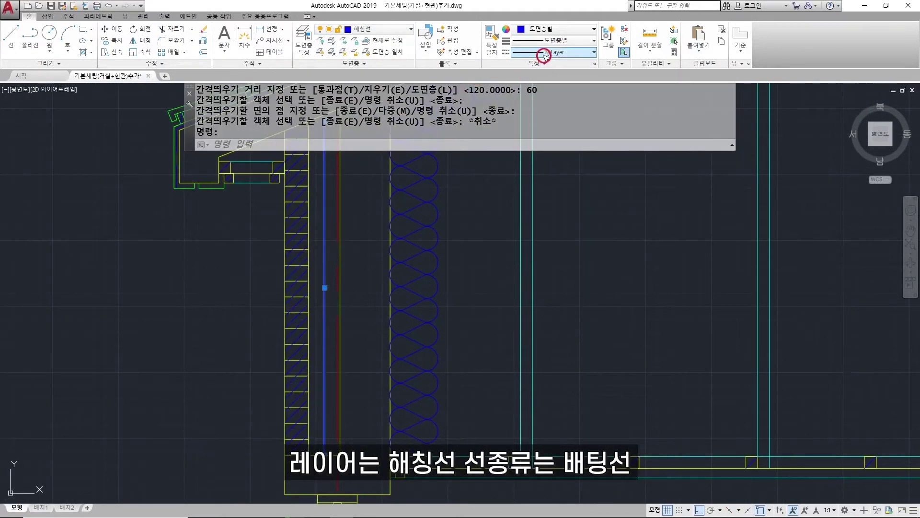
pyautogui.click(593, 52)
pyautogui.click(557, 88)
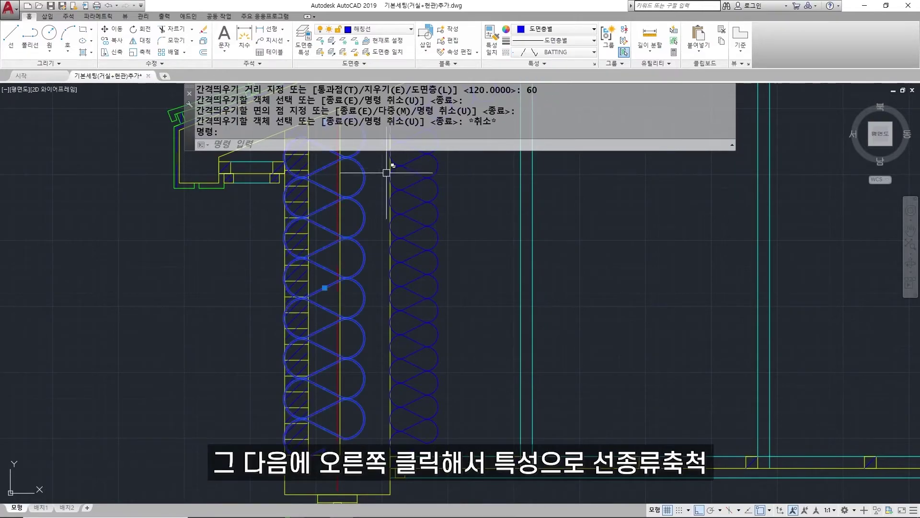
# Step: Set the linetype scale of the insulation line in the wall gap to 0.38
pyautogui.rightClick(334, 189)
pyautogui.click(384, 405)
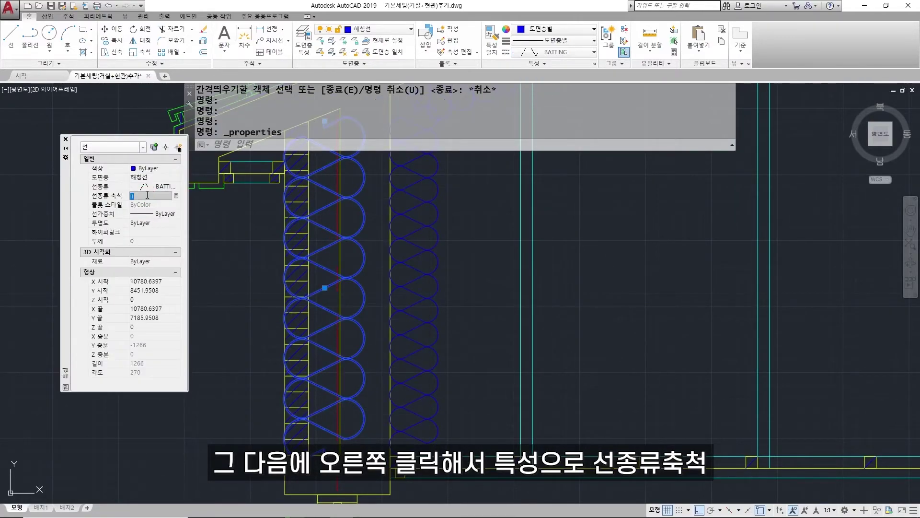
pyautogui.write('8')
pyautogui.press('Return')
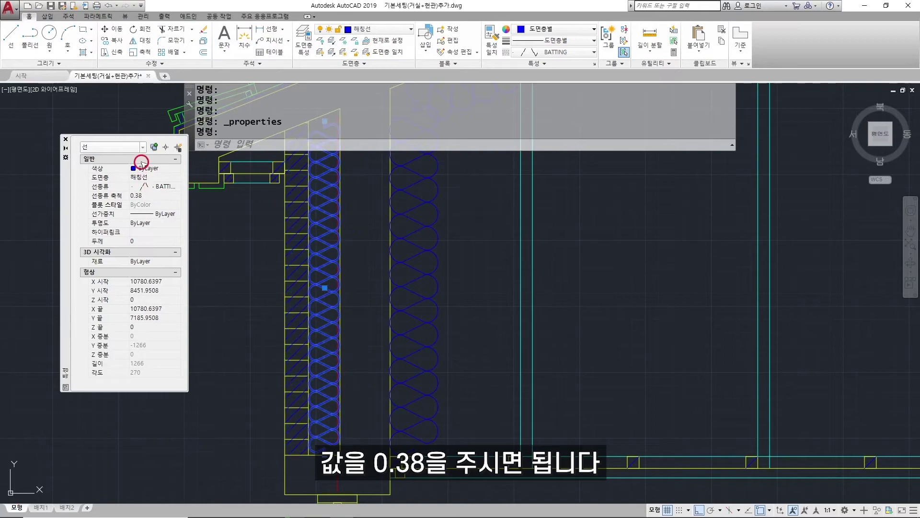
pyautogui.click(65, 139)
pyautogui.press('Escape')
pyautogui.scroll(-3, 298, 257)
pyautogui.moveTo(232, 272); pyautogui.dragTo(287, 181, button='middle')
pyautogui.scroll(2, 287, 199)
pyautogui.scroll(-4, 292, 230)
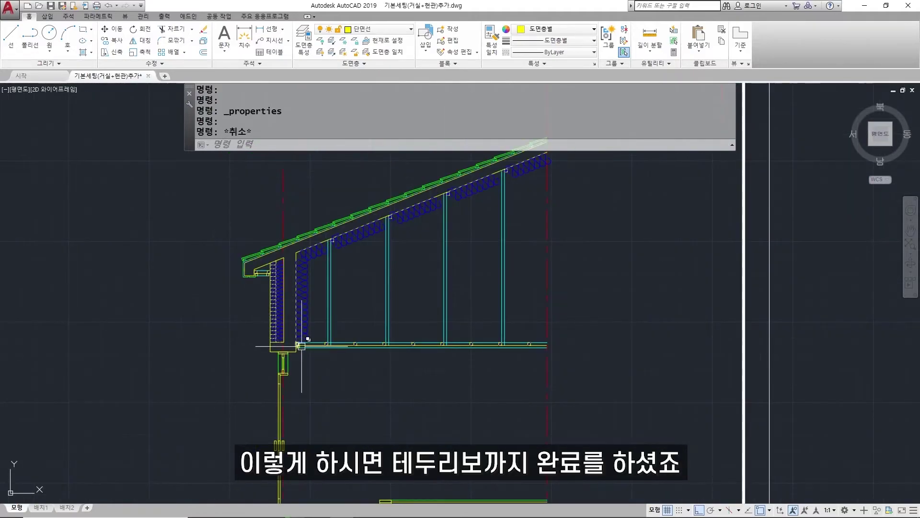
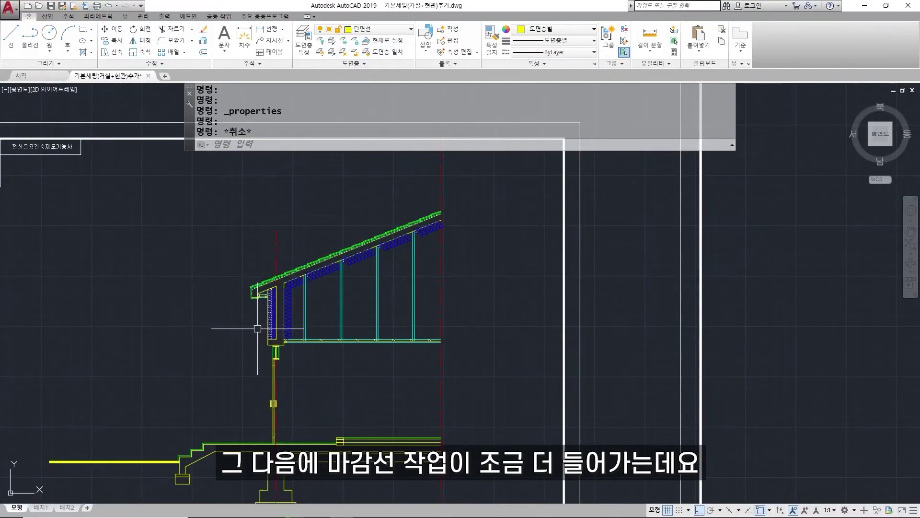
pyautogui.scroll(2, 255, 306)
pyautogui.scroll(-2, 143, 336)
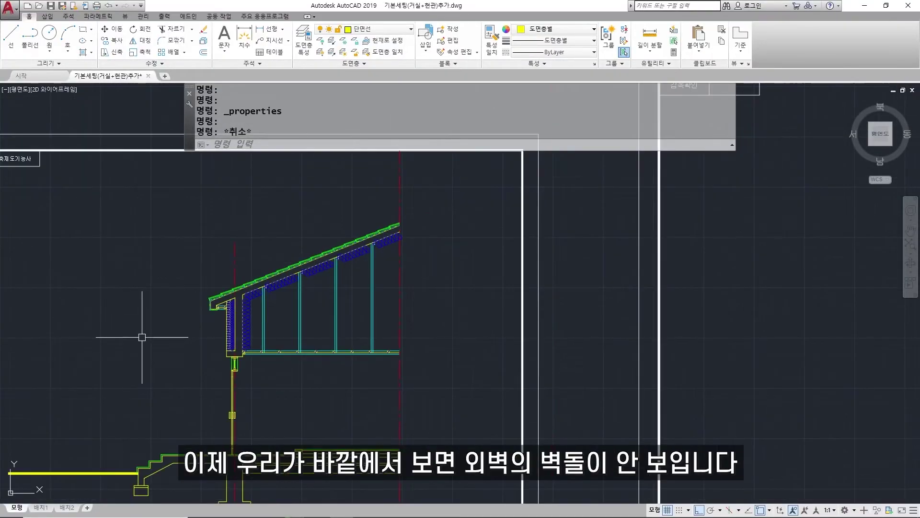
pyautogui.scroll(2, 226, 324)
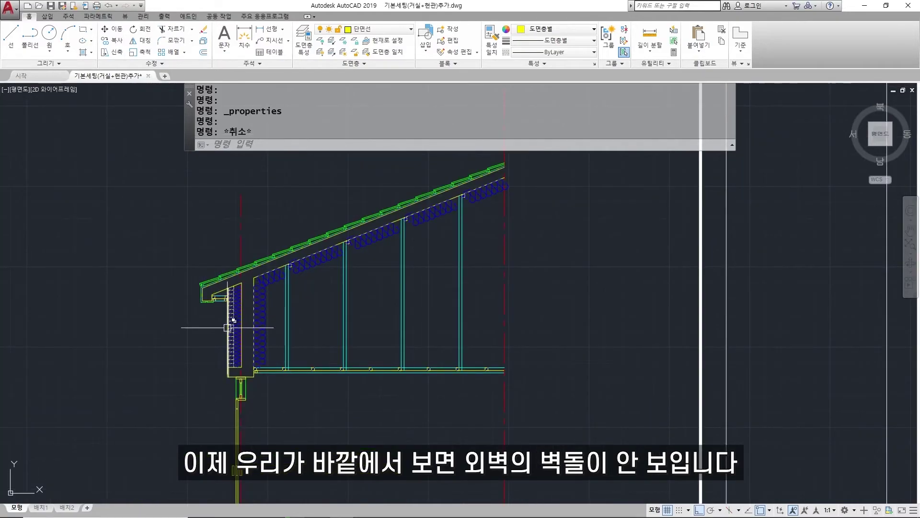
# Step: Offset the upper wall's outer face and the lintel's underside outward by 20 as finish lines
pyautogui.scroll(3, 228, 327)
pyautogui.write('o')
pyautogui.press('Return')
pyautogui.write('20')
pyautogui.press('Return')
pyautogui.scroll(2, 216, 295)
pyautogui.click(233, 277)
pyautogui.click(220, 280)
pyautogui.moveTo(228, 407); pyautogui.dragTo(201, 195, button='middle')
pyautogui.click(221, 333)
pyautogui.click(221, 336)
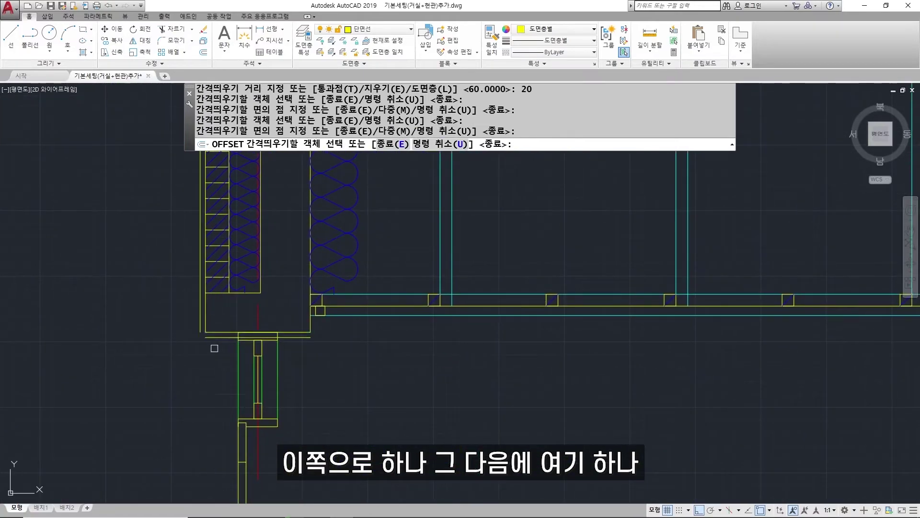
# Step: Fillet the outer and underside finish lines into a sharp corner at the lintel's outer bottom edge
pyautogui.press('Escape')
pyautogui.write('f')
pyautogui.press('Return')
pyautogui.scroll(2, 196, 334)
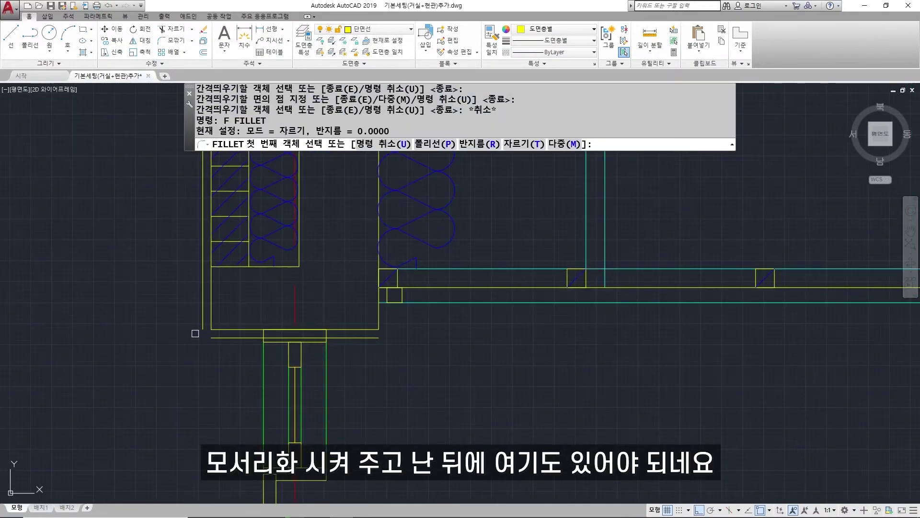
pyautogui.click(202, 325)
pyautogui.click(222, 337)
# Step: Offset the wall's inner face 20 toward the room and fillet it to the underside finish line
pyautogui.press('Return')
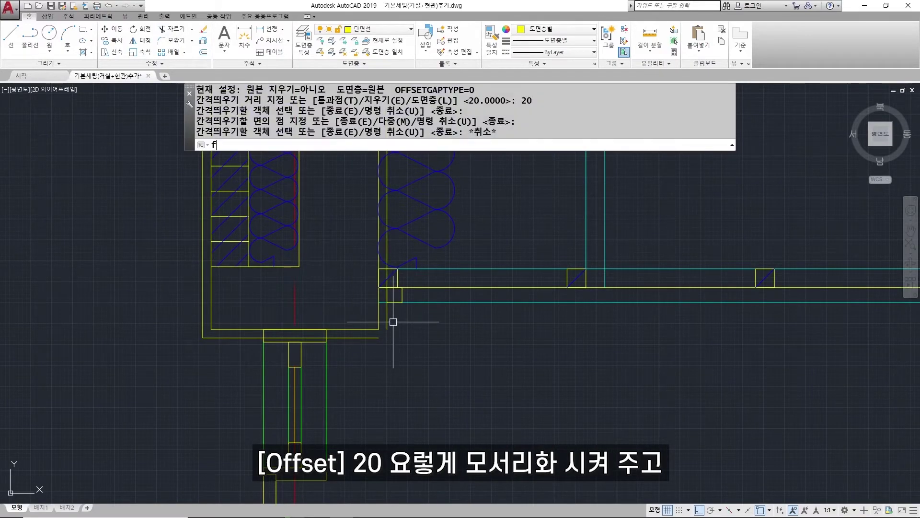
pyautogui.click(387, 323)
pyautogui.click(372, 337)
pyautogui.scroll(-2, 235, 278)
pyautogui.moveTo(214, 265); pyautogui.dragTo(261, 345, button='middle')
pyautogui.moveTo(219, 185); pyautogui.dragTo(293, 358, button='middle')
pyautogui.scroll(-2, 294, 356)
pyautogui.press('Escape')
# Step: Trim the outer finish line where it meets the eave's soffit framing
pyautogui.scroll(6, 316, 301)
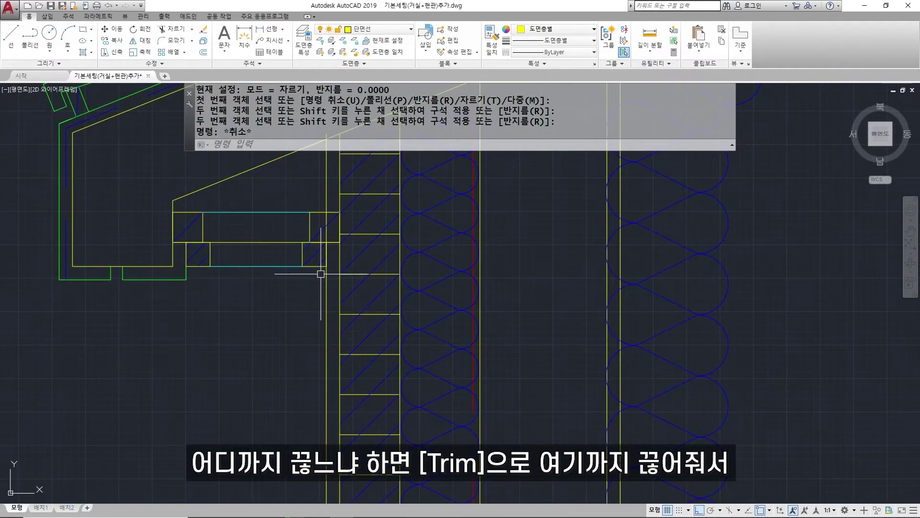
pyautogui.write('tr')
pyautogui.press('Return')
pyautogui.press('Return')
pyautogui.scroll(-5, 331, 255)
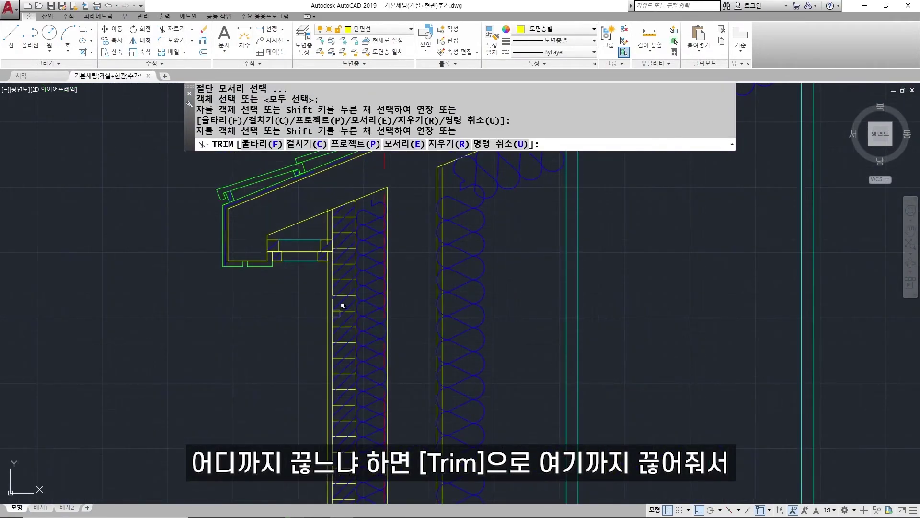
pyautogui.click(343, 338)
pyautogui.moveTo(344, 341); pyautogui.dragTo(300, 189, button='middle')
# Step: Trim the underside finish line where it crosses the door frame's head
pyautogui.scroll(6, 336, 422)
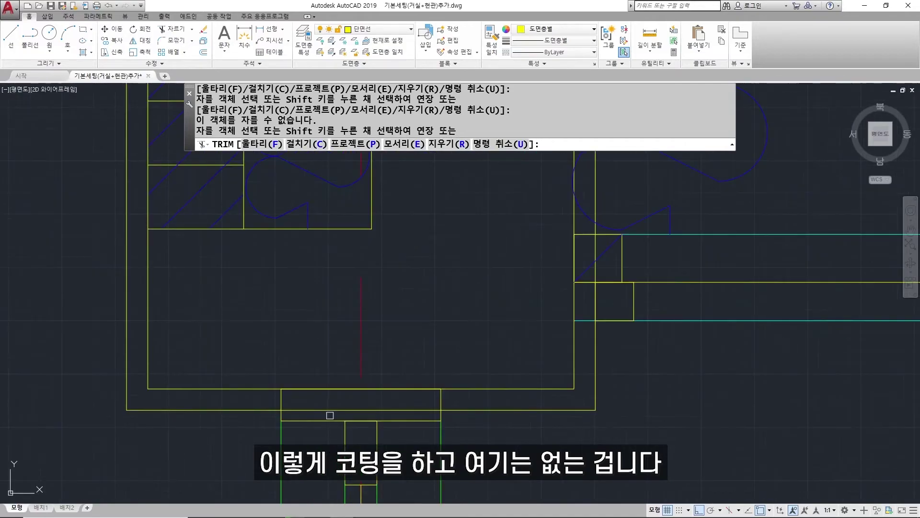
pyautogui.click(350, 409)
pyautogui.click(388, 409)
pyautogui.click(453, 411)
pyautogui.scroll(-2, 463, 407)
pyautogui.click(465, 409)
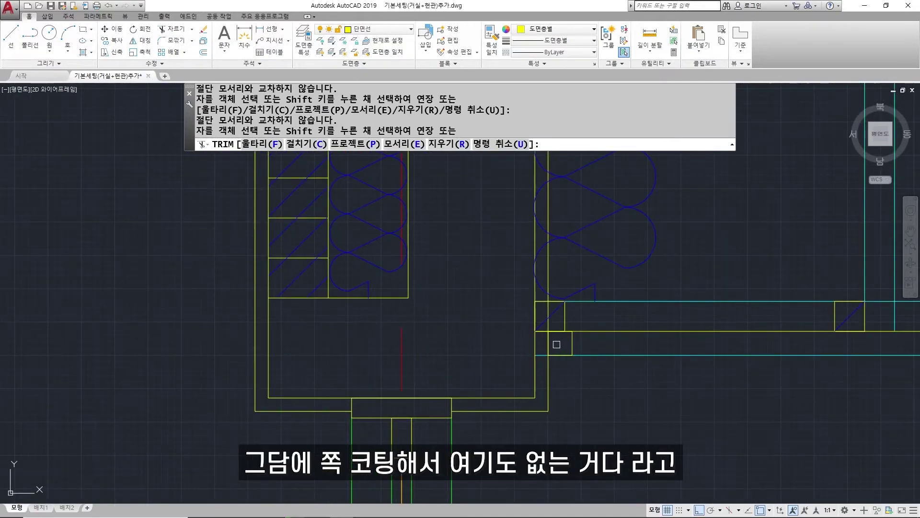
# Step: Trim the inner finish line at the ceiling framing and delete the leftover line above it
pyautogui.scroll(2, 551, 342)
pyautogui.click(546, 312)
pyautogui.scroll(-4, 547, 315)
pyautogui.press('Escape')
pyautogui.press('Escape')
pyautogui.click(546, 276)
pyautogui.press('Delete')
# Step: Delete the leftover piece of the outer finish line above the soffit framing
pyautogui.scroll(-4, 348, 247)
pyautogui.moveTo(348, 247); pyautogui.dragTo(429, 358, button='middle')
pyautogui.scroll(4, 437, 285)
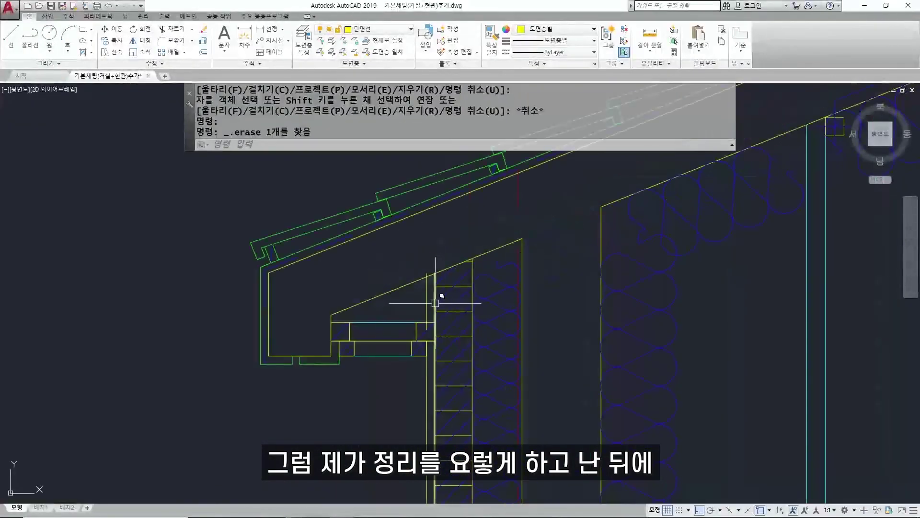
pyautogui.click(427, 302)
pyautogui.press('Delete')
# Step: Match the outer, underside and inner finish lines around the upper wall to the eave's green finish line
pyautogui.write('ma')
pyautogui.press('space')
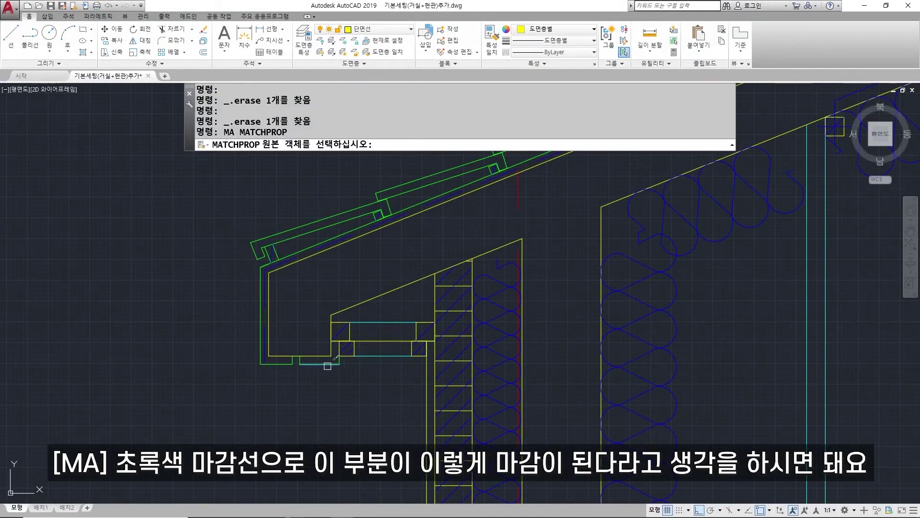
pyautogui.click(327, 366)
pyautogui.click(426, 378)
pyautogui.scroll(-4, 422, 378)
pyautogui.moveTo(404, 388); pyautogui.dragTo(385, 254, button='middle')
pyautogui.scroll(2, 387, 379)
pyautogui.scroll(2, 421, 459)
pyautogui.moveTo(422, 459); pyautogui.dragTo(390, 342, button='middle')
pyautogui.click(401, 345)
pyautogui.click(519, 345)
pyautogui.click(555, 330)
pyautogui.press('space')
# Step: Trim the ceiling's lower elevation line back to the inner finish line at the wall
pyautogui.scroll(4, 551, 302)
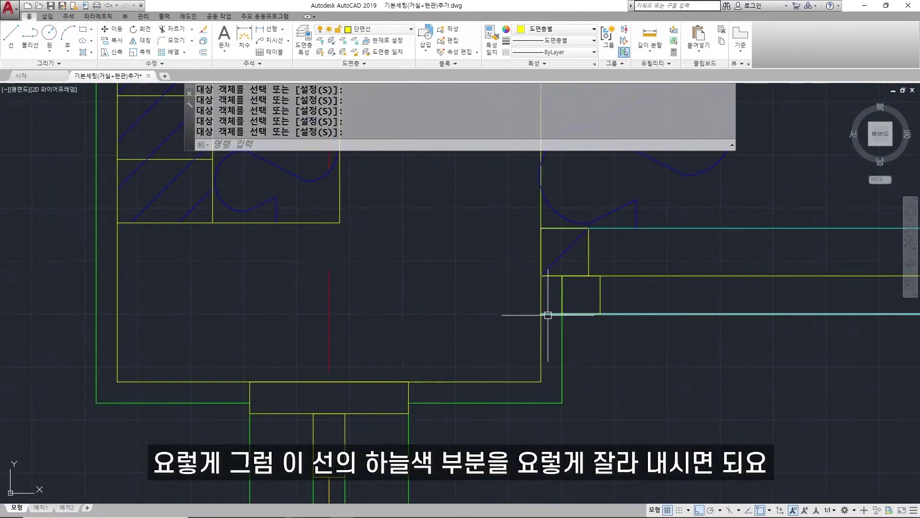
pyautogui.write('tr')
pyautogui.press('space')
pyautogui.press('space')
pyautogui.press('Escape')
pyautogui.scroll(-3, 422, 374)
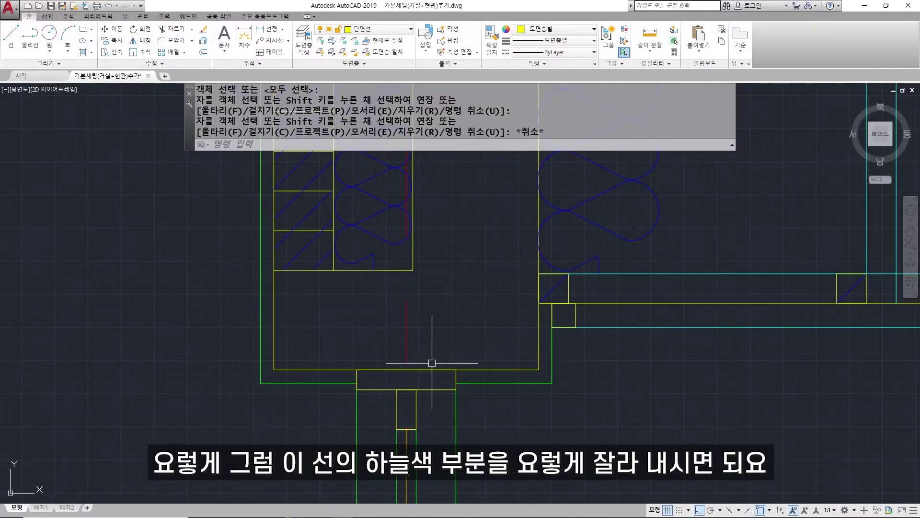
# Step: Draw two short vertical lines across the underside finish, outside the door frame, as the sides of a drip groove
pyautogui.scroll(-2, 366, 363)
pyautogui.moveTo(366, 362); pyautogui.dragTo(429, 402, button='middle')
pyautogui.moveTo(416, 370); pyautogui.dragTo(383, 311, button='middle')
pyautogui.scroll(4, 382, 352)
pyautogui.scroll(2, 409, 360)
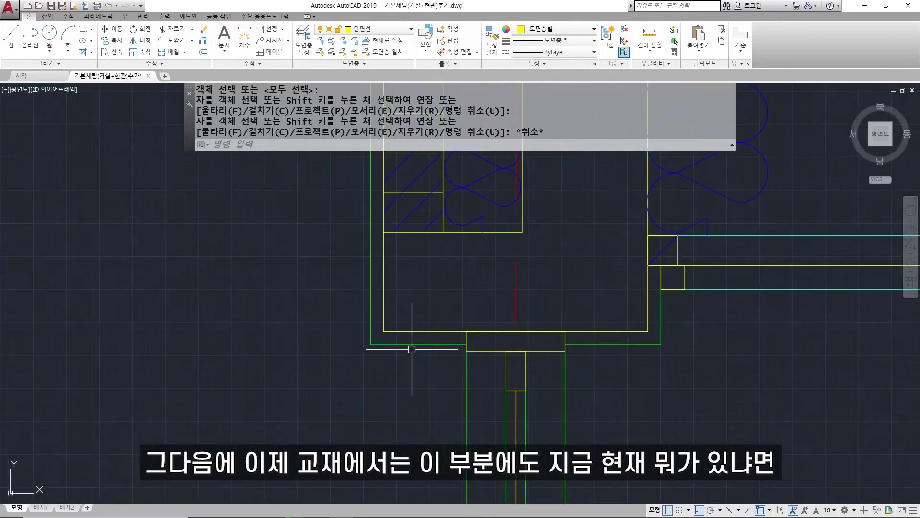
pyautogui.write('l')
pyautogui.press('space')
pyautogui.click(416, 343)
pyautogui.press('space')
pyautogui.press('space')
pyautogui.click(425, 332)
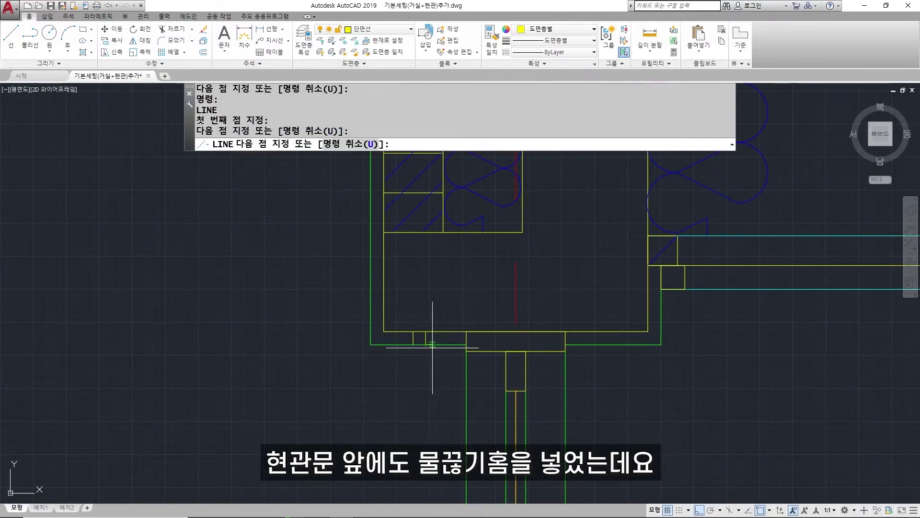
pyautogui.click(426, 344)
pyautogui.press('space')
# Step: Trim the underside finish line between the two sides of the drip groove
pyautogui.write('tr')
pyautogui.press('space')
pyautogui.press('space')
pyautogui.click(420, 344)
pyautogui.press('Escape')
# Step: Match the drip groove's two side lines to the green finish line
pyautogui.write('ma')
pyautogui.press('space')
pyautogui.click(434, 344)
pyautogui.scroll(5, 434, 335)
pyautogui.click(330, 331)
pyautogui.press('space')
pyautogui.scroll(5, 361, 369)
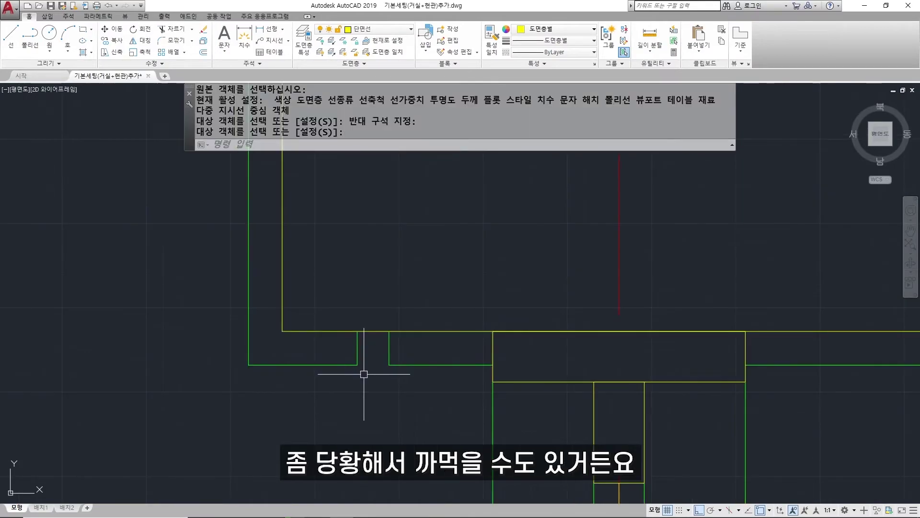
# Step: Draw a vertical opening line from the lintel's inner finish corner down to the entrance floor
pyautogui.scroll(-2, 375, 390)
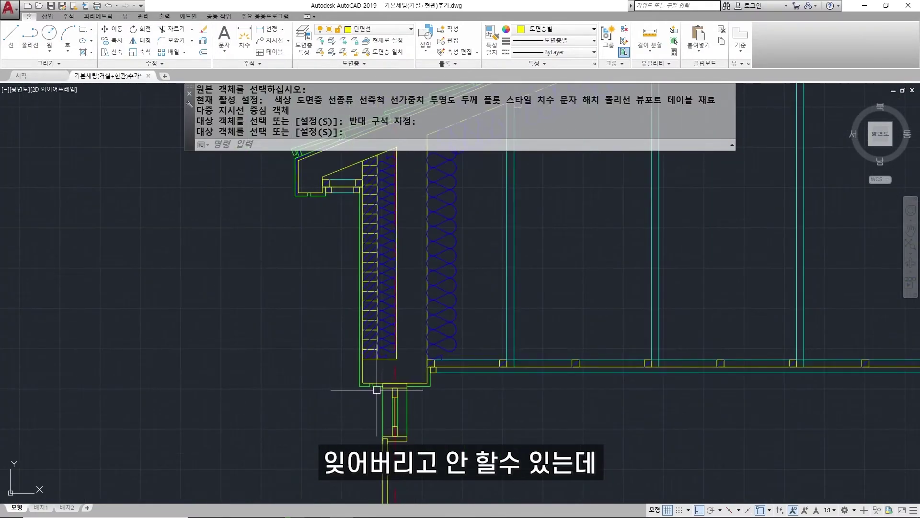
pyautogui.scroll(-4, 370, 378)
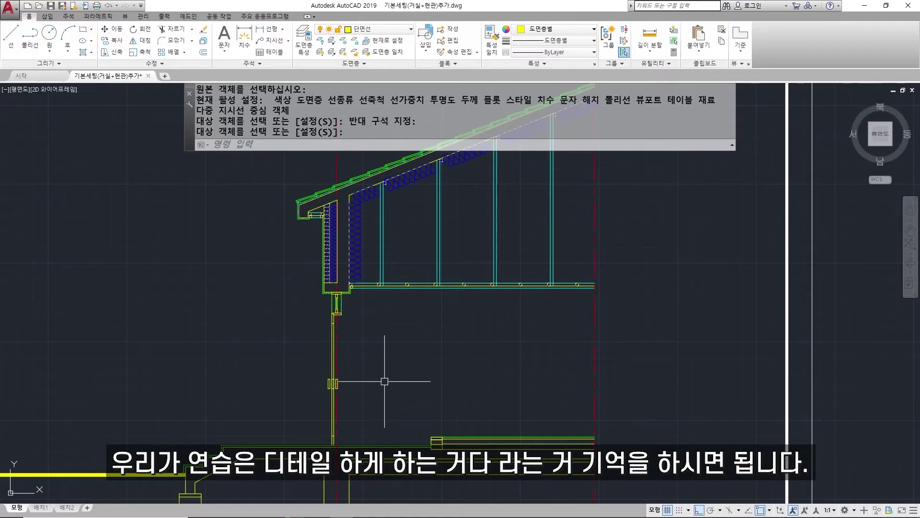
pyautogui.moveTo(384, 383); pyautogui.dragTo(364, 321, button='middle')
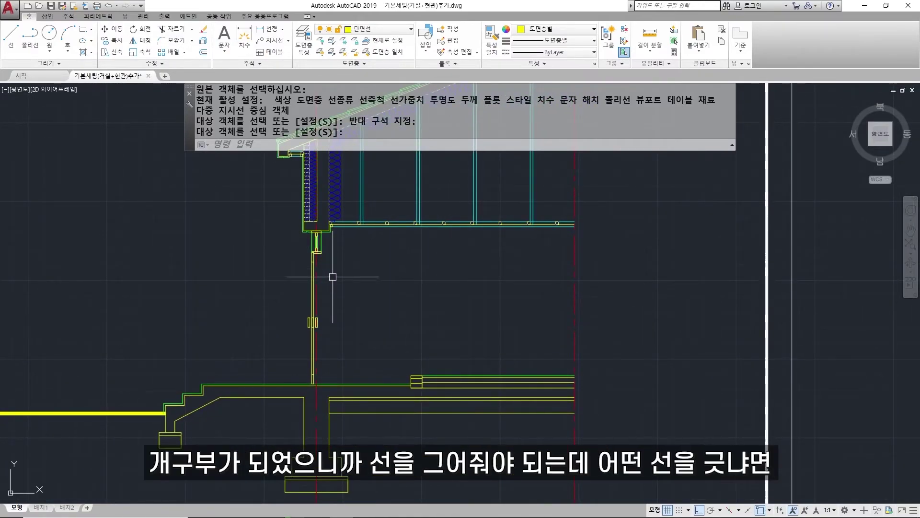
pyautogui.write('L')
pyautogui.press('Return')
pyautogui.scroll(3, 334, 245)
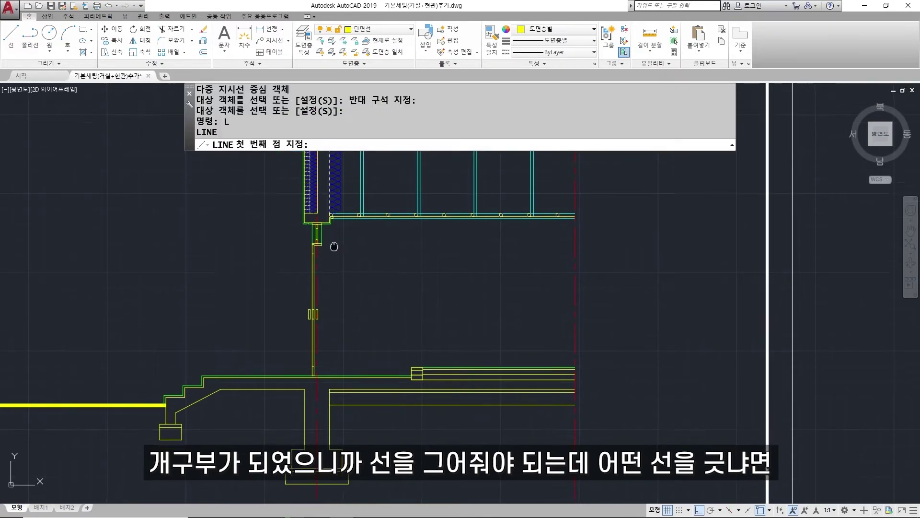
pyautogui.click(329, 191)
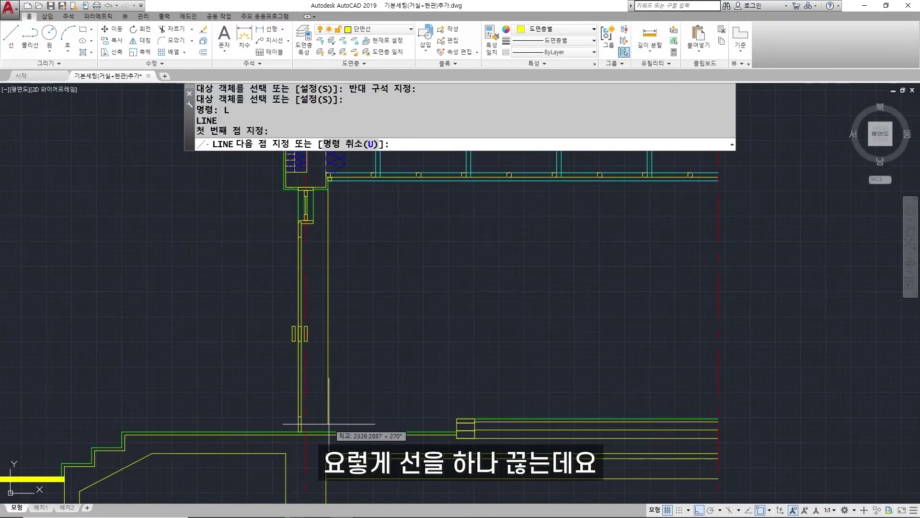
pyautogui.click(328, 432)
pyautogui.press('Return')
# Step: Put the opening's inner vertical line on the 입면선 layer
pyautogui.click(327, 381)
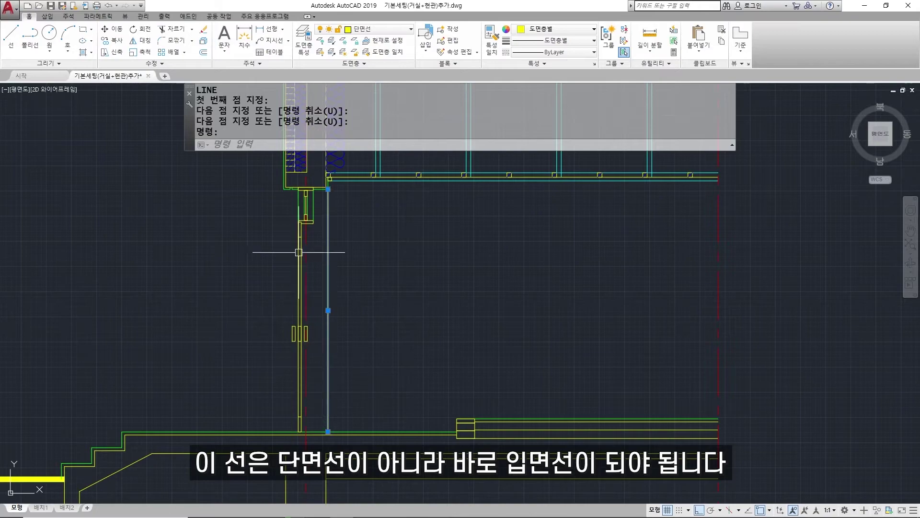
pyautogui.click(365, 87)
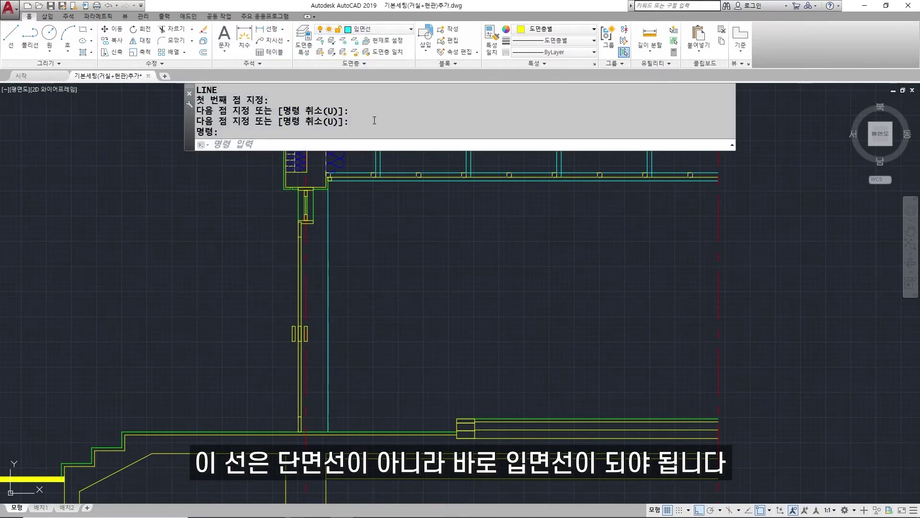
pyautogui.press('Escape')
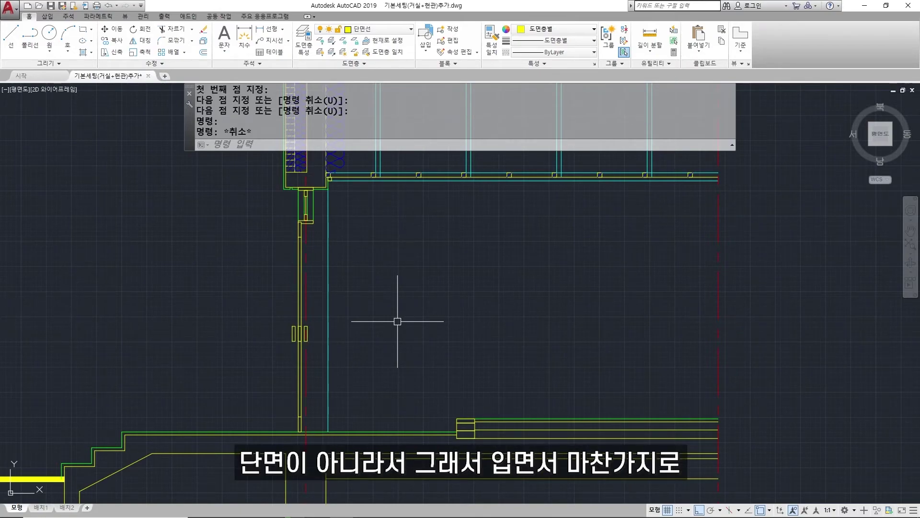
# Step: Draw a vertical opening line from the lintel's outer finish corner down to the entrance floor
pyautogui.moveTo(366, 302); pyautogui.dragTo(421, 291, button='middle')
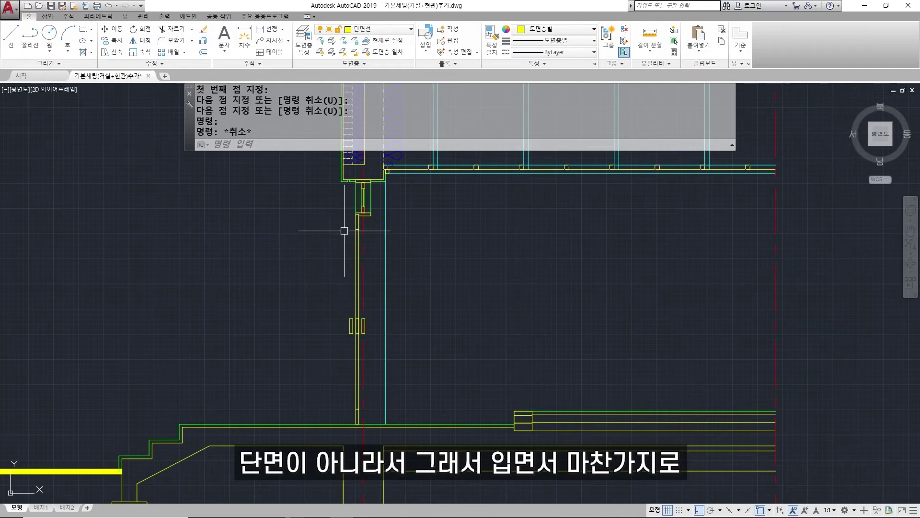
pyautogui.write('l')
pyautogui.press('Return')
pyautogui.click(341, 181)
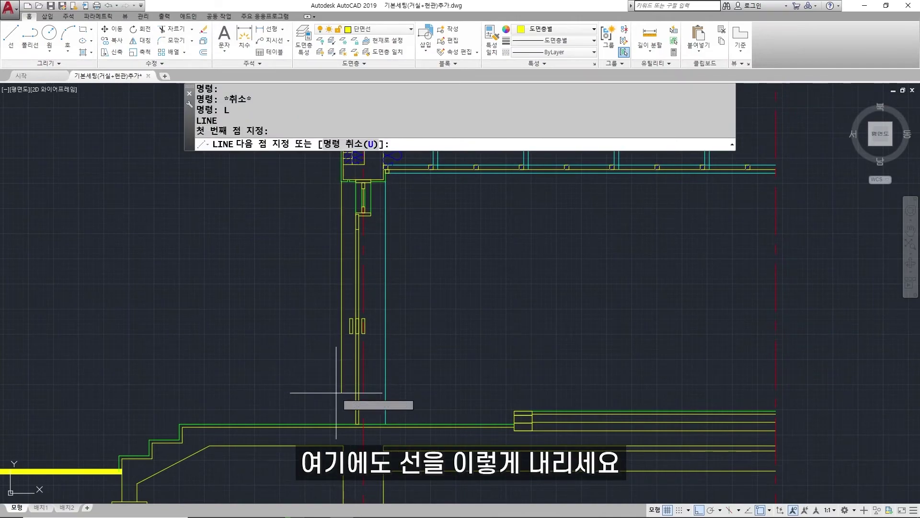
pyautogui.click(341, 423)
pyautogui.press('Return')
# Step: Put the opening's outer vertical line on the 입면선 layer
pyautogui.click(341, 369)
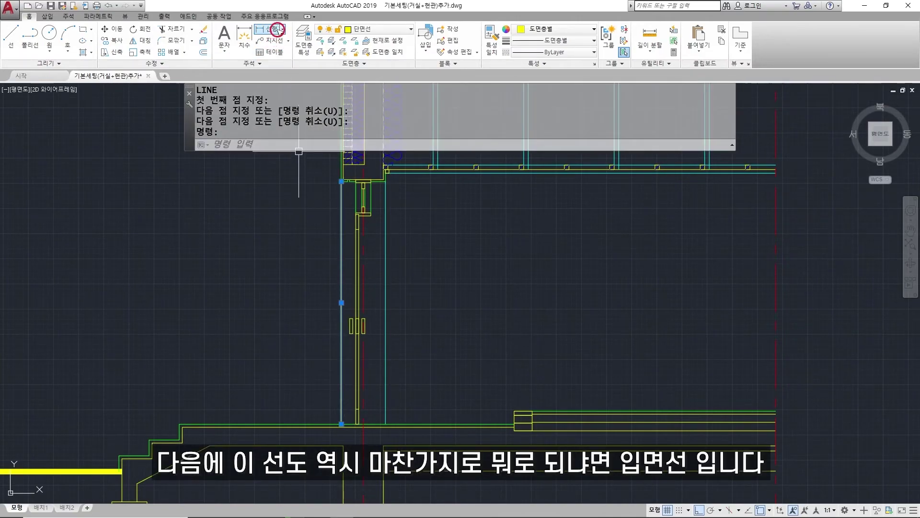
pyautogui.click(366, 29)
pyautogui.click(366, 97)
pyautogui.press('Escape')
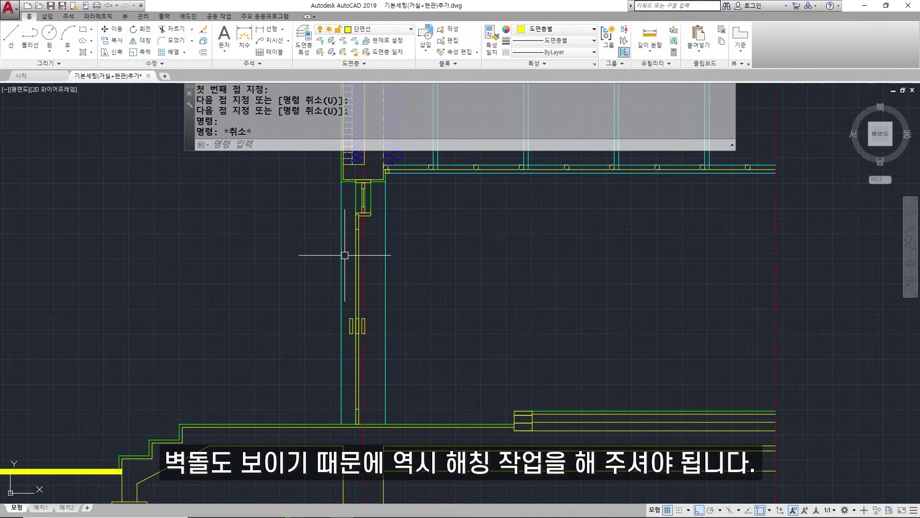
# Step: Hatch the brick area between the entrance opening's outer line and the door with the user-defined pattern at spacing 60
pyautogui.write('h')
pyautogui.press('Return')
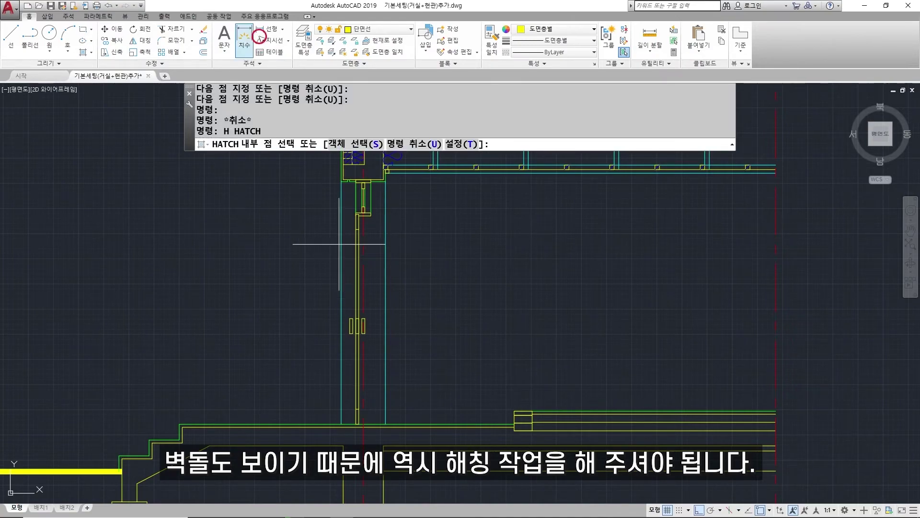
pyautogui.click(288, 28)
pyautogui.click(253, 67)
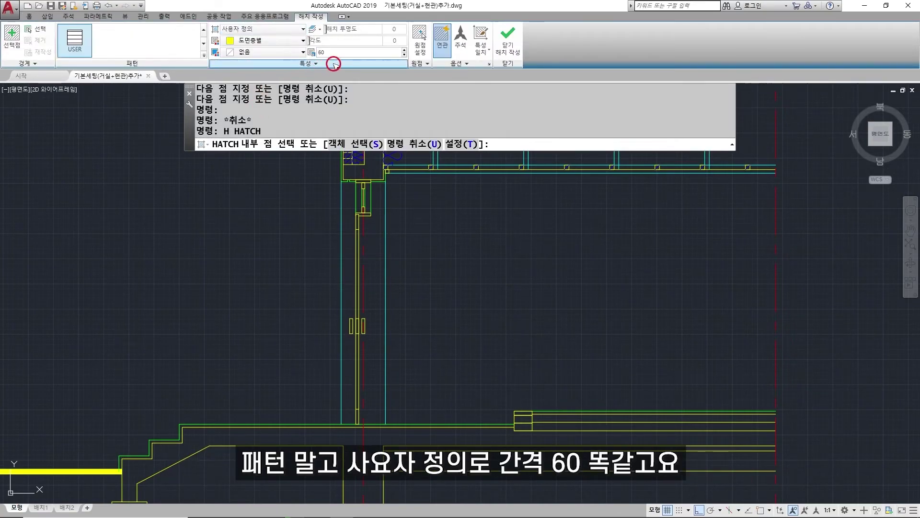
pyautogui.click(347, 206)
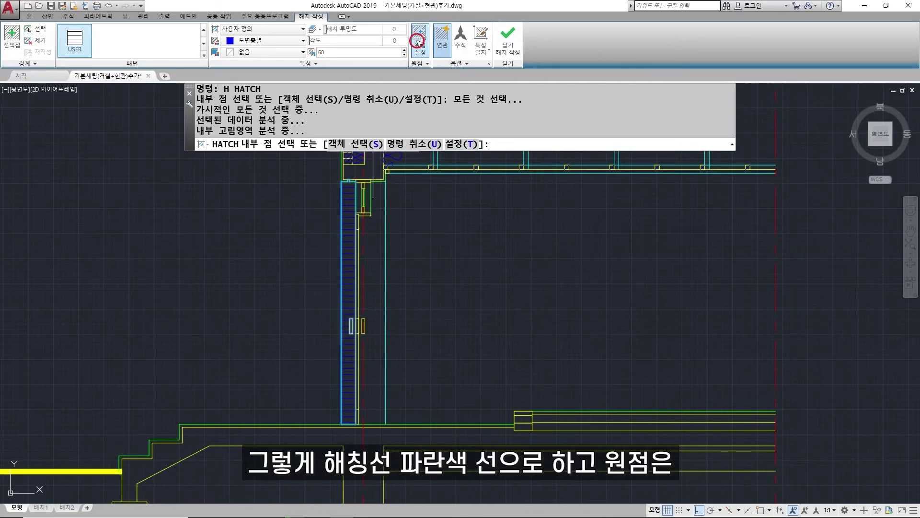
# Step: Set the brick hatch's origin to the area's lowest edge at the entrance floor and finish the hatch
pyautogui.click(420, 43)
pyautogui.scroll(6, 341, 427)
pyautogui.click(363, 407)
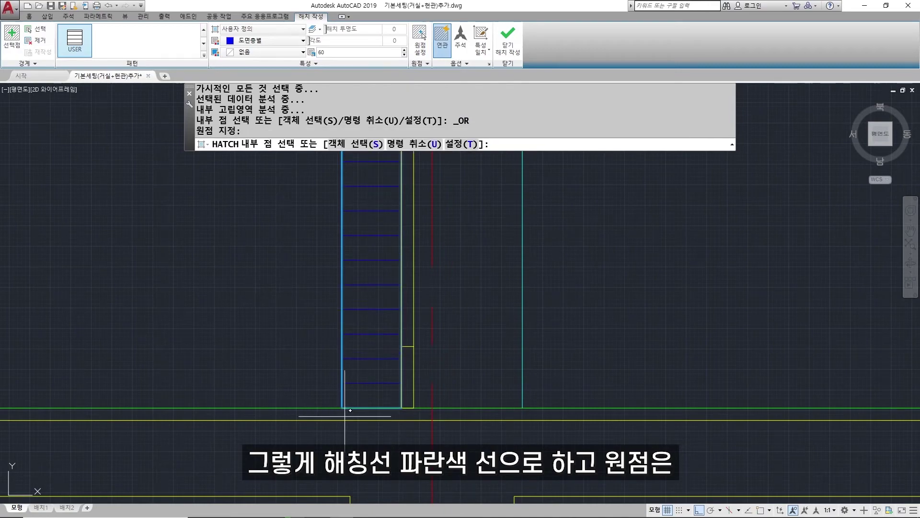
pyautogui.scroll(-5, 301, 356)
pyautogui.press('Return')
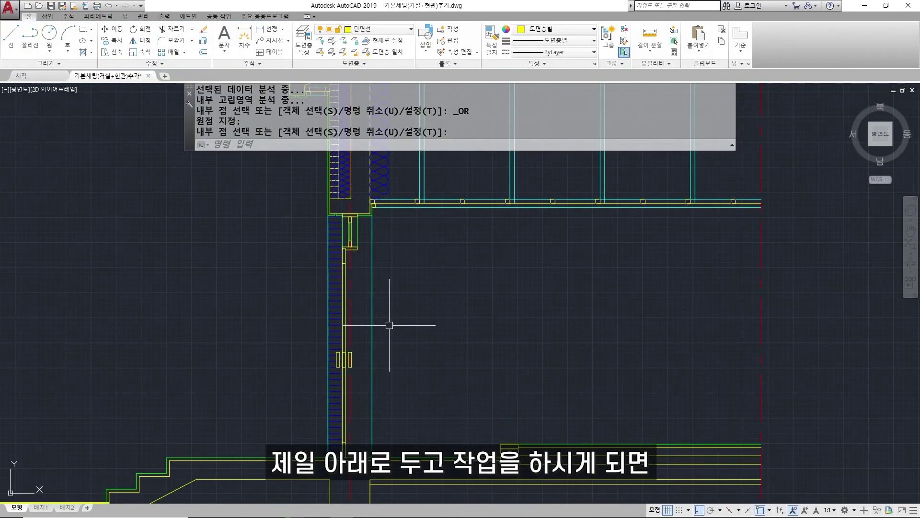
# Step: Offset the raised room's floor finish line and the entrance's floor finish line upward by 120 for the baseboard
pyautogui.scroll(-3, 419, 323)
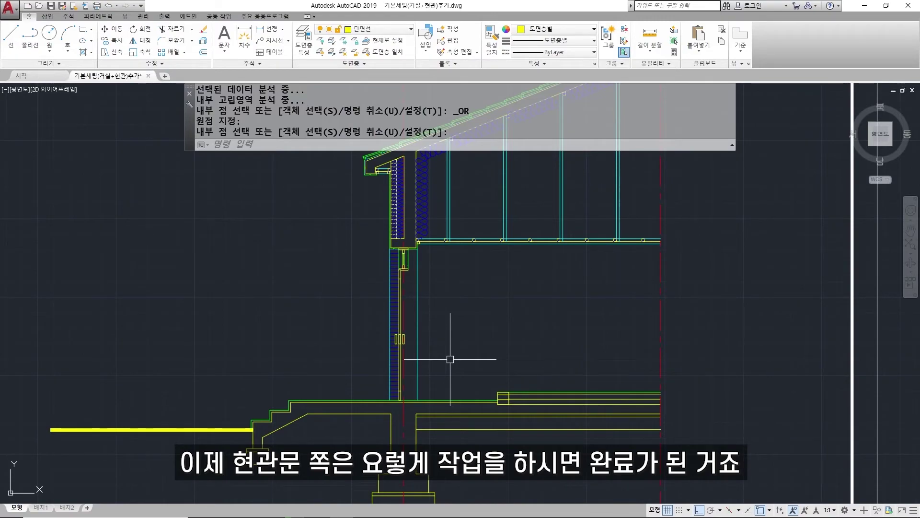
pyautogui.moveTo(316, 410); pyautogui.dragTo(332, 380, button='middle')
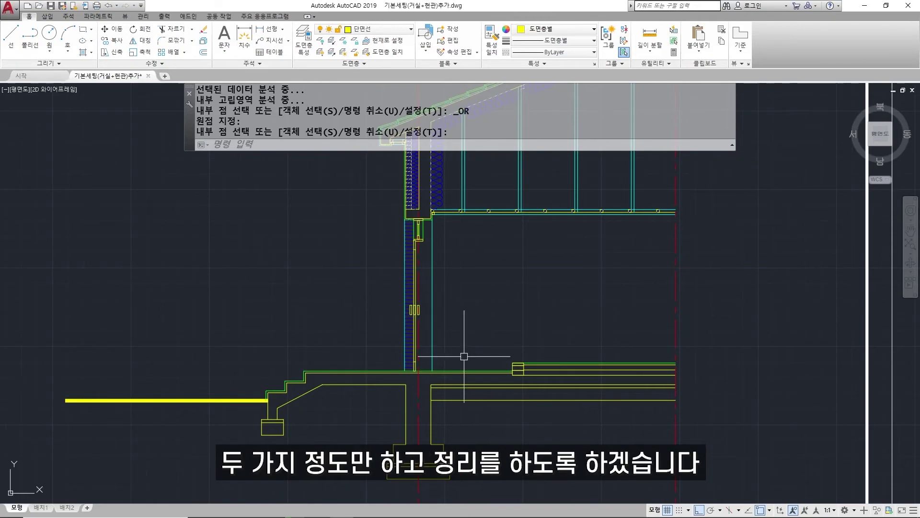
pyautogui.moveTo(476, 344)
pyautogui.mouseDown(button='middle')
pyautogui.moveTo(428, 372)
pyautogui.moveTo(440, 354)
pyautogui.mouseUp(button='middle')
pyautogui.scroll(2, 470, 374)
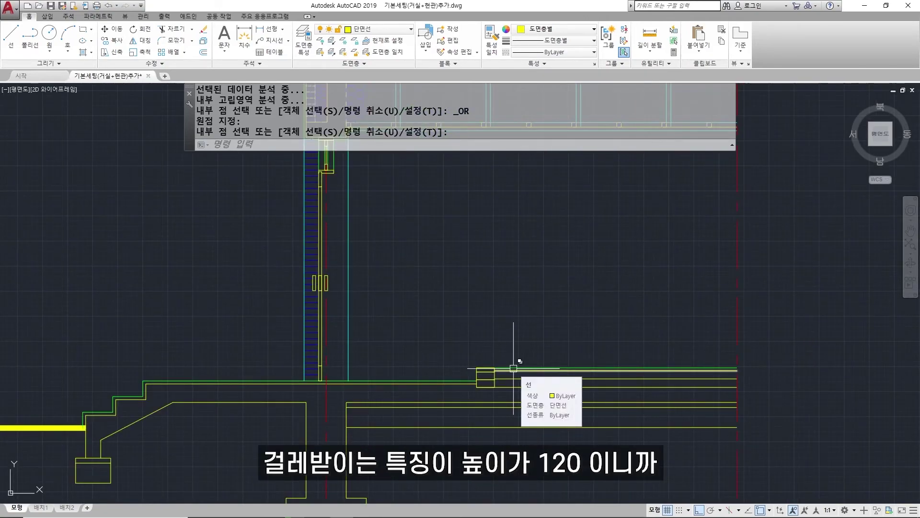
pyautogui.write('o')
pyautogui.press('Return')
pyautogui.write('120')
pyautogui.press('Return')
pyautogui.scroll(2, 513, 368)
pyautogui.click(530, 368)
pyautogui.click(530, 340)
pyautogui.click(402, 388)
pyautogui.click(390, 364)
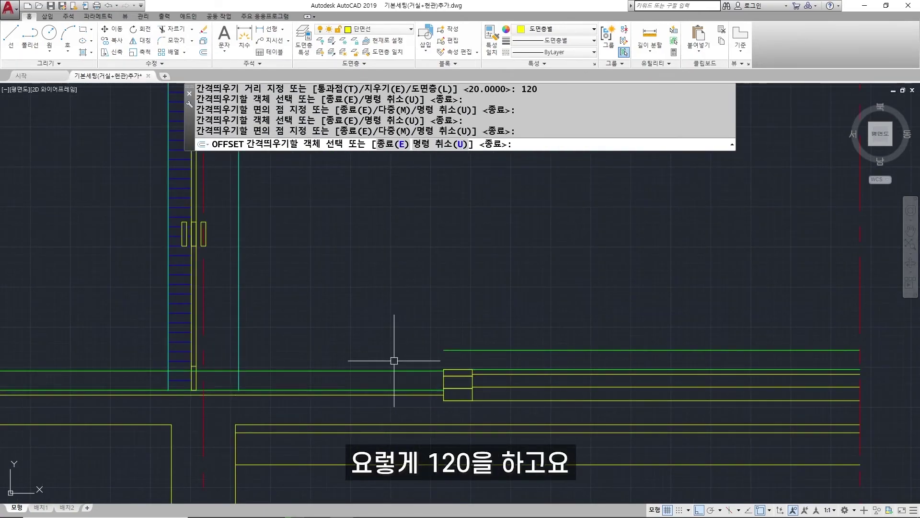
# Step: Draw a slanted line joining the start of the upper baseboard line to the lower entrance baseboard line
pyautogui.press('Escape')
pyautogui.write('l')
pyautogui.press('Return')
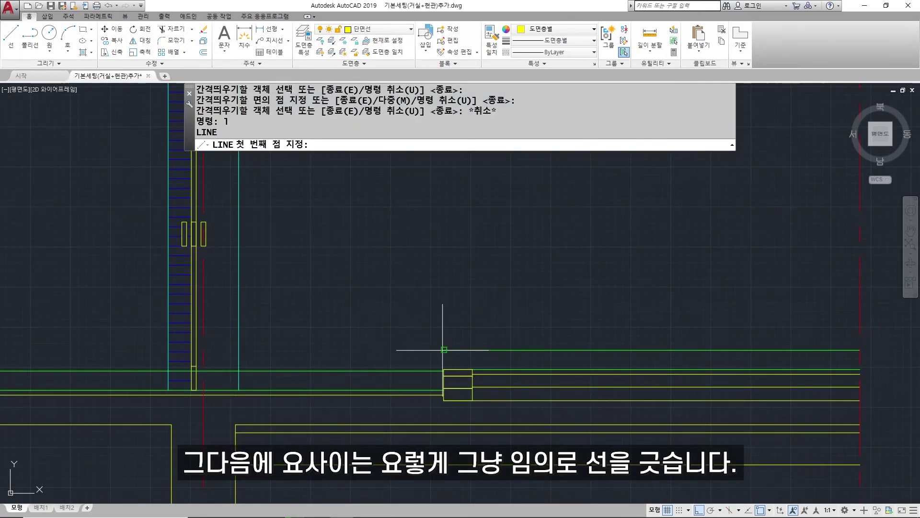
pyautogui.click(444, 350)
pyautogui.click(420, 370)
pyautogui.press('Return')
# Step: Trim the lower baseboard line where it extends past the slanted connecting line
pyautogui.write('tr')
pyautogui.press('Return')
pyautogui.press('Return')
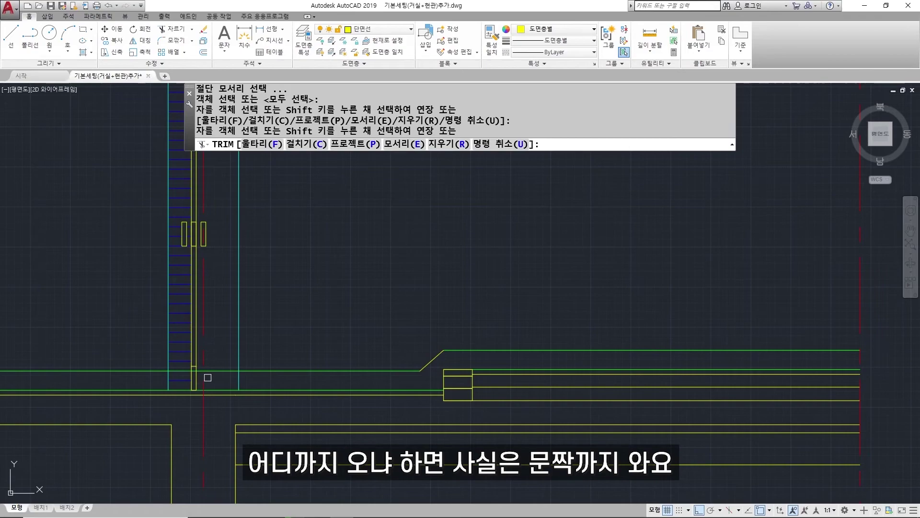
pyautogui.scroll(2, 208, 377)
pyautogui.scroll(-2, 213, 364)
pyautogui.scroll(-4, 227, 397)
pyautogui.click(223, 289)
pyautogui.click(223, 288)
pyautogui.scroll(2, 223, 288)
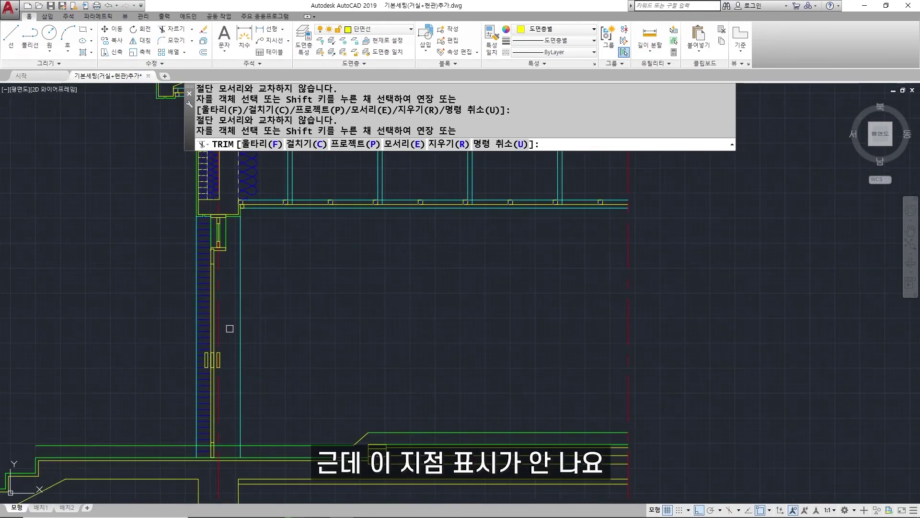
pyautogui.press('Escape')
# Step: Stretch the green finish line inside the door's transom down to the entrance floor
pyautogui.click(216, 228)
pyautogui.scroll(3, 221, 231)
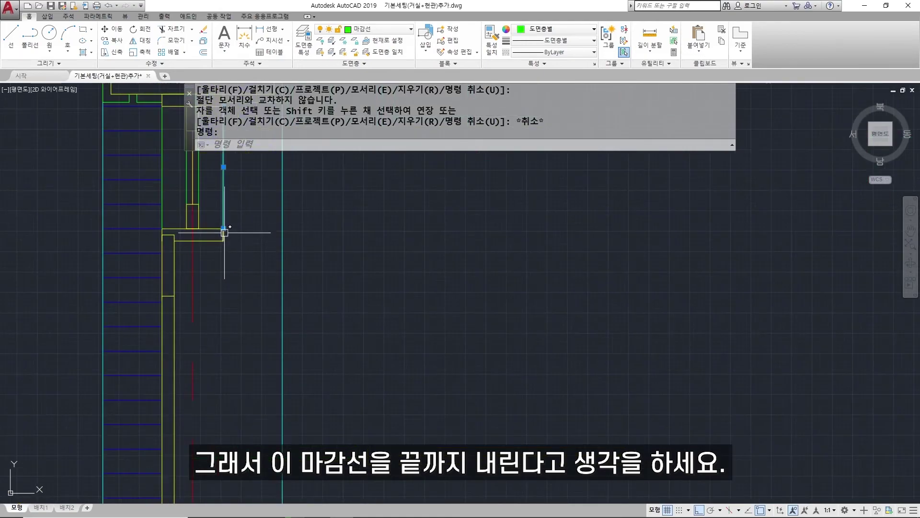
pyautogui.click(223, 229)
pyautogui.scroll(-3, 224, 230)
pyautogui.scroll(-1, 216, 330)
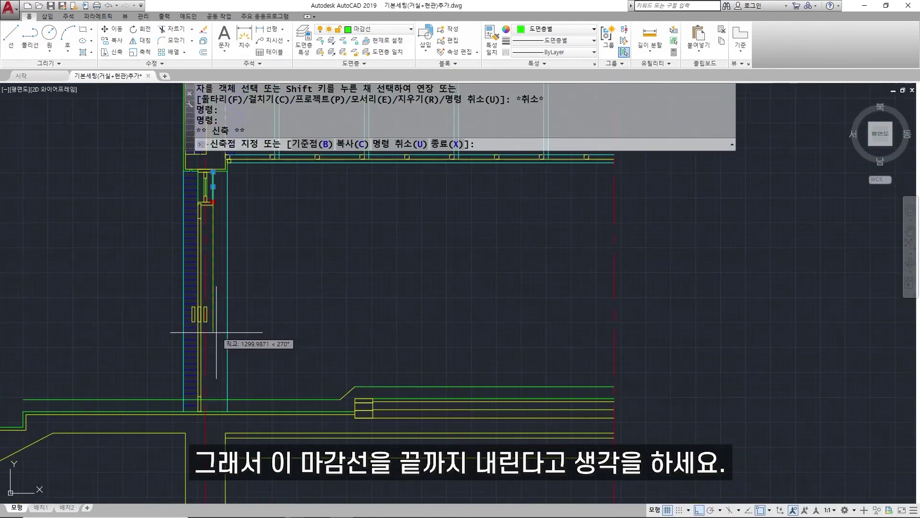
pyautogui.scroll(2, 215, 321)
pyautogui.press('Escape')
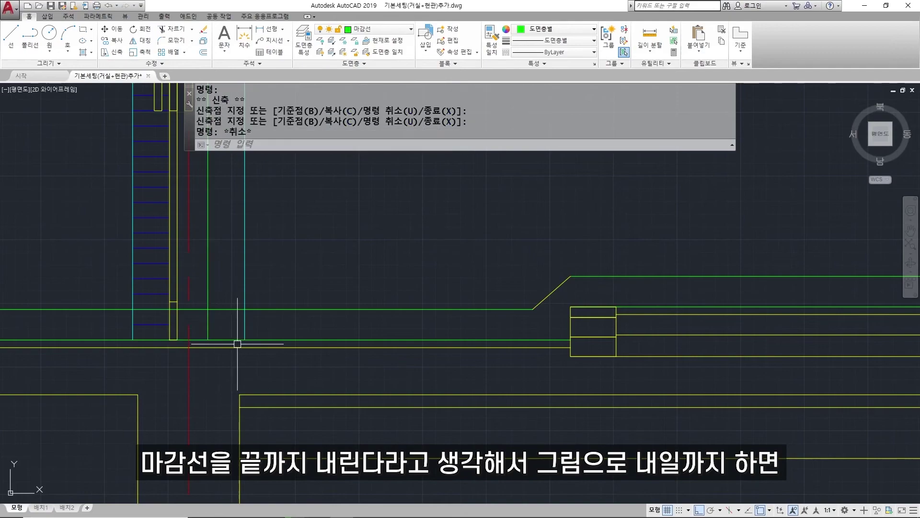
# Step: Trim the lower baseboard line at the lowered finish line and delete the leftover piece on the exterior side
pyautogui.write('tr')
pyautogui.press('Return')
pyautogui.press('Return')
pyautogui.click(199, 309)
pyautogui.press('Escape')
pyautogui.click(114, 309)
pyautogui.press('Delete')
pyautogui.scroll(-3, 76, 324)
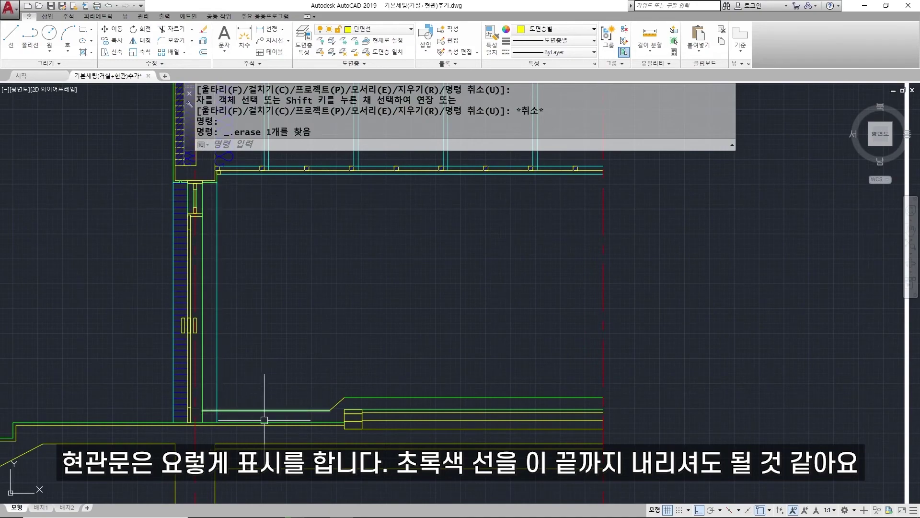
# Step: Match the slanted baseboard line's properties to the lower baseboard line
pyautogui.scroll(2, 327, 421)
pyautogui.write('ma')
pyautogui.press('Return')
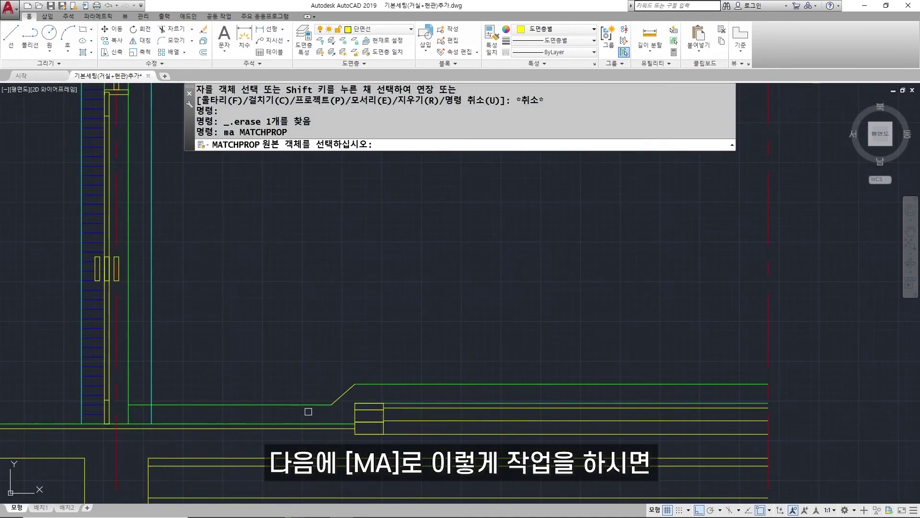
pyautogui.click(307, 406)
pyautogui.click(343, 395)
pyautogui.press('space')
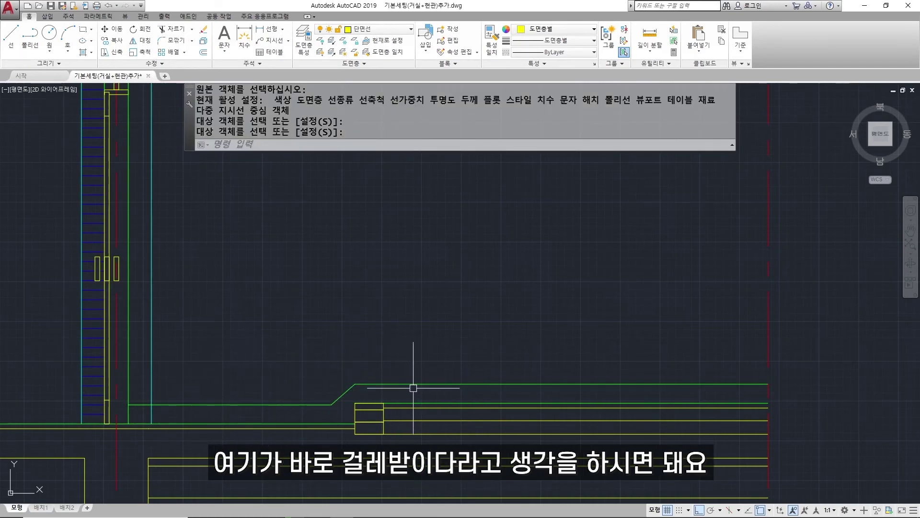
# Step: Draw a horizontal fill line at ground level from the entrance step's outer face to the wall foundation
pyautogui.scroll(-2, 298, 376)
pyautogui.moveTo(298, 377); pyautogui.dragTo(447, 314, button='middle')
pyautogui.moveTo(252, 377); pyautogui.dragTo(381, 329, button='middle')
pyautogui.scroll(2, 261, 348)
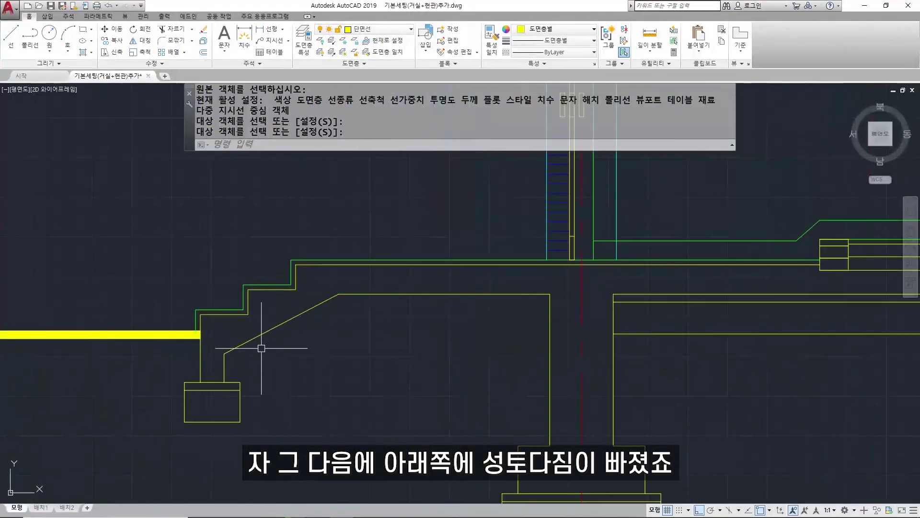
pyautogui.write('l')
pyautogui.press('Return')
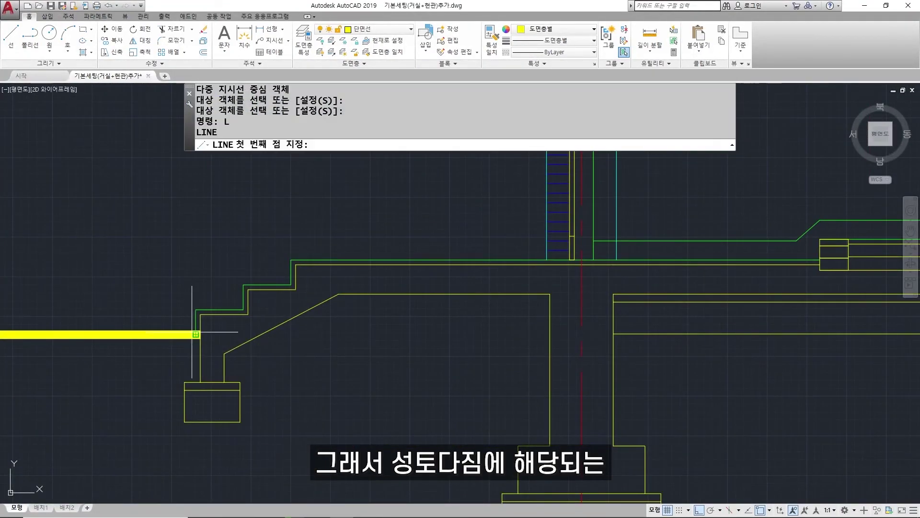
pyautogui.click(200, 334)
pyautogui.click(550, 334)
pyautogui.press('Return')
# Step: Put the horizontal fill line on the 중심선 layer
pyautogui.click(423, 335)
pyautogui.click(378, 29)
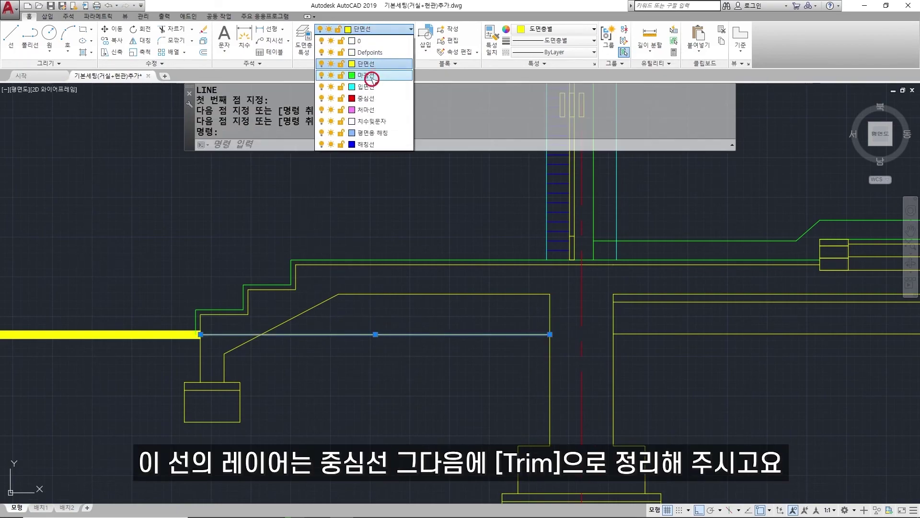
pyautogui.click(370, 95)
pyautogui.press('Escape')
# Step: Trim the fill line's outer end where it crosses the sloped underside of the entrance steps
pyautogui.write('tr')
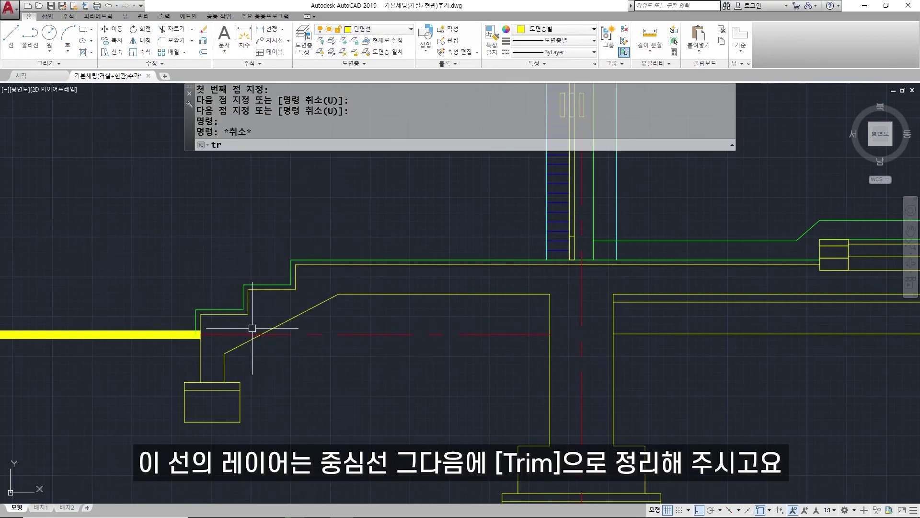
pyautogui.press('Return')
pyautogui.press('Return')
pyautogui.click(225, 334)
pyautogui.press('Escape')
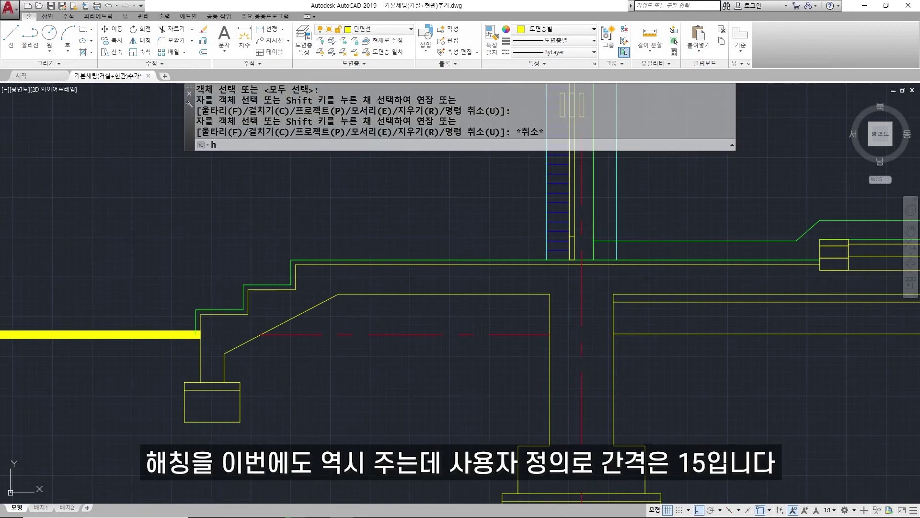
# Step: Hatch the compacted fill area under the entrance slab with the user-defined pattern at spacing 15
pyautogui.write('h')
pyautogui.press('Return')
pyautogui.click(319, 52)
pyautogui.moveTo(327, 52); pyautogui.dragTo(291, 53)
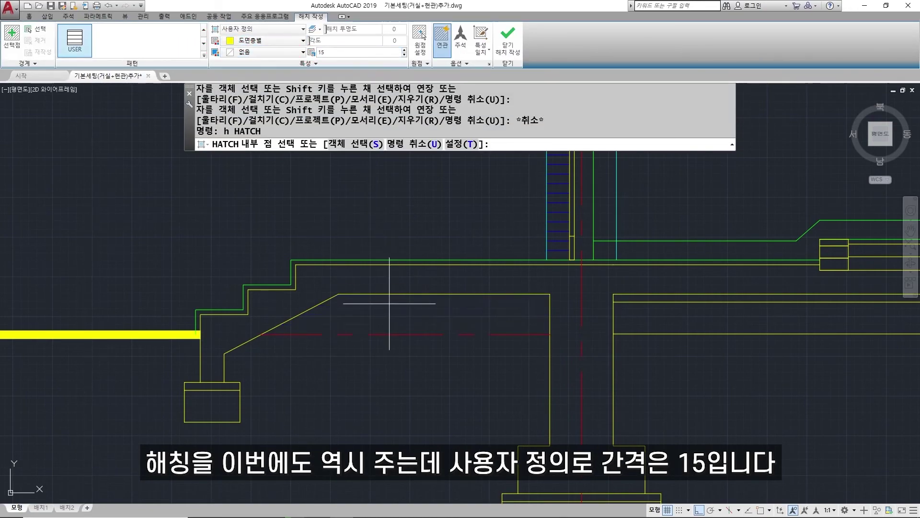
pyautogui.click(388, 305)
pyautogui.click(501, 55)
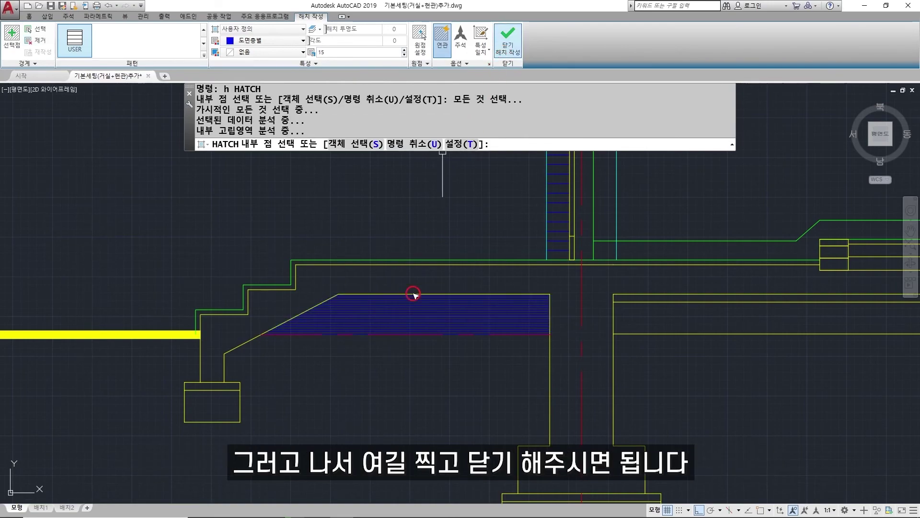
# Step: Review the whole section drawing from the entrance steps and foundation up to the roof
pyautogui.scroll(-3, 331, 363)
pyautogui.moveTo(321, 320); pyautogui.dragTo(252, 364, button='middle')
pyautogui.scroll(2, 253, 363)
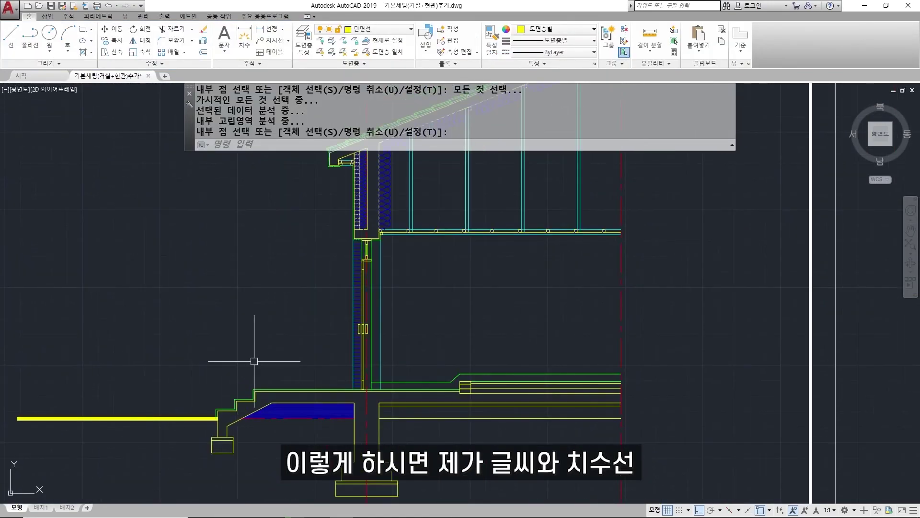
pyautogui.scroll(-2, 254, 362)
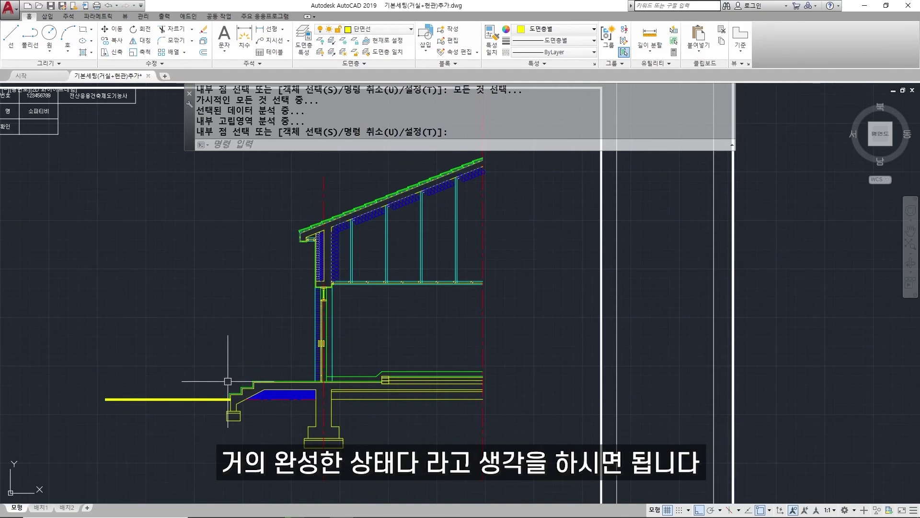
pyautogui.moveTo(297, 343); pyautogui.dragTo(392, 333, button='middle')
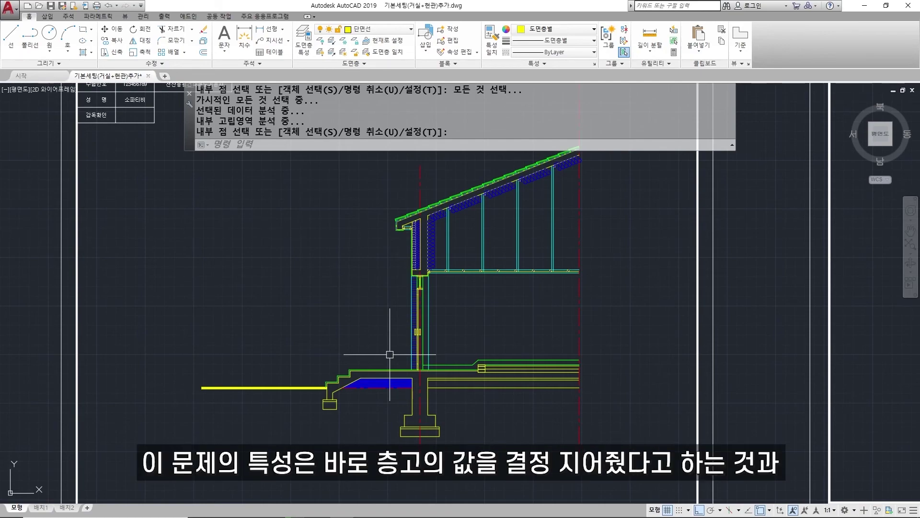
pyautogui.press('Escape')
pyautogui.scroll(2, 390, 354)
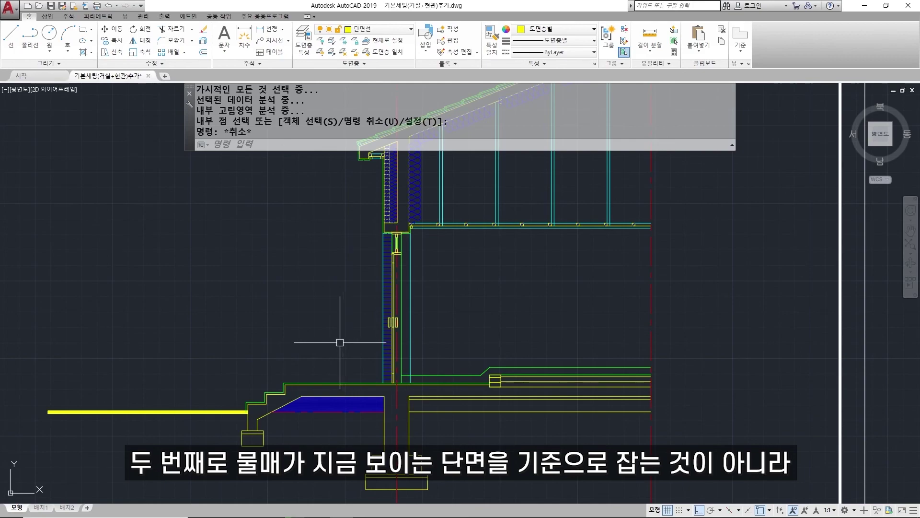
pyautogui.scroll(-2, 311, 339)
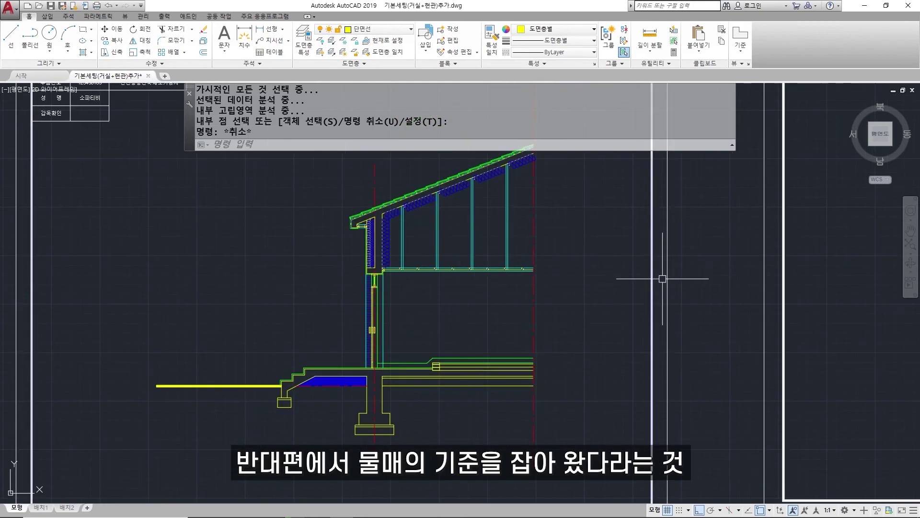